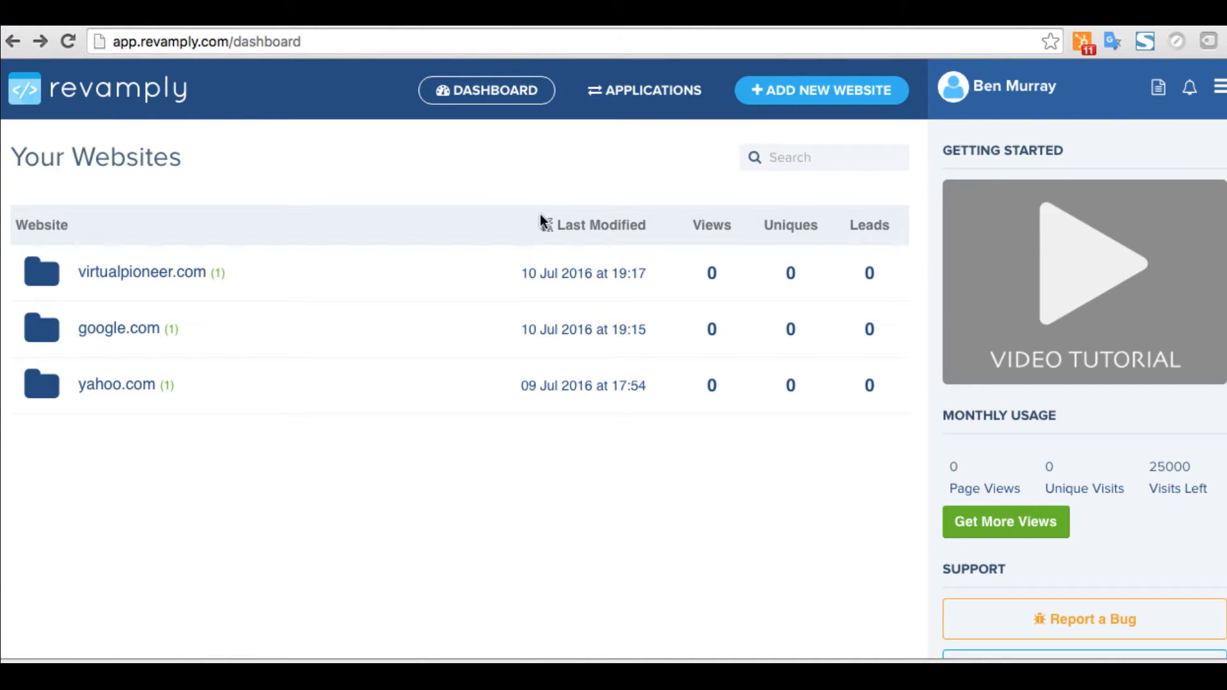
# Look over the dashboard's website list, getting-started video, monthly usage, support options and recent activity
pyautogui.scroll(-1, 260, 155)
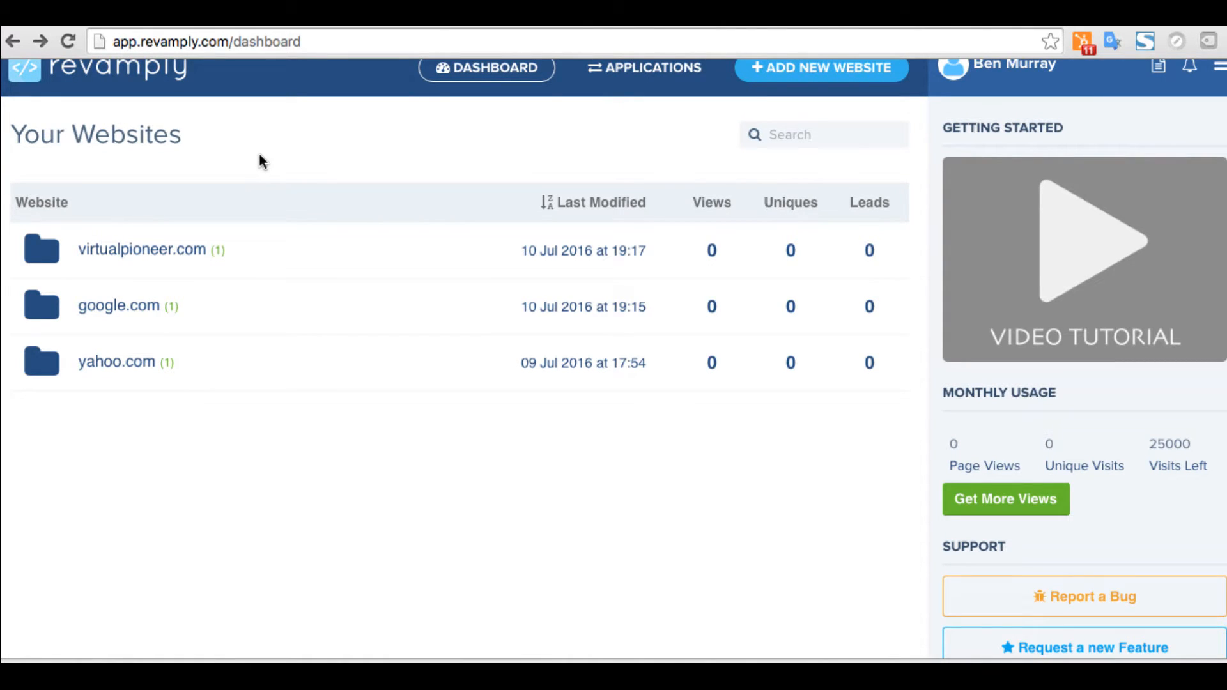
pyautogui.scroll(1, 260, 168)
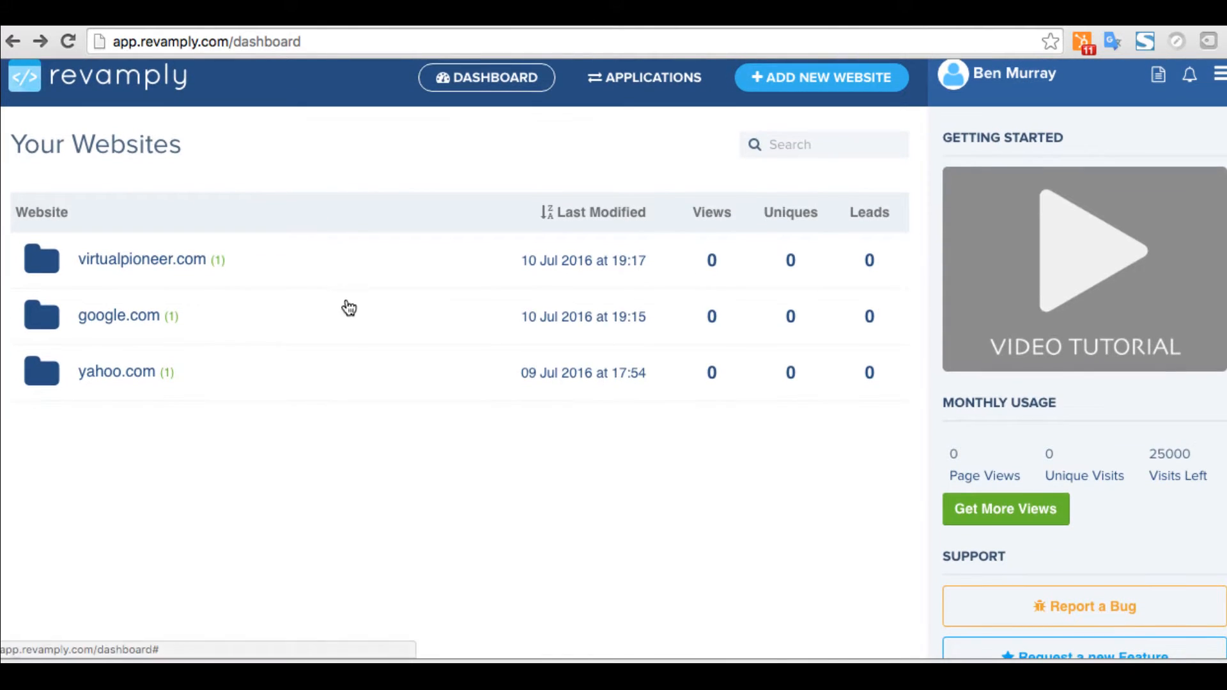
pyautogui.scroll(1, 349, 308)
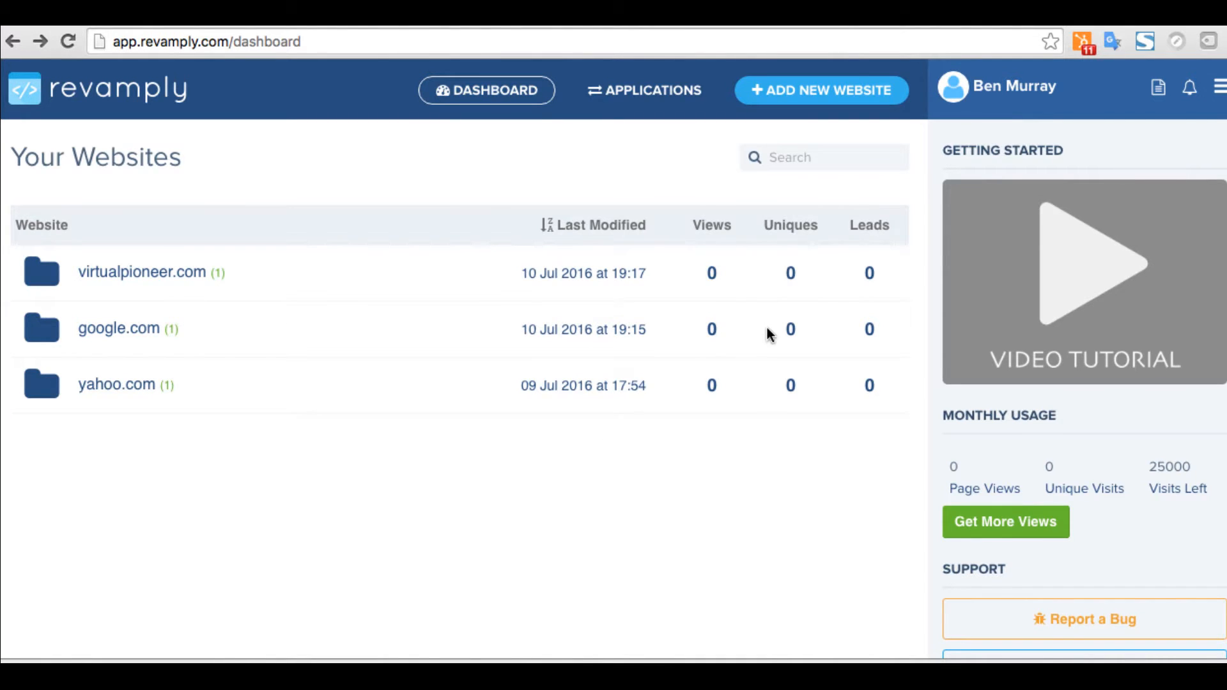
pyautogui.scroll(-8, 767, 327)
pyautogui.scroll(8, 767, 327)
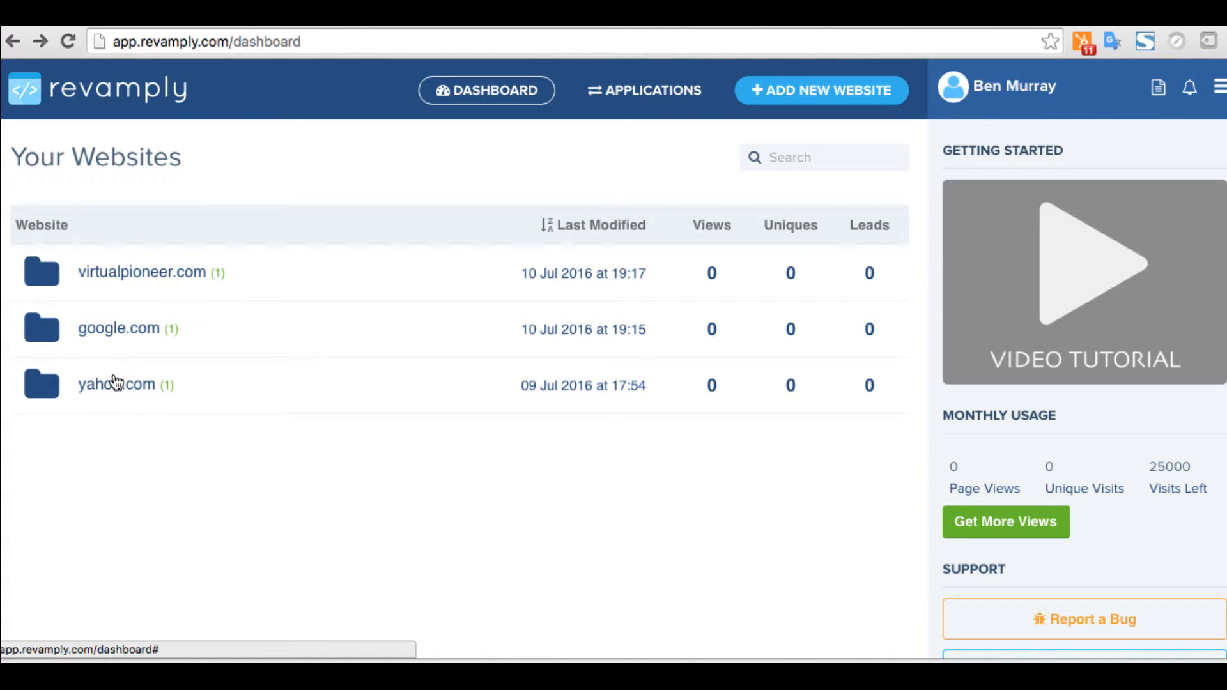
pyautogui.scroll(-4, 996, 396)
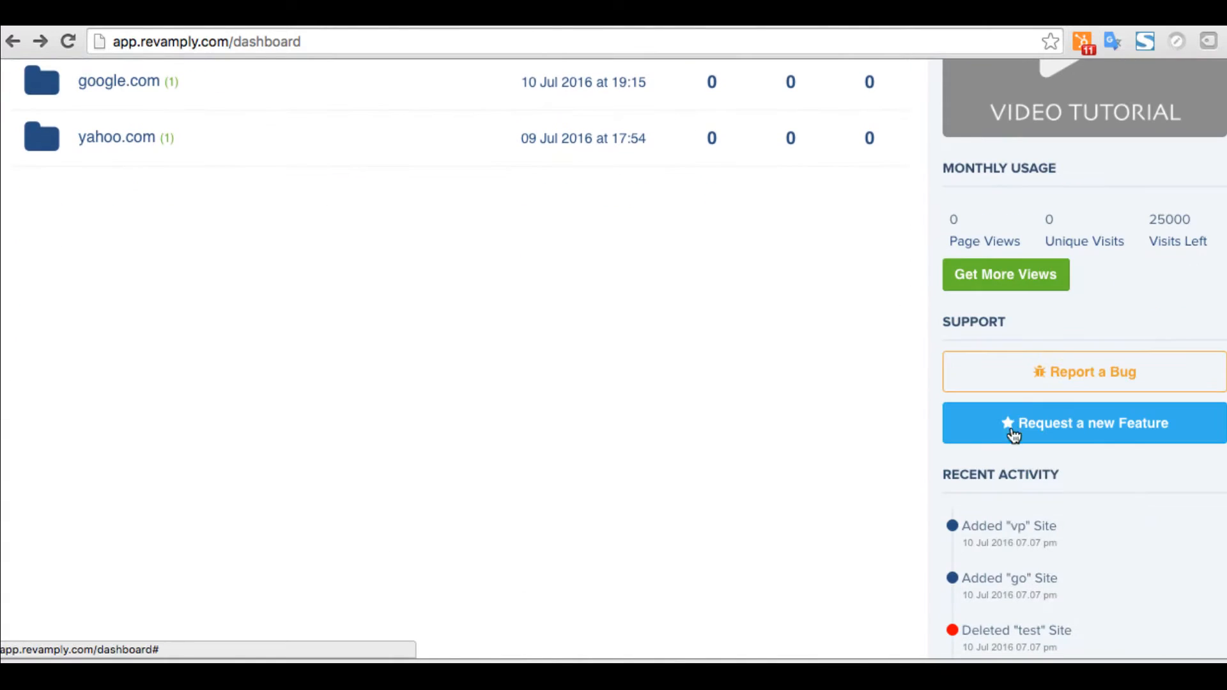
pyautogui.scroll(-3, 950, 529)
pyautogui.scroll(5, 1026, 400)
pyautogui.scroll(2, 1026, 400)
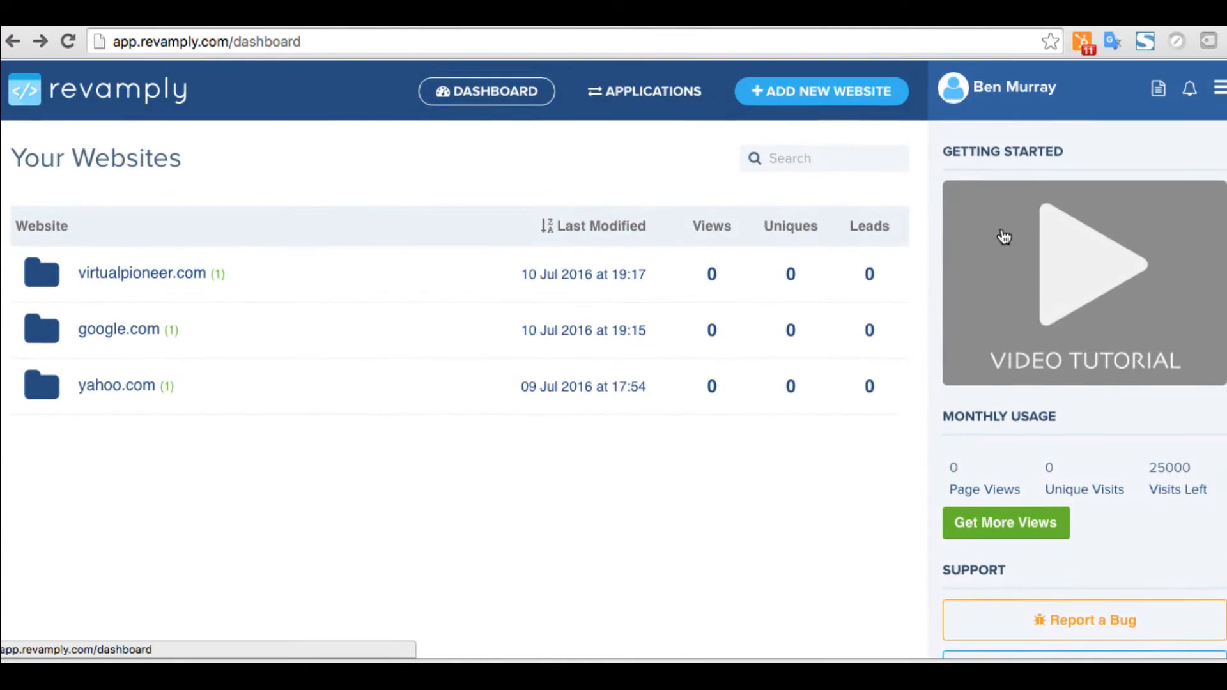
# Add a website titled bb with the copied URL of the 7-easy-steps-to-drastically-increase-productivity-at-work-and-home post, and open it in the site editor
pyautogui.click(795, 99)
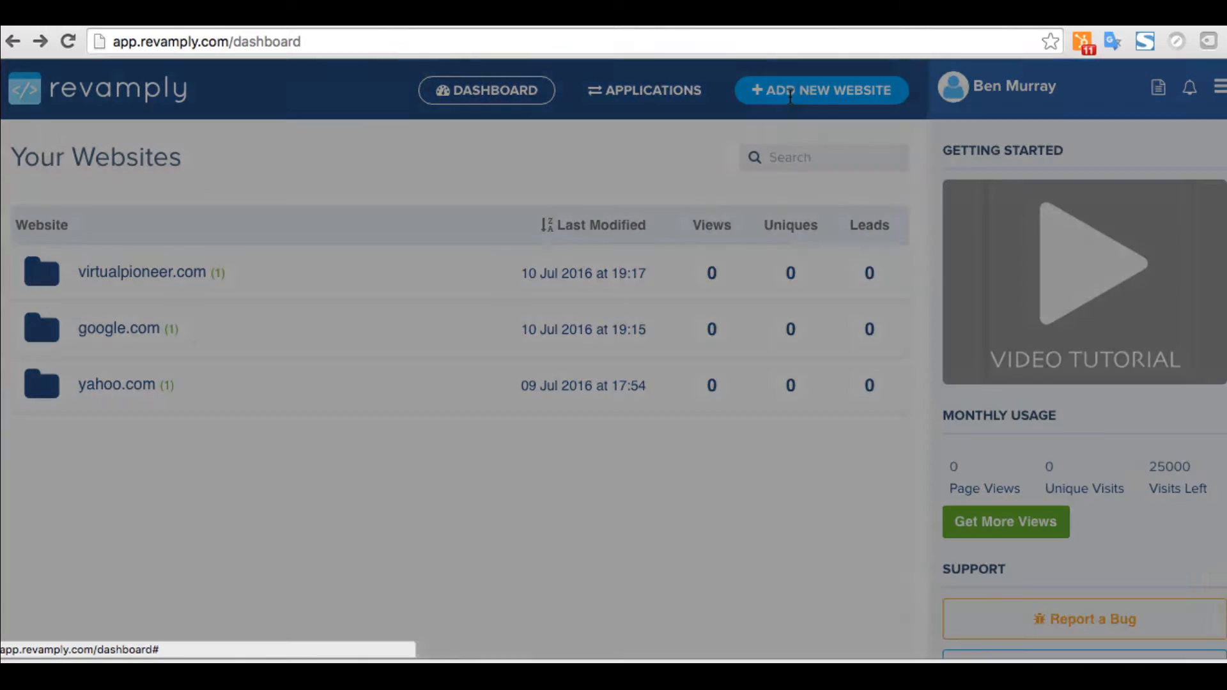
pyautogui.write('bb')
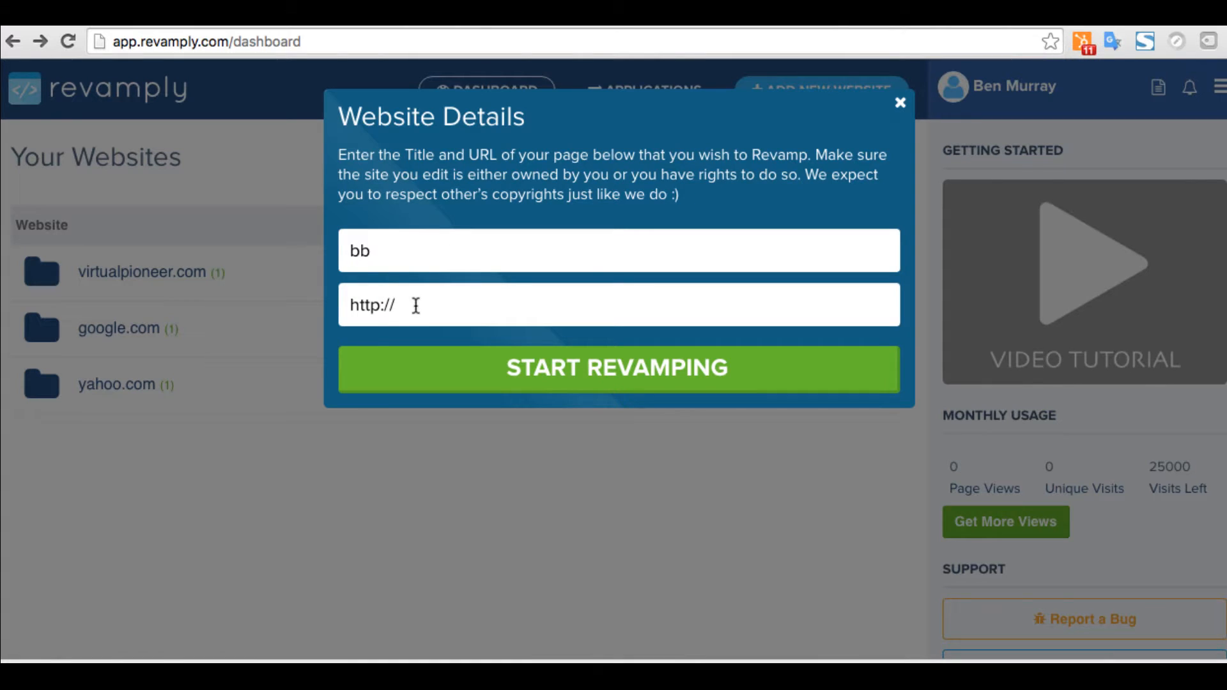
pyautogui.moveTo(416, 306); pyautogui.dragTo(340, 300)
pyautogui.click(164, 17)
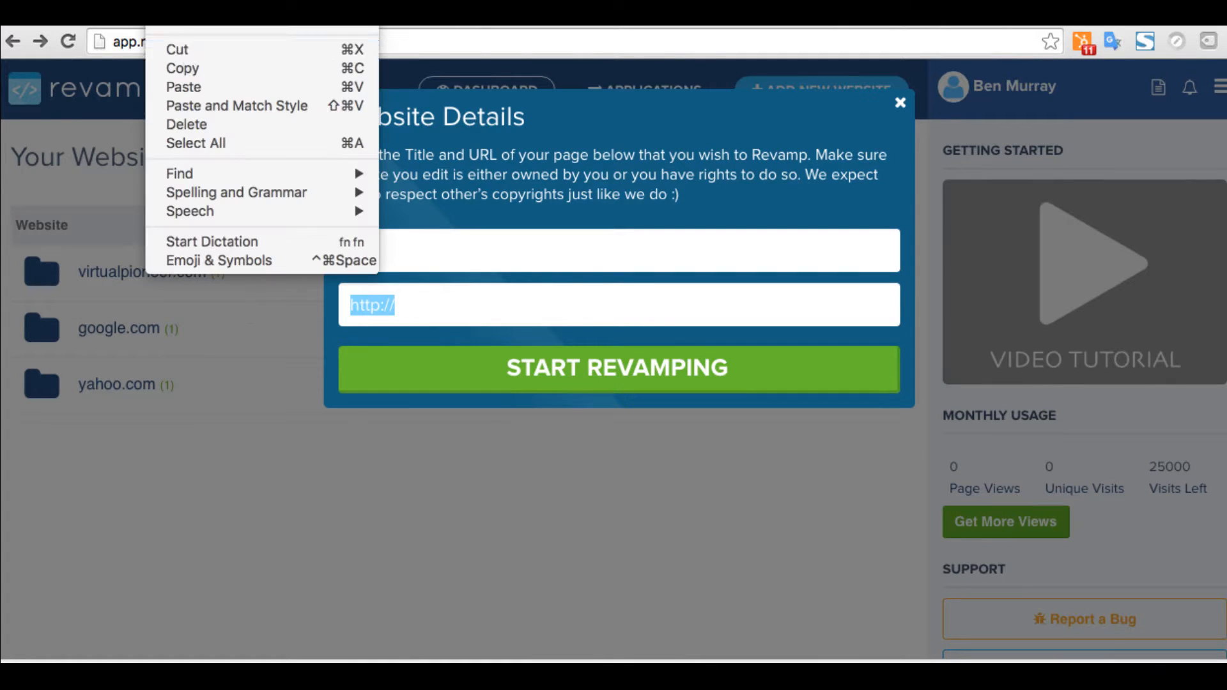
pyautogui.click(190, 88)
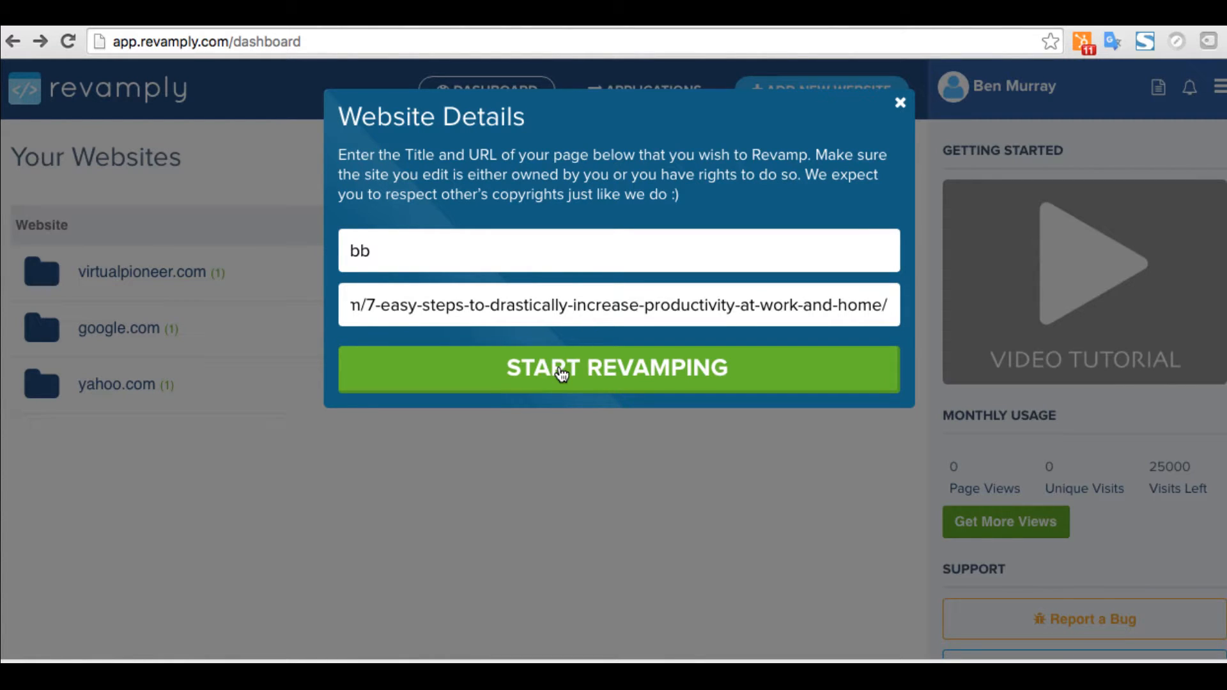
pyautogui.click(516, 374)
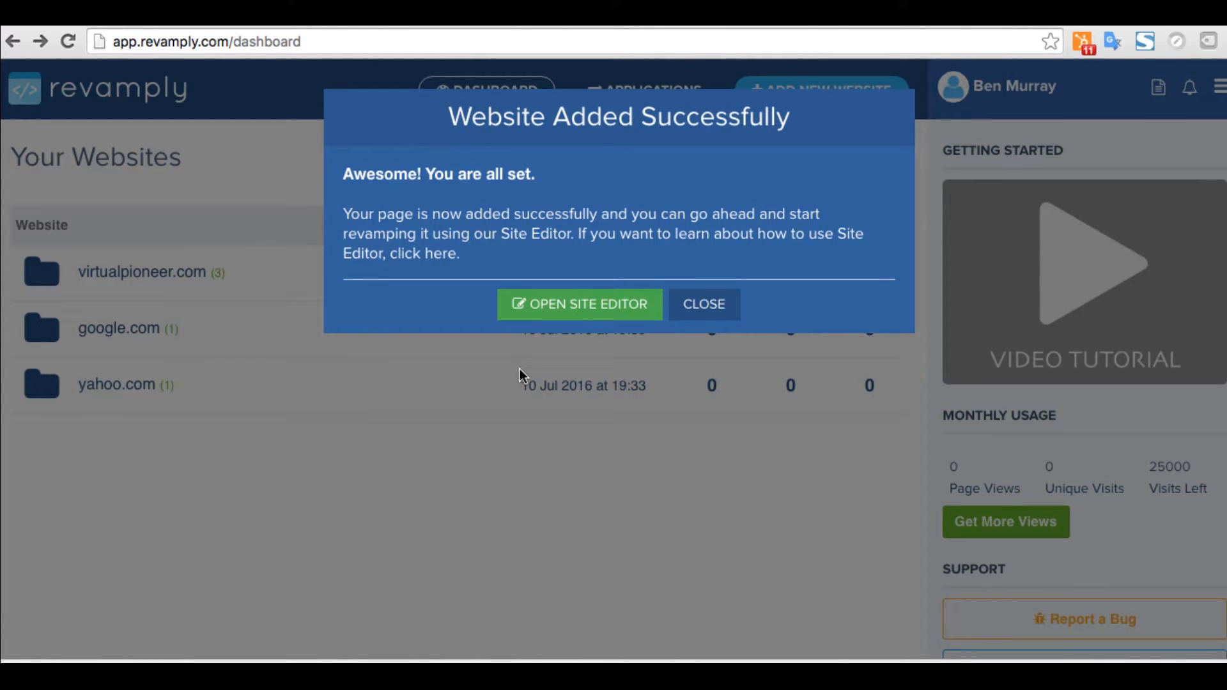
pyautogui.click(602, 307)
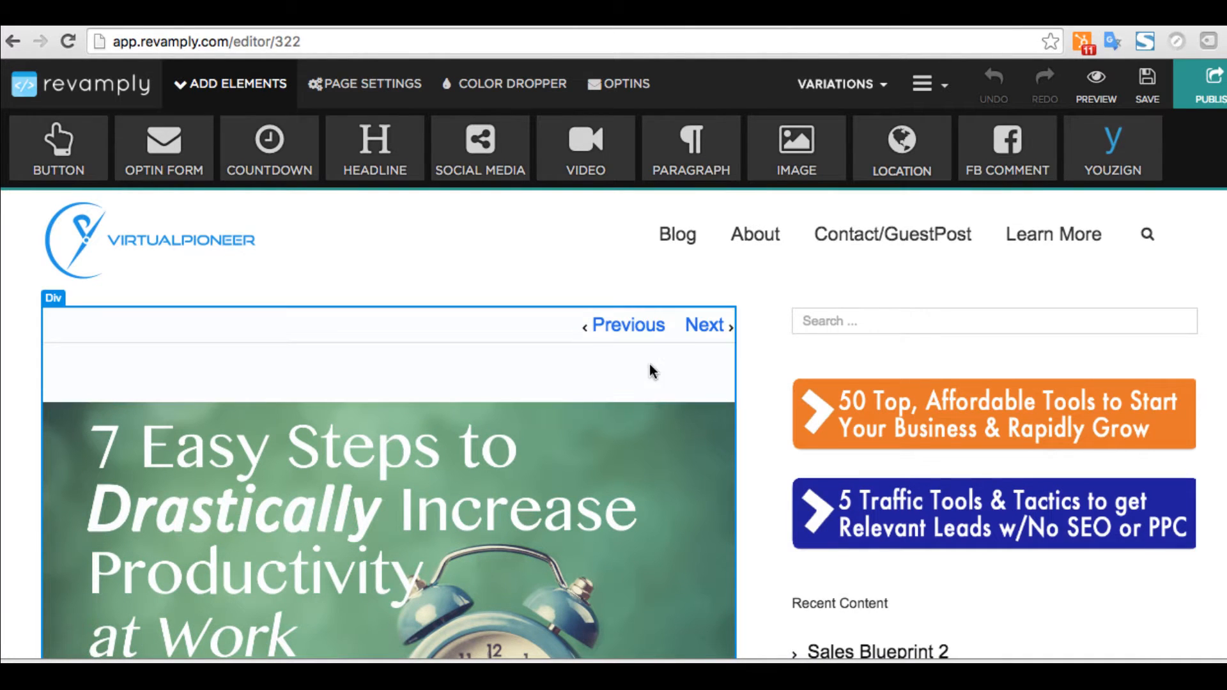
# Look through the imported blog post from the header down to the article text in the site editor
pyautogui.scroll(-6, 649, 370)
pyautogui.scroll(-2, 652, 373)
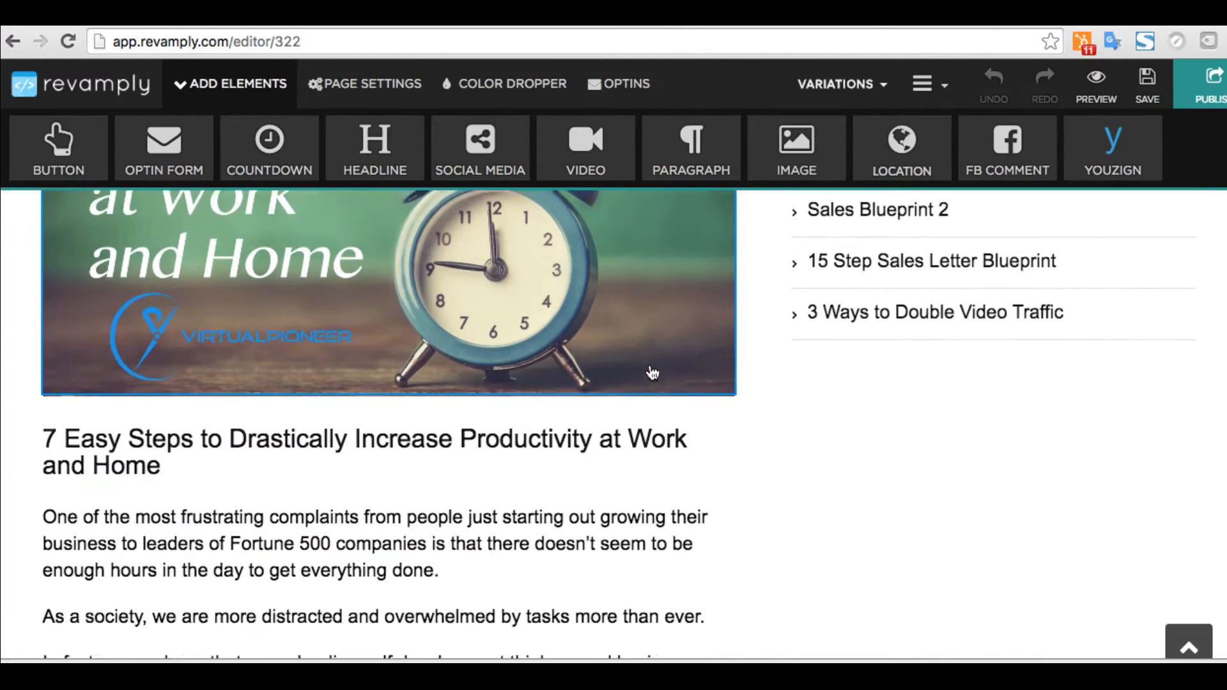
pyautogui.scroll(5, 817, 355)
pyautogui.scroll(3, 815, 349)
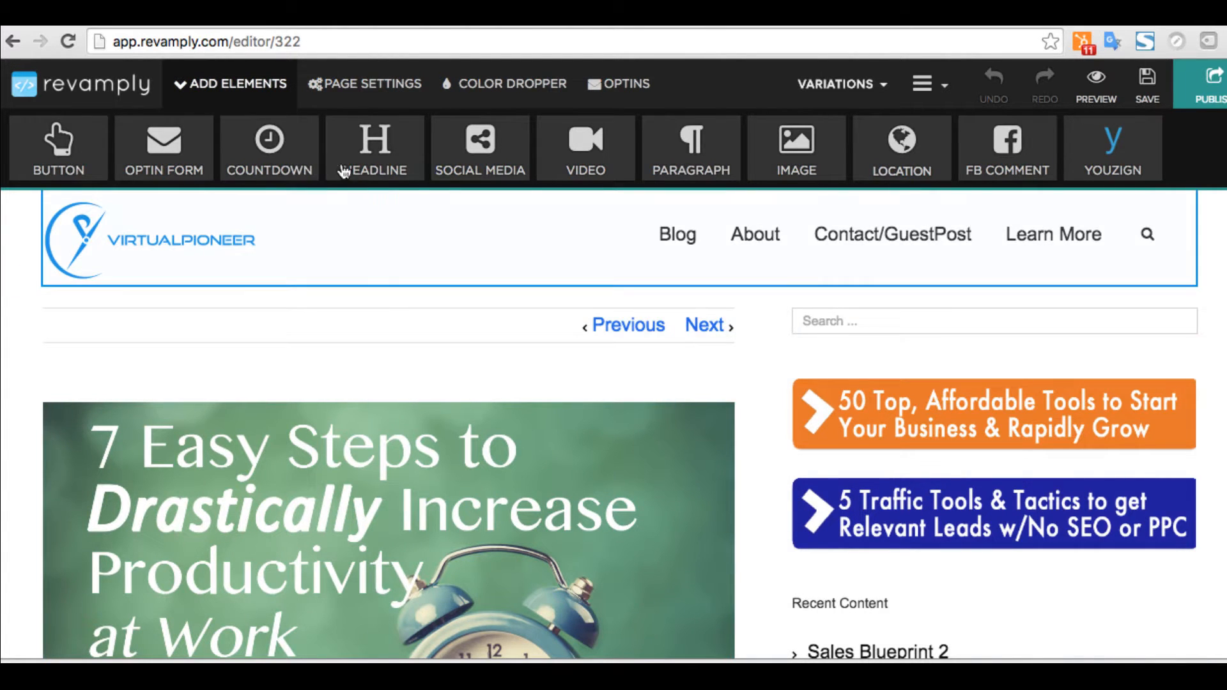
pyautogui.scroll(-8, 785, 417)
pyautogui.scroll(8, 785, 416)
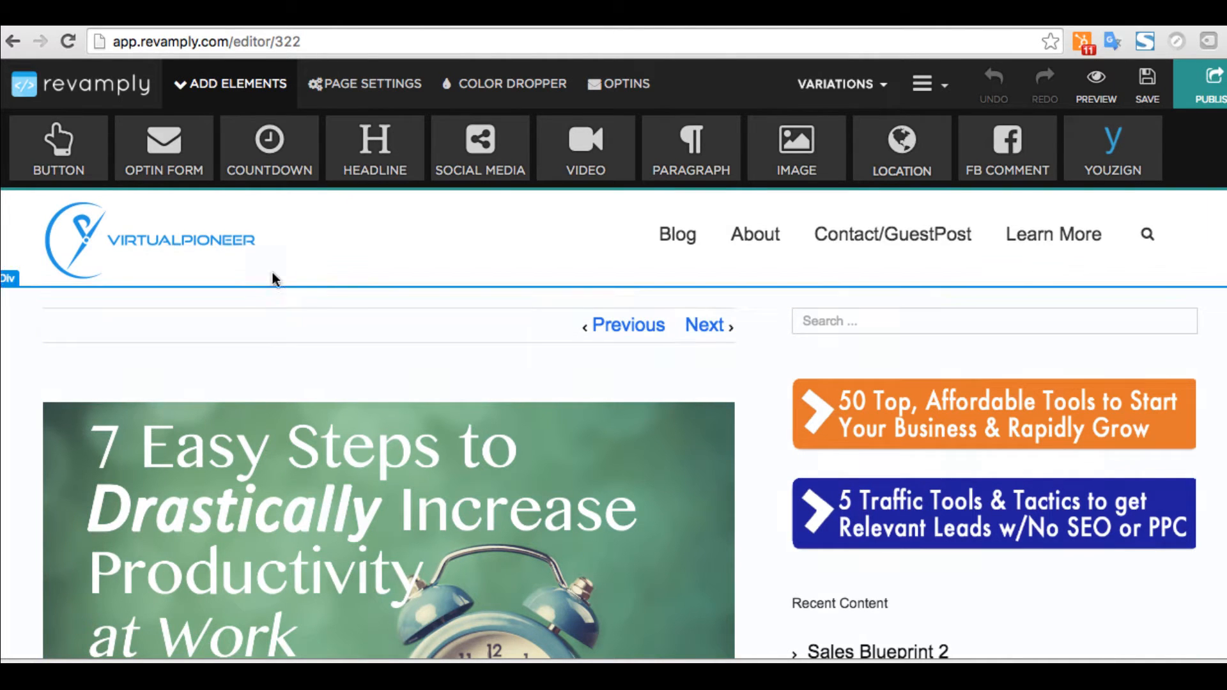
pyautogui.scroll(-5, 412, 324)
pyautogui.scroll(5, 411, 324)
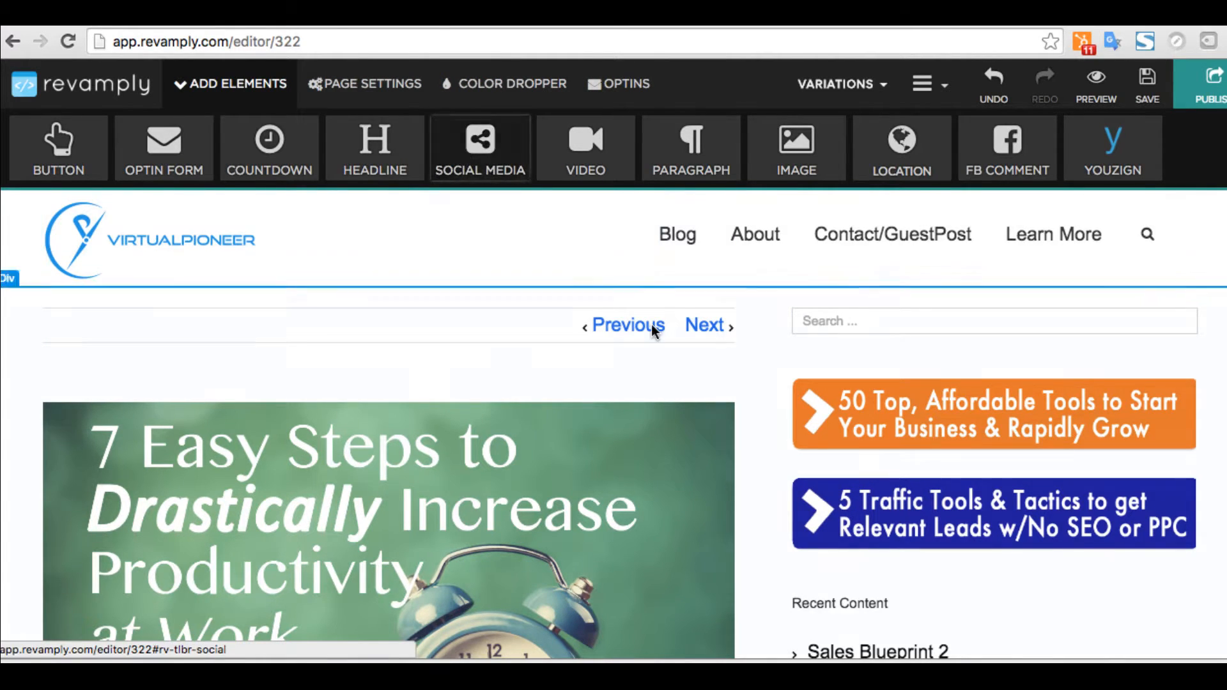
# Replace the sidebar's search field with the social media template of joined Facebook, Google+ and Twitter icons
pyautogui.click(480, 148)
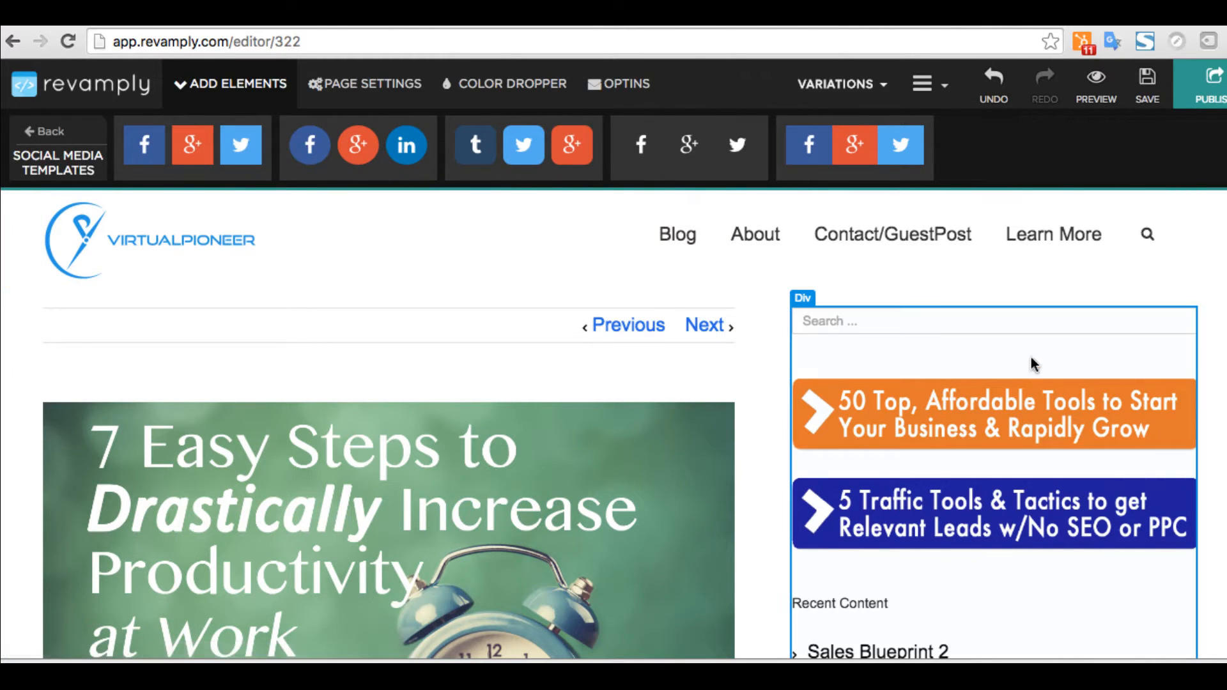
pyautogui.click(876, 314)
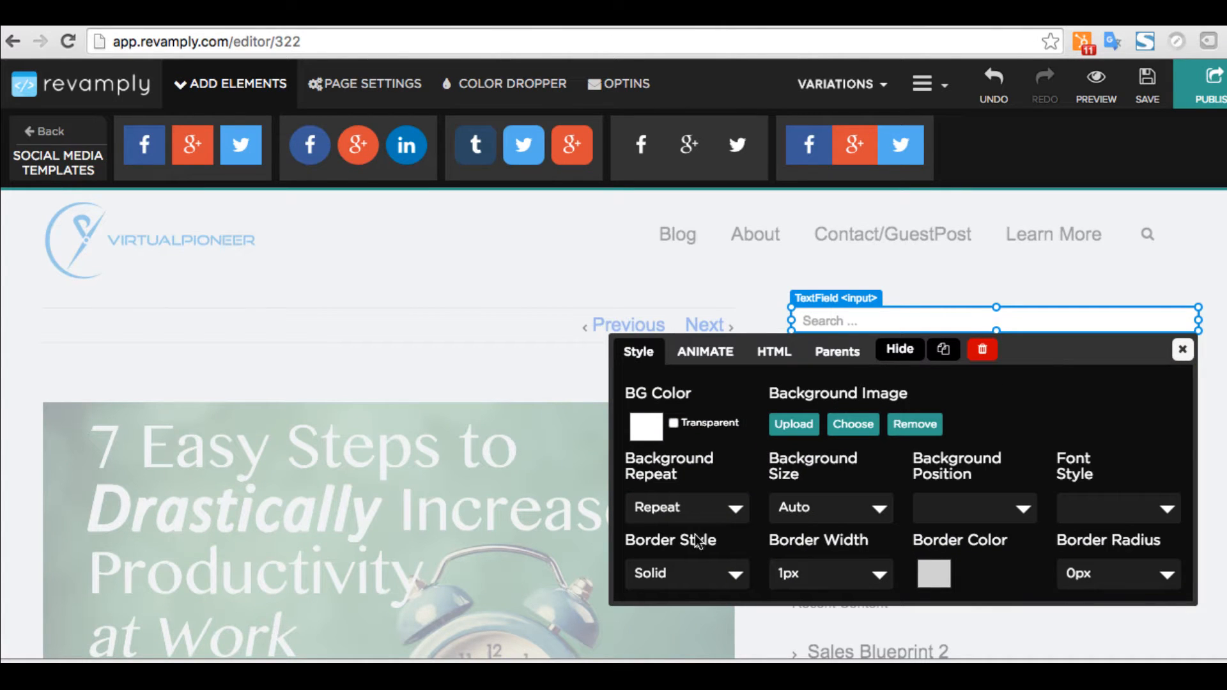
pyautogui.click(981, 352)
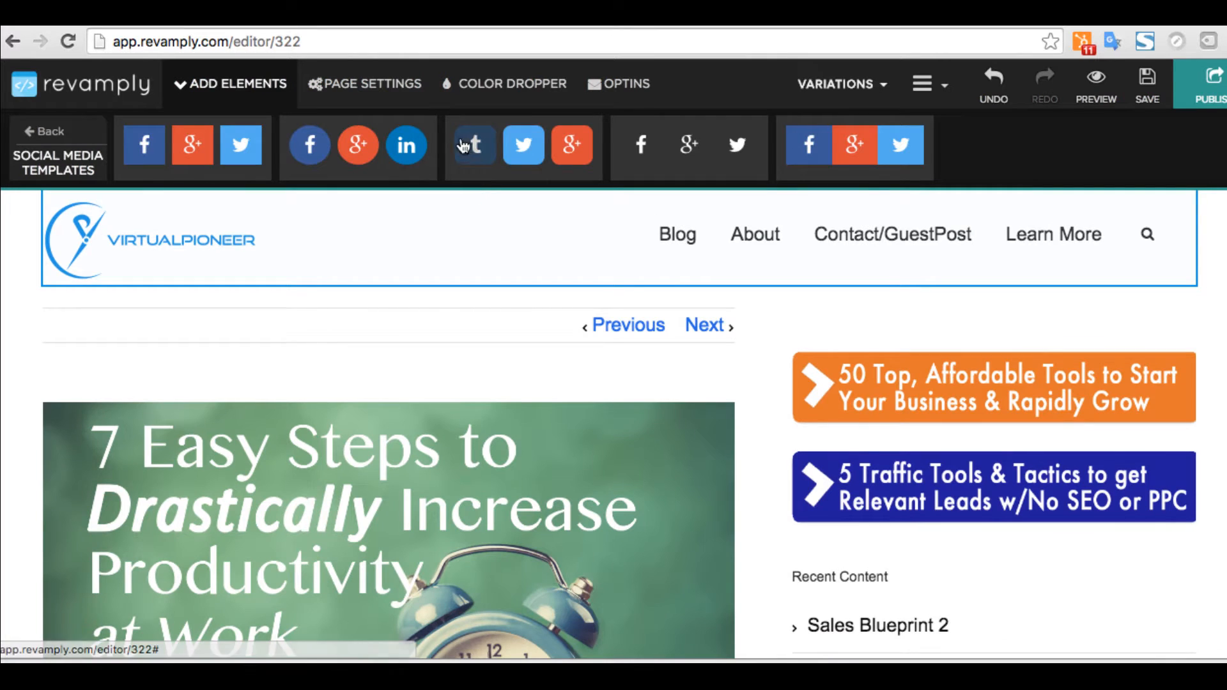
pyautogui.moveTo(816, 147); pyautogui.dragTo(821, 318)
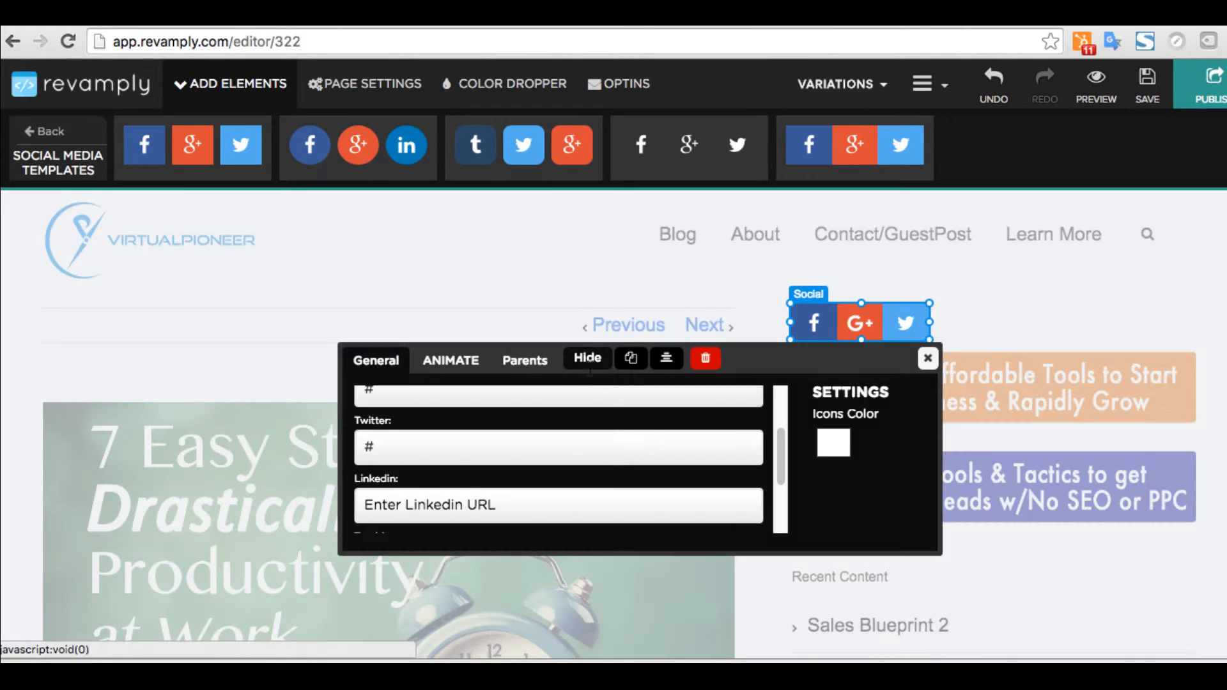
# Examine the social icons' URL fields, animation choices and parent elements, and close their settings
pyautogui.scroll(-2, 441, 486)
pyautogui.scroll(5, 441, 486)
pyautogui.scroll(-5, 453, 417)
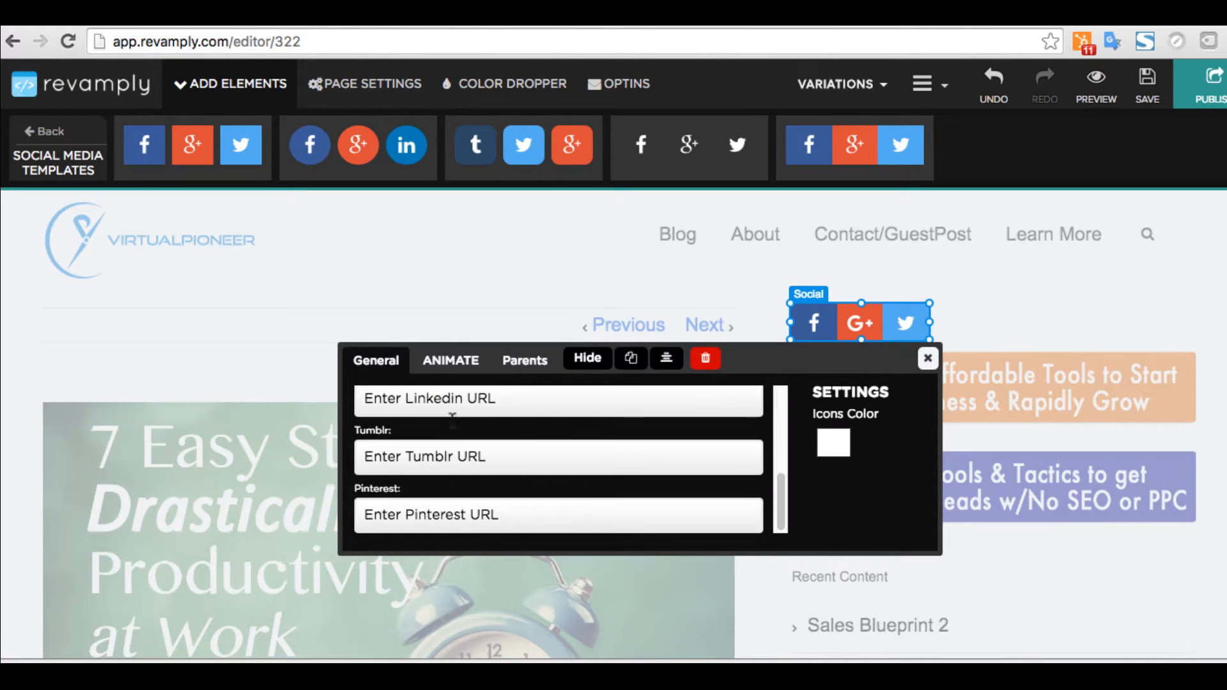
pyautogui.click(477, 361)
pyautogui.scroll(-5, 432, 487)
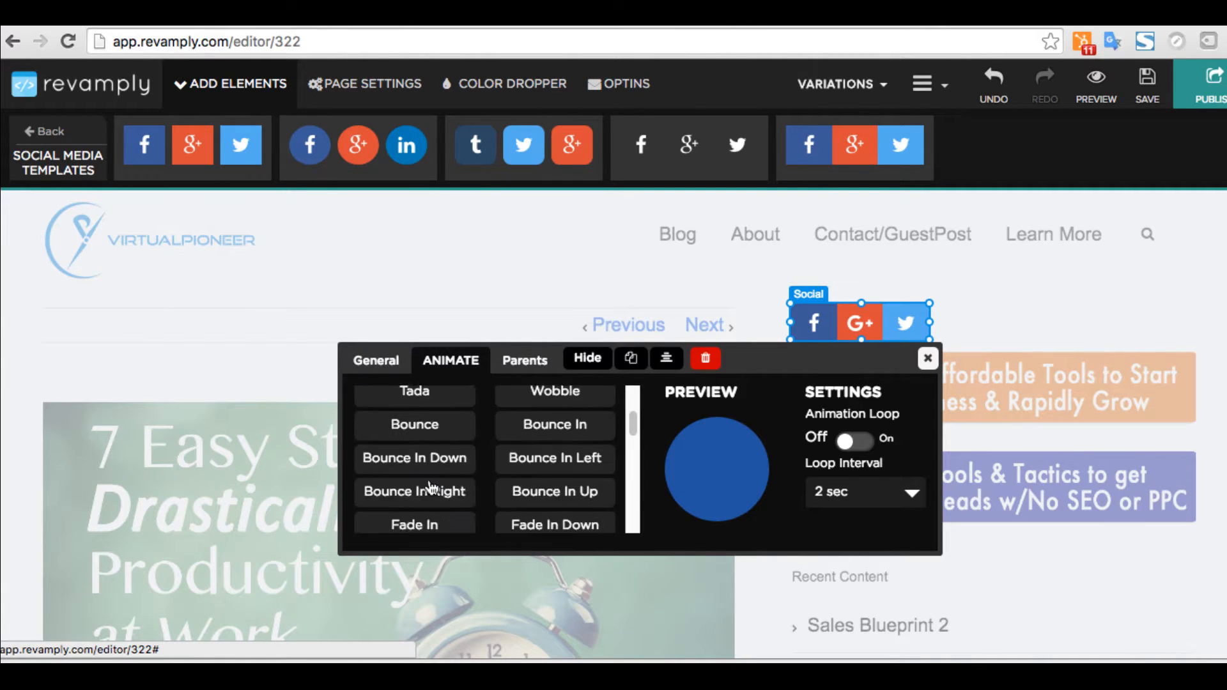
pyautogui.scroll(6, 447, 473)
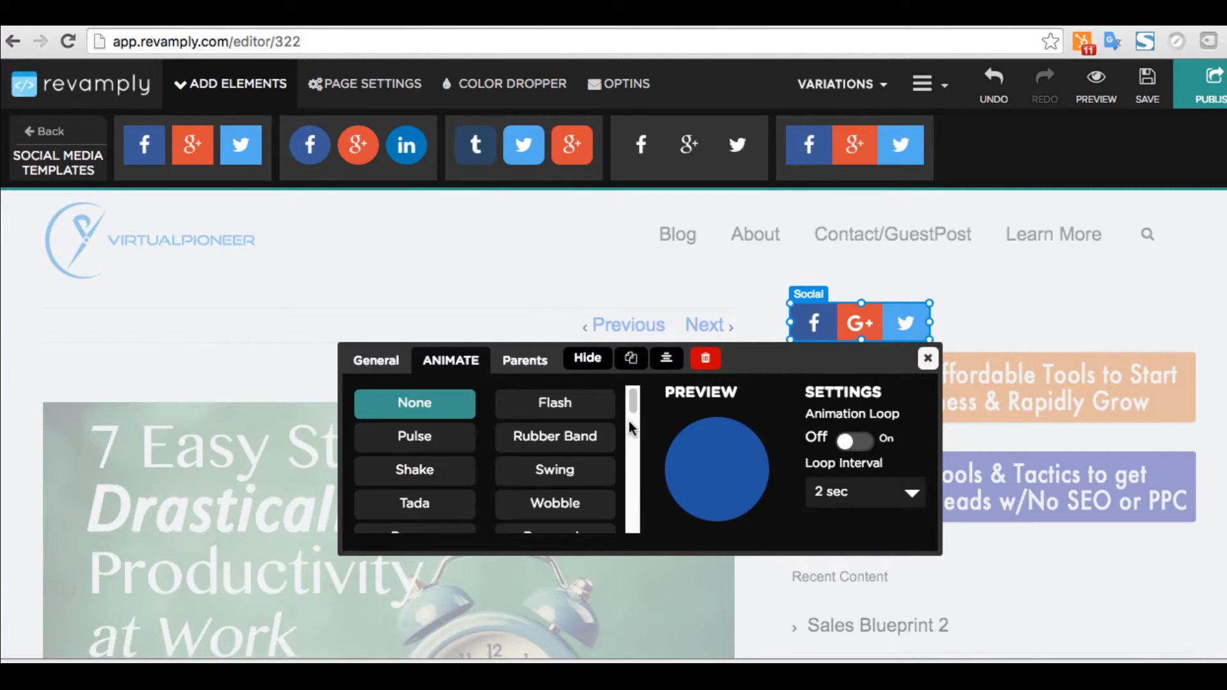
pyautogui.click(544, 362)
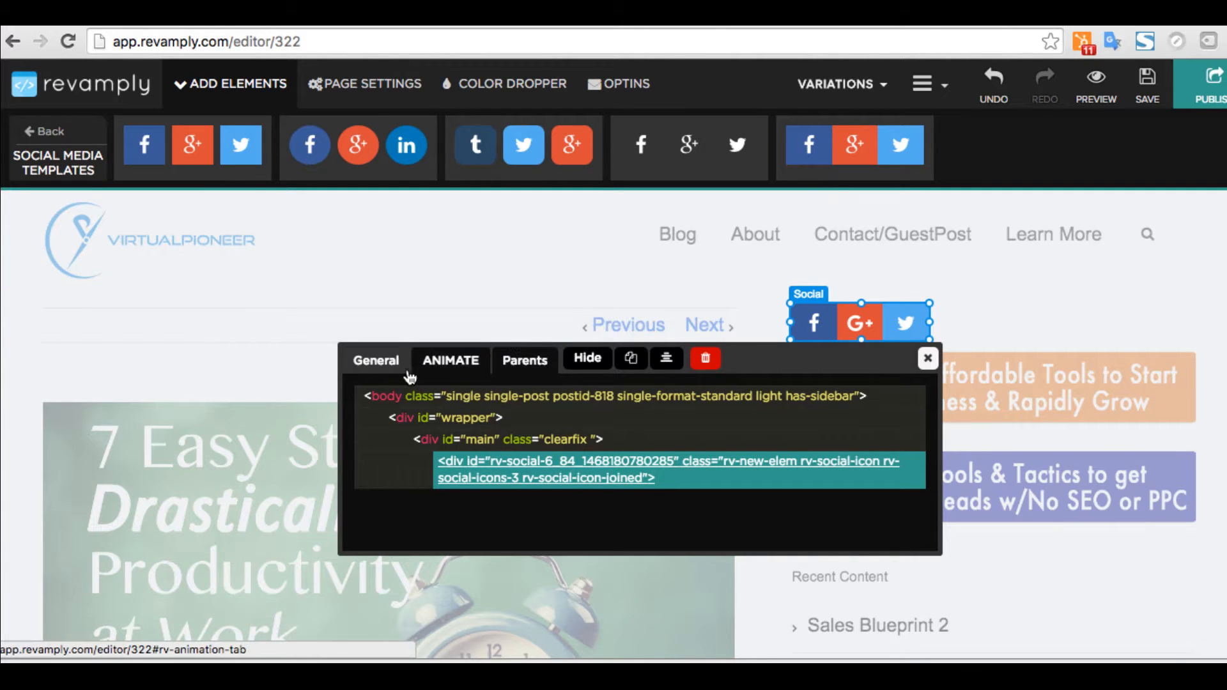
pyautogui.click(376, 360)
pyautogui.click(927, 358)
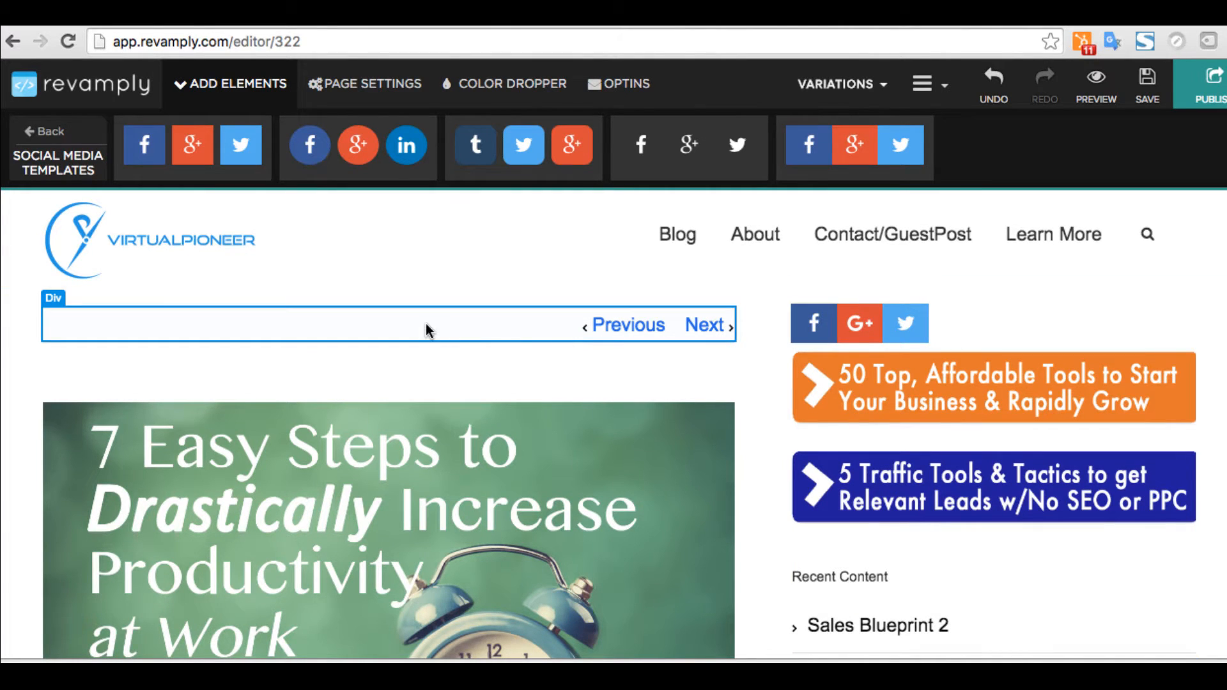
# Delete the Previous/Next navigation bar above the post's header image
pyautogui.click(585, 326)
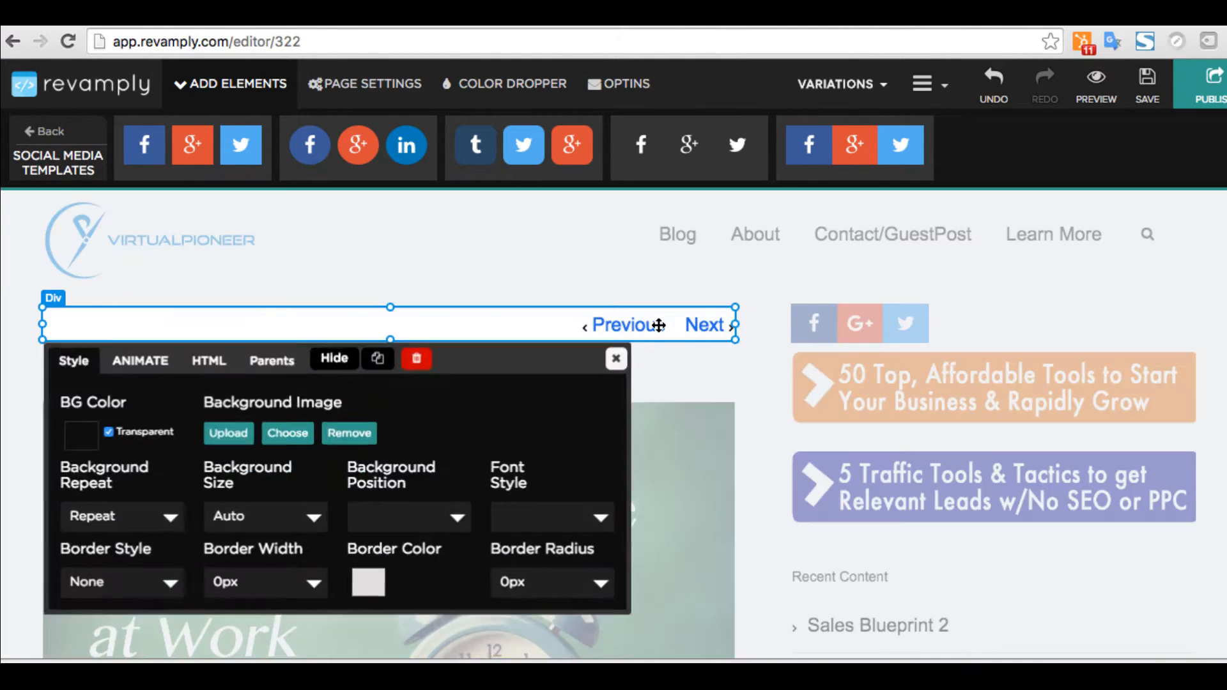
pyautogui.click(417, 362)
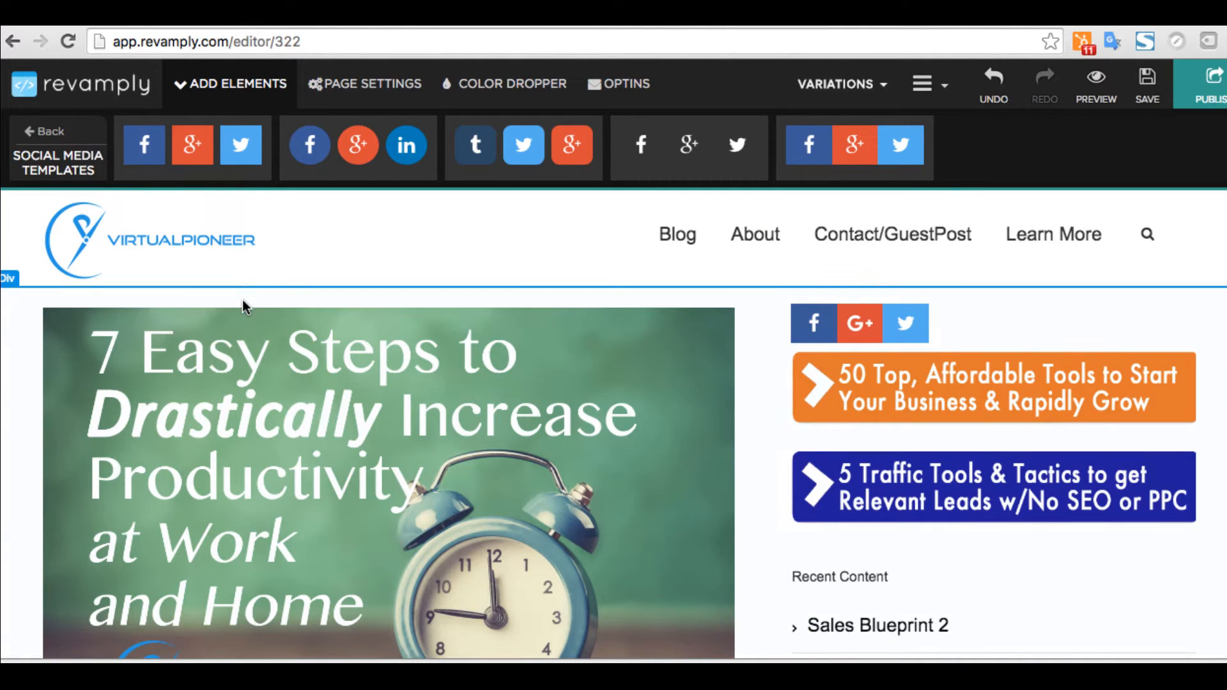
# Replace the text of the "7 Easy Steps to Drastically Increase Productivity at Work and Home" headline below the image with an empty line
pyautogui.scroll(-5, 356, 348)
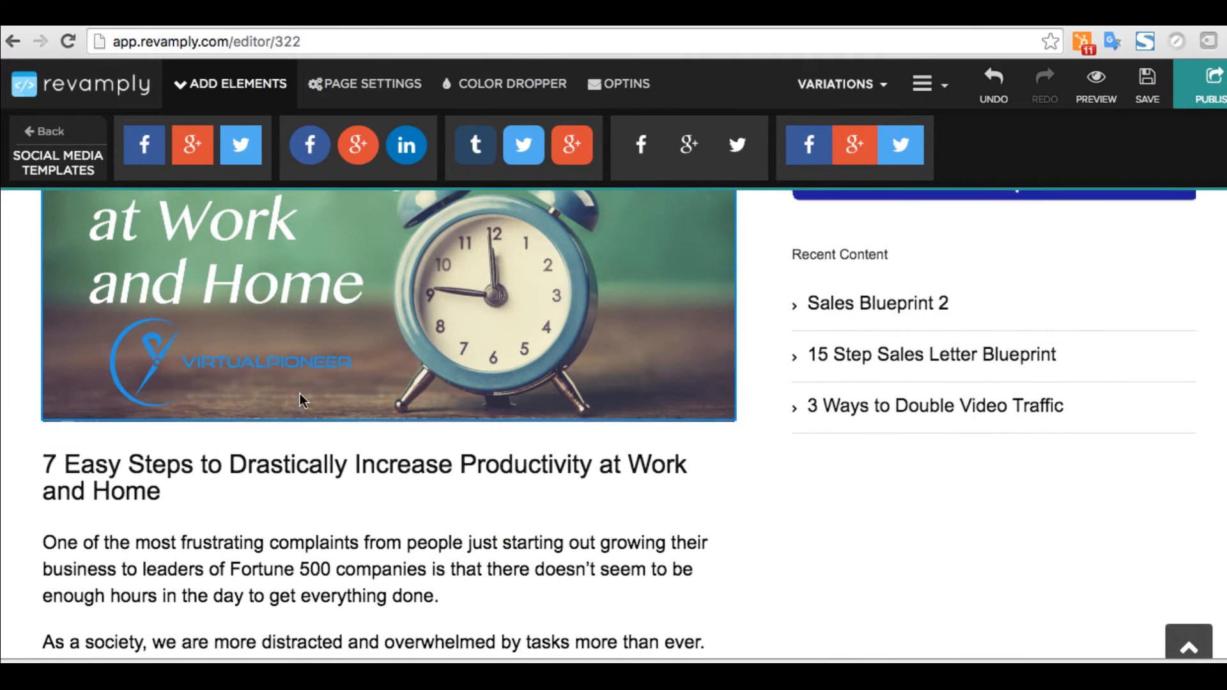
pyautogui.click(55, 127)
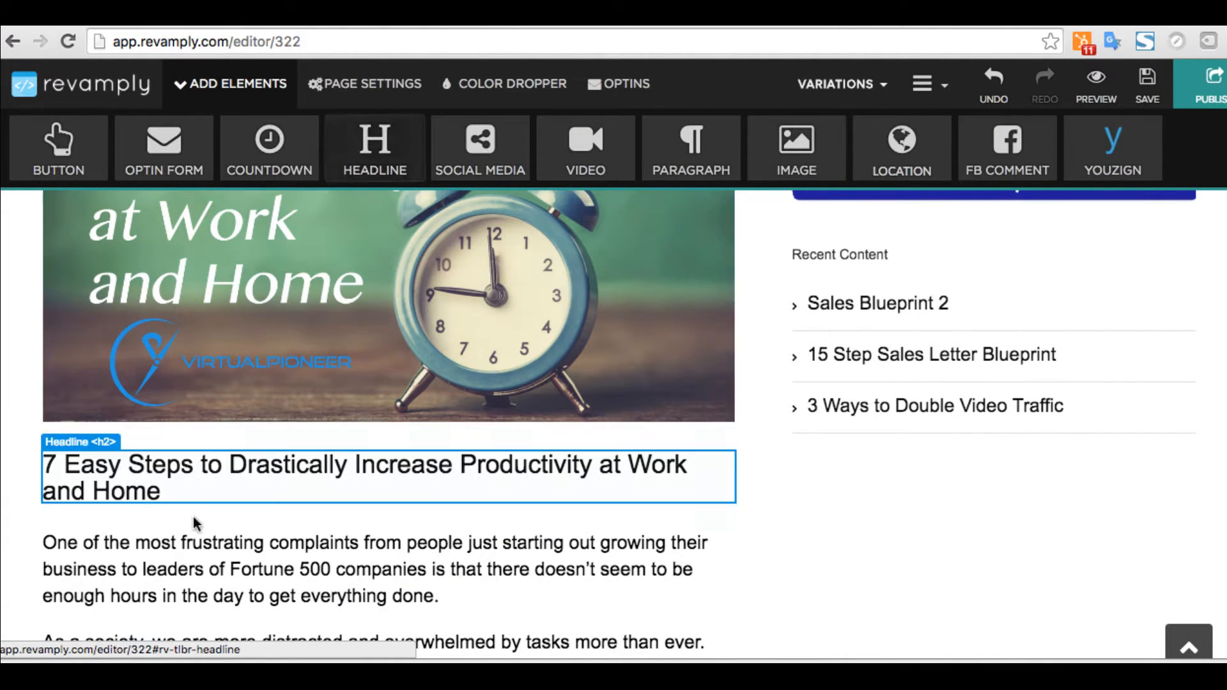
pyautogui.click(156, 493)
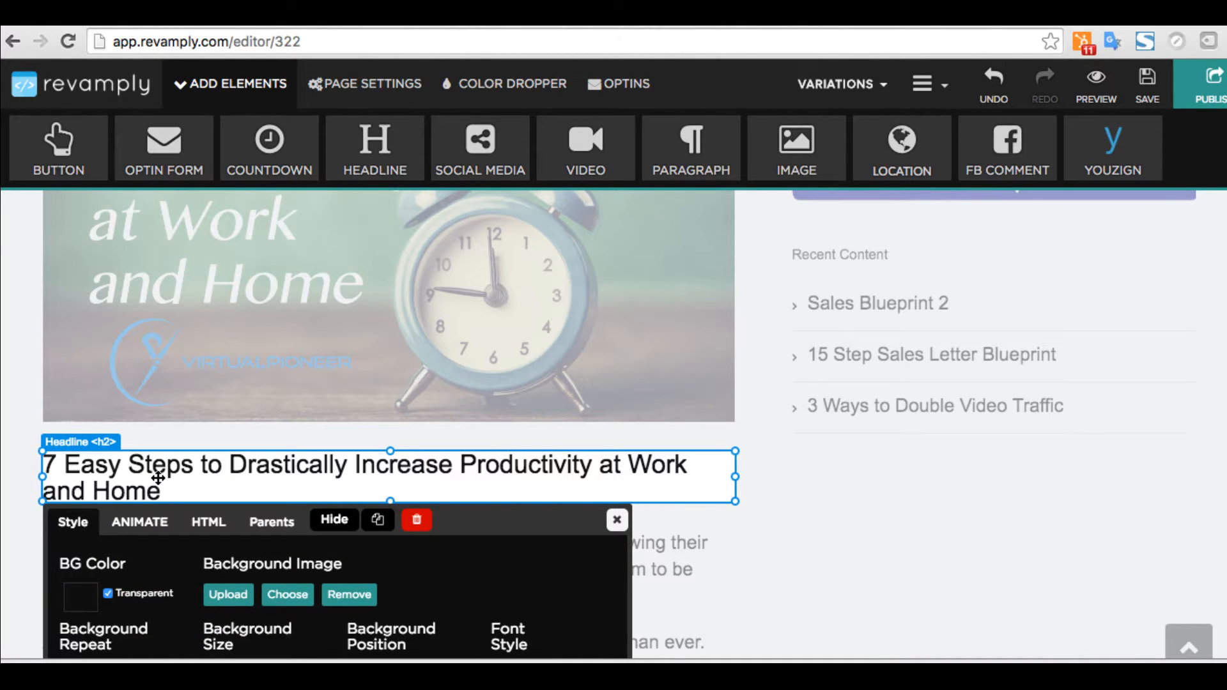
pyautogui.click(617, 520)
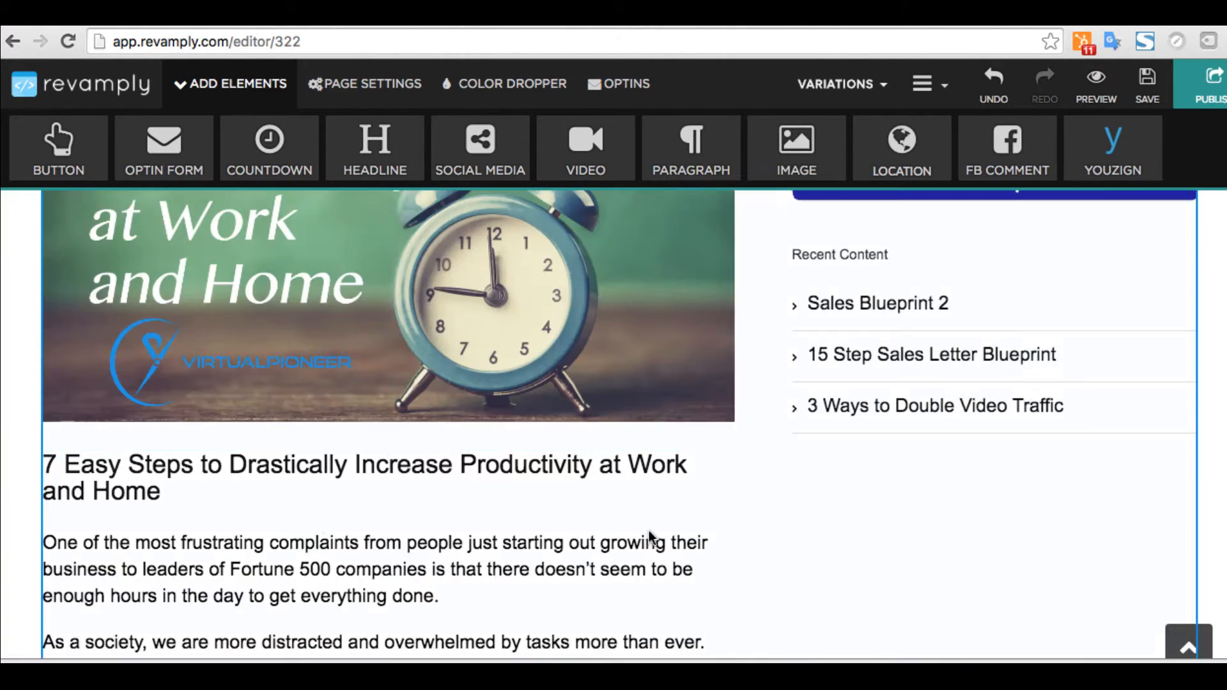
pyautogui.doubleClick(238, 468)
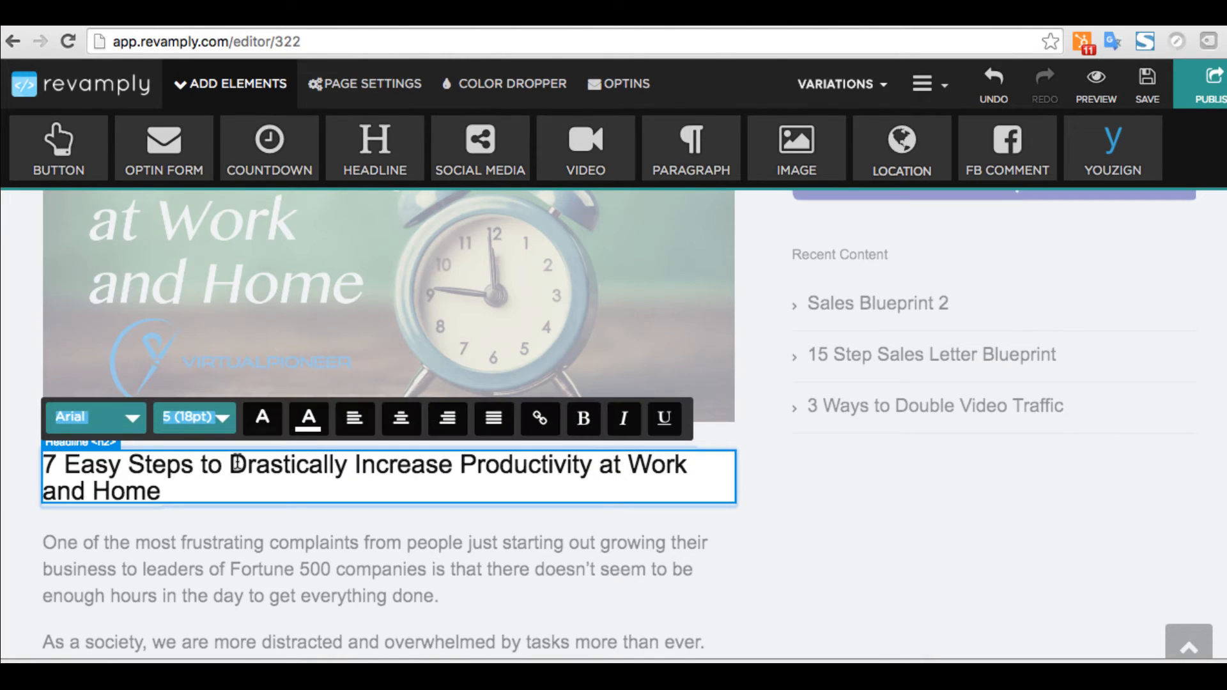
pyautogui.moveTo(175, 491); pyautogui.dragTo(22, 443)
pyautogui.press('BackSpace')
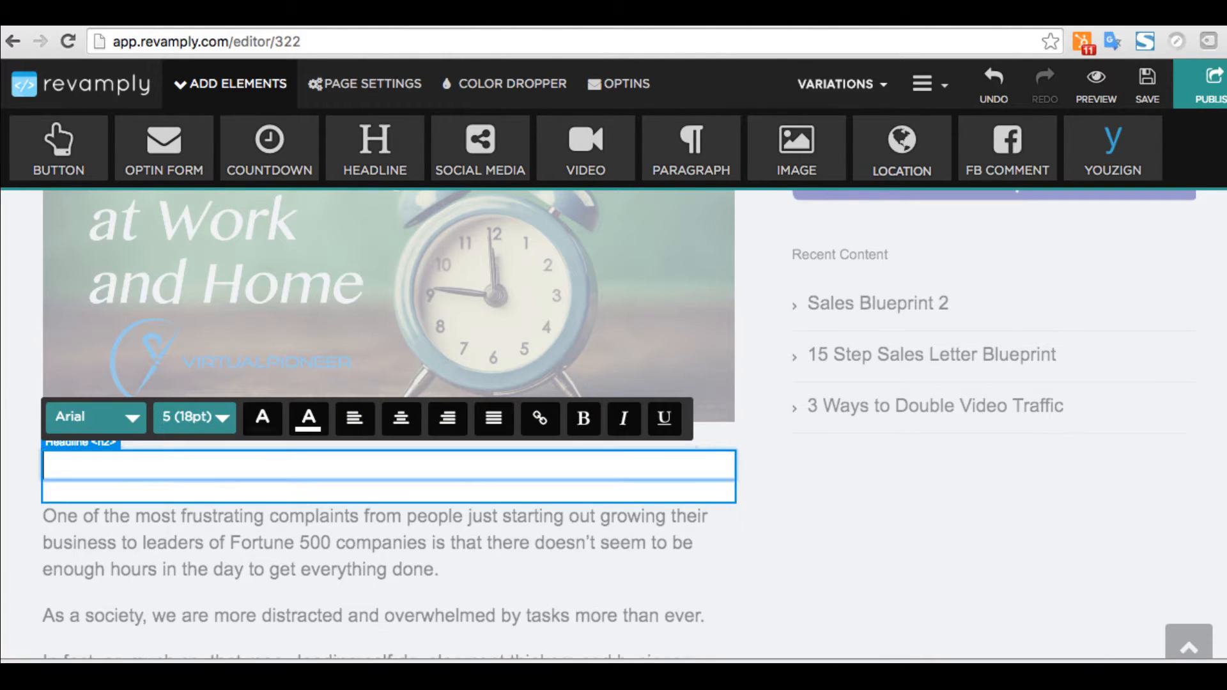
pyautogui.press('Return')
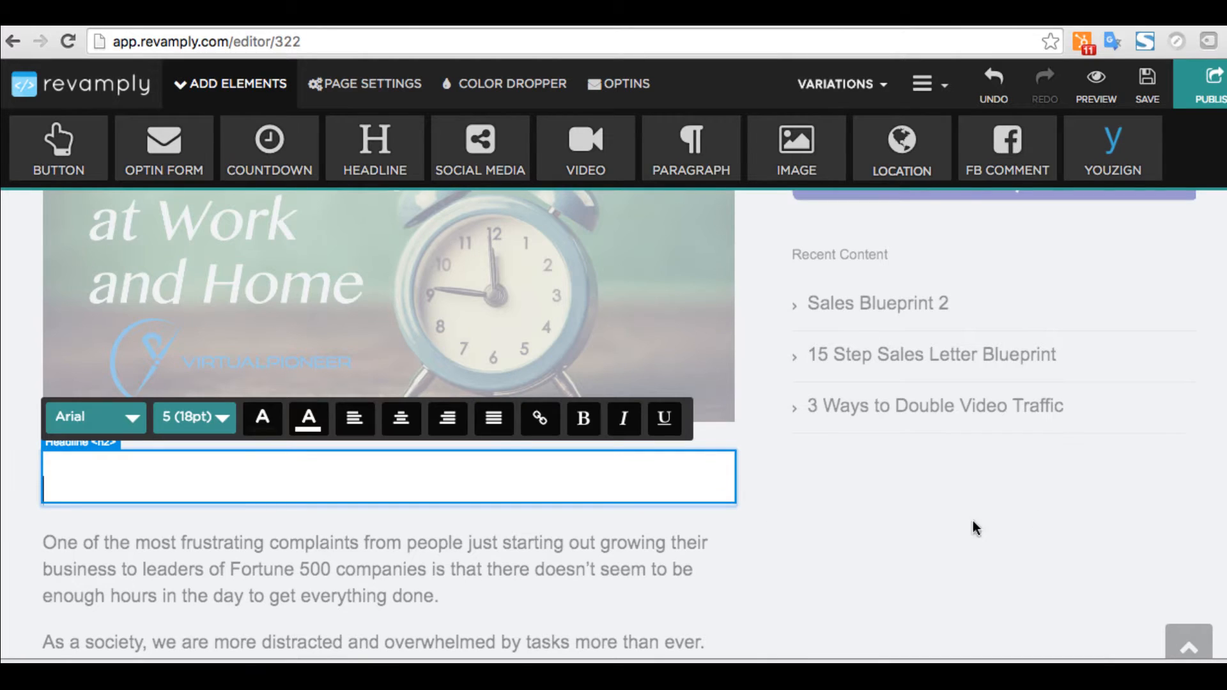
pyautogui.click(891, 543)
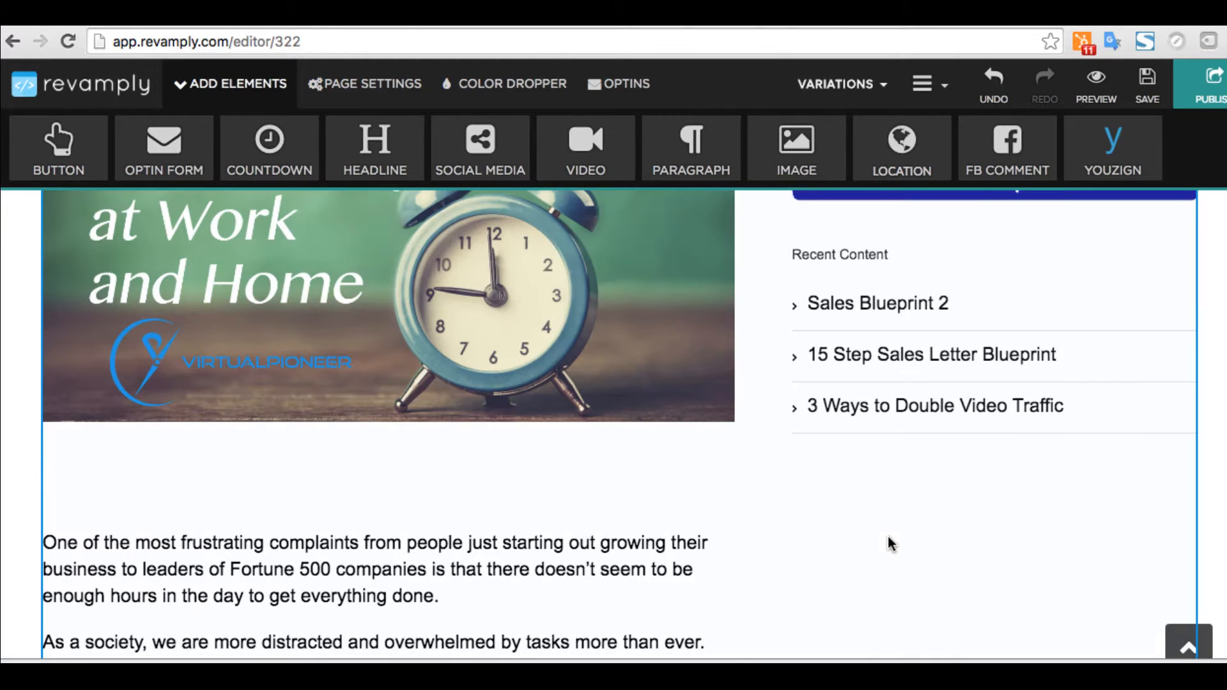
# Insert the orange Headline 2 template between the header image and the first paragraph, and close its styling settings
pyautogui.click(385, 144)
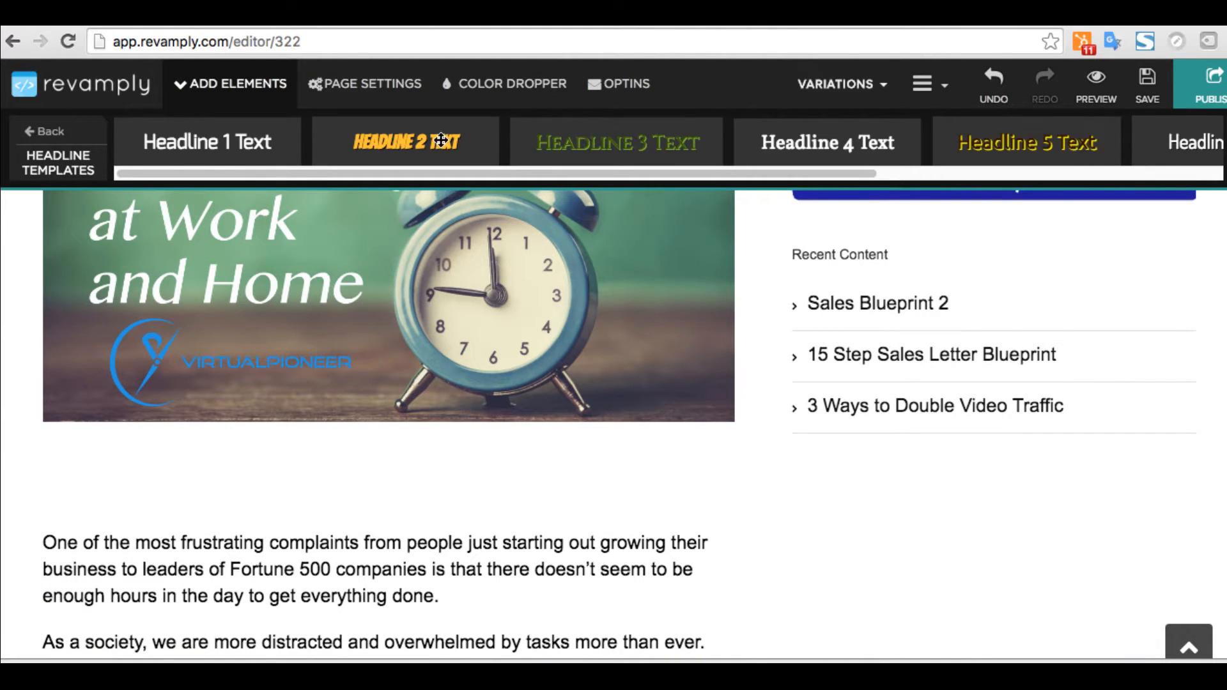
pyautogui.moveTo(415, 140); pyautogui.dragTo(104, 537)
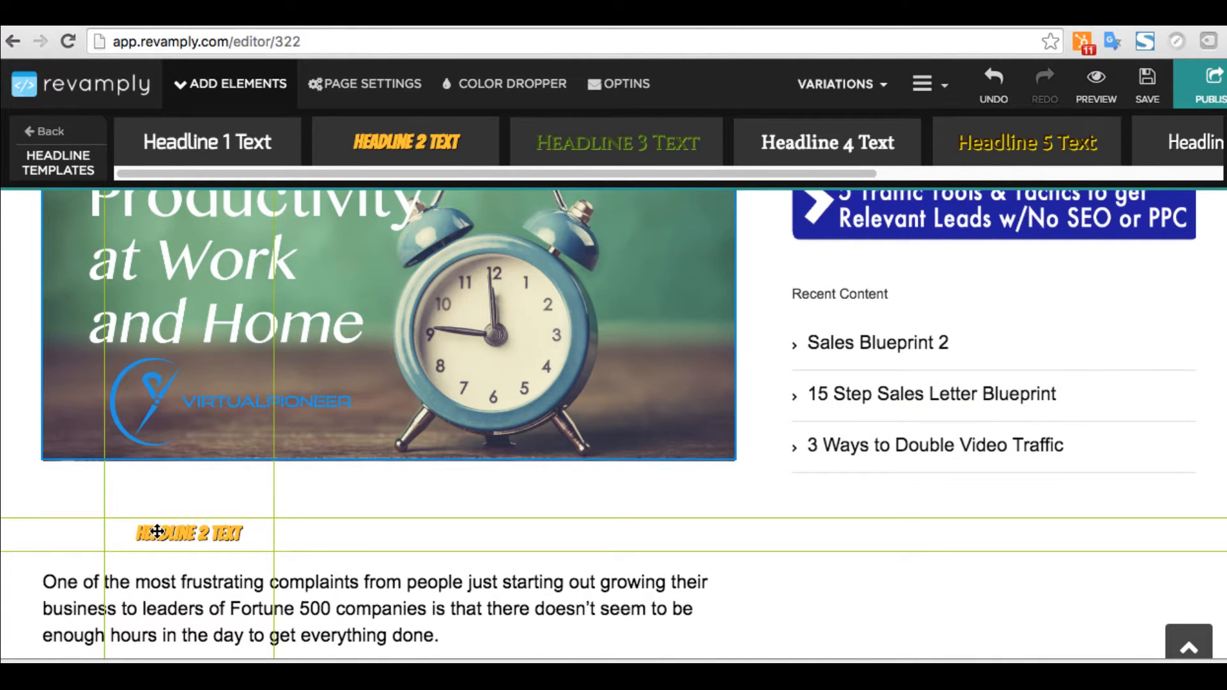
pyautogui.click(157, 532)
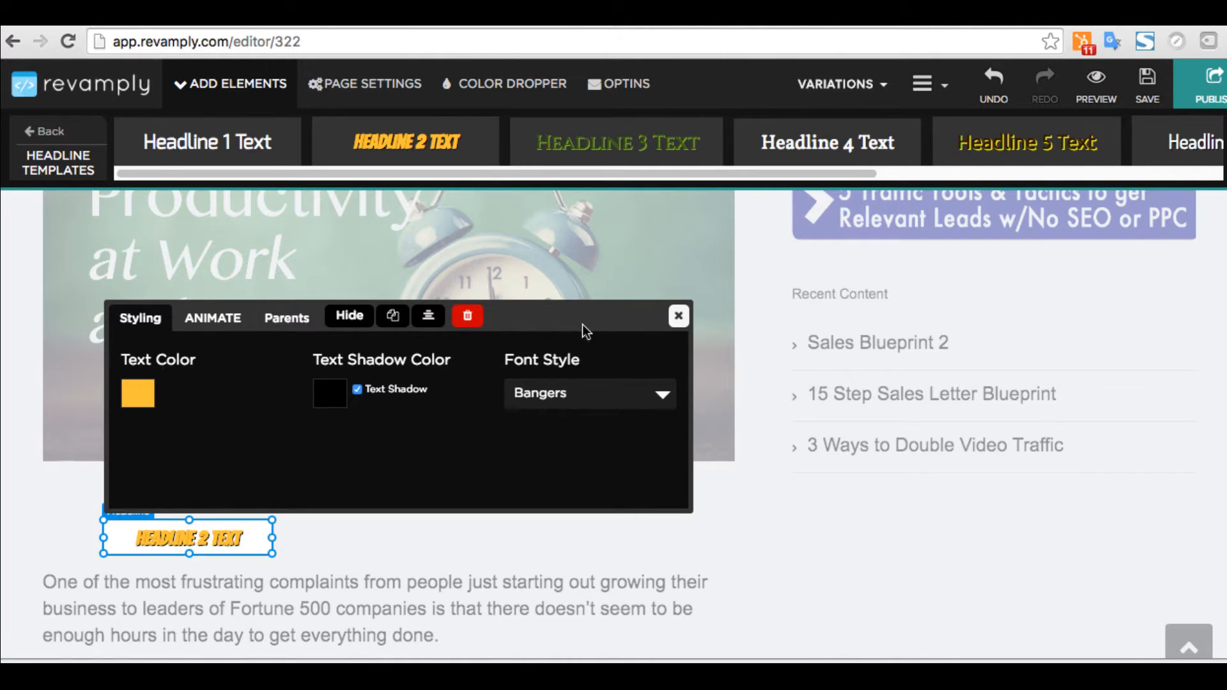
pyautogui.click(676, 317)
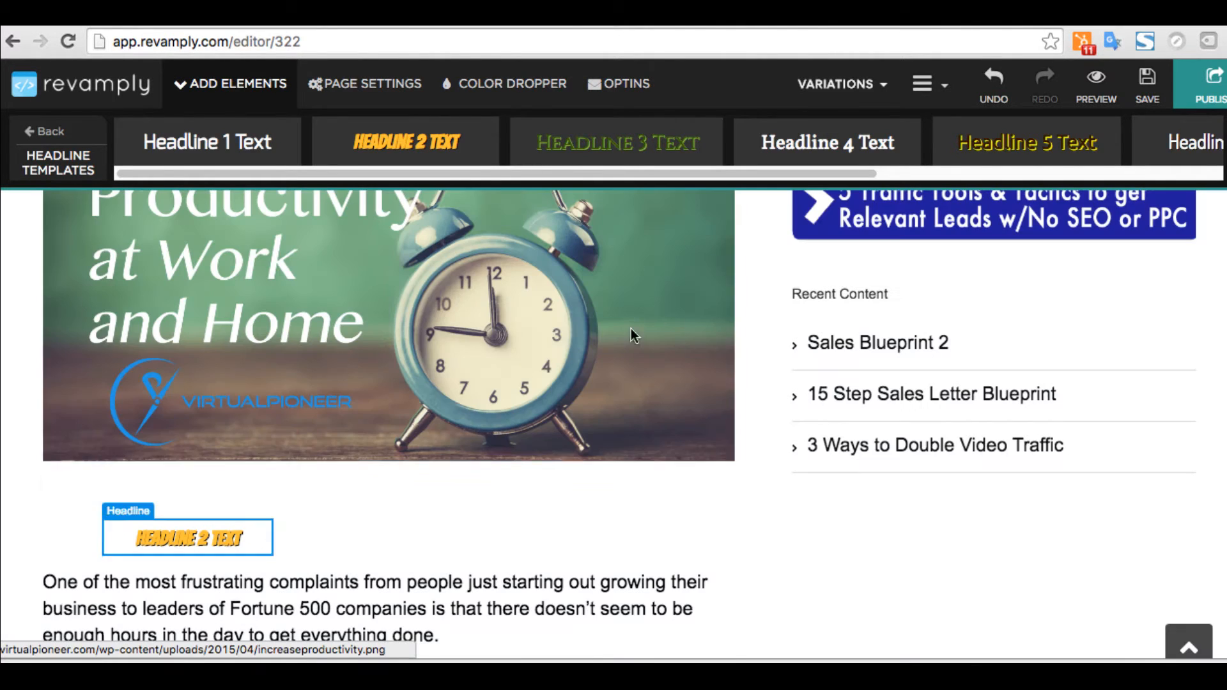
# Set the font size of the "Headline 2 Text" headline to 6 (24pt) and finish editing it
pyautogui.click(215, 542)
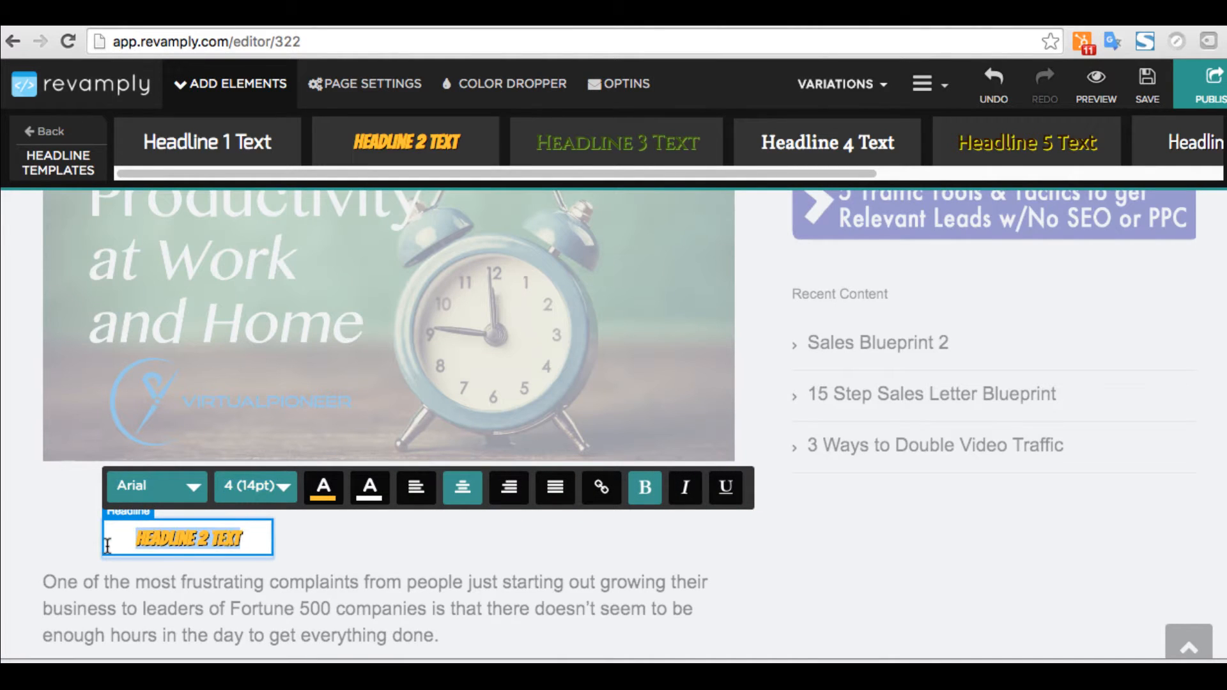
pyautogui.click(278, 493)
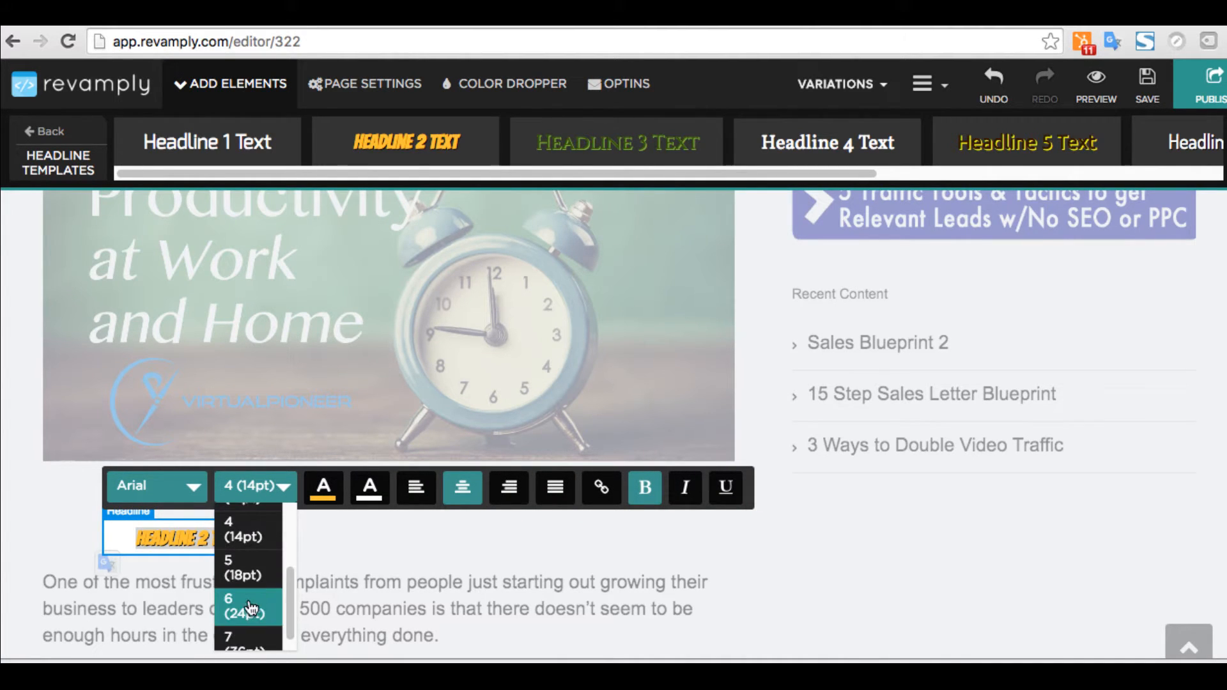
pyautogui.click(247, 607)
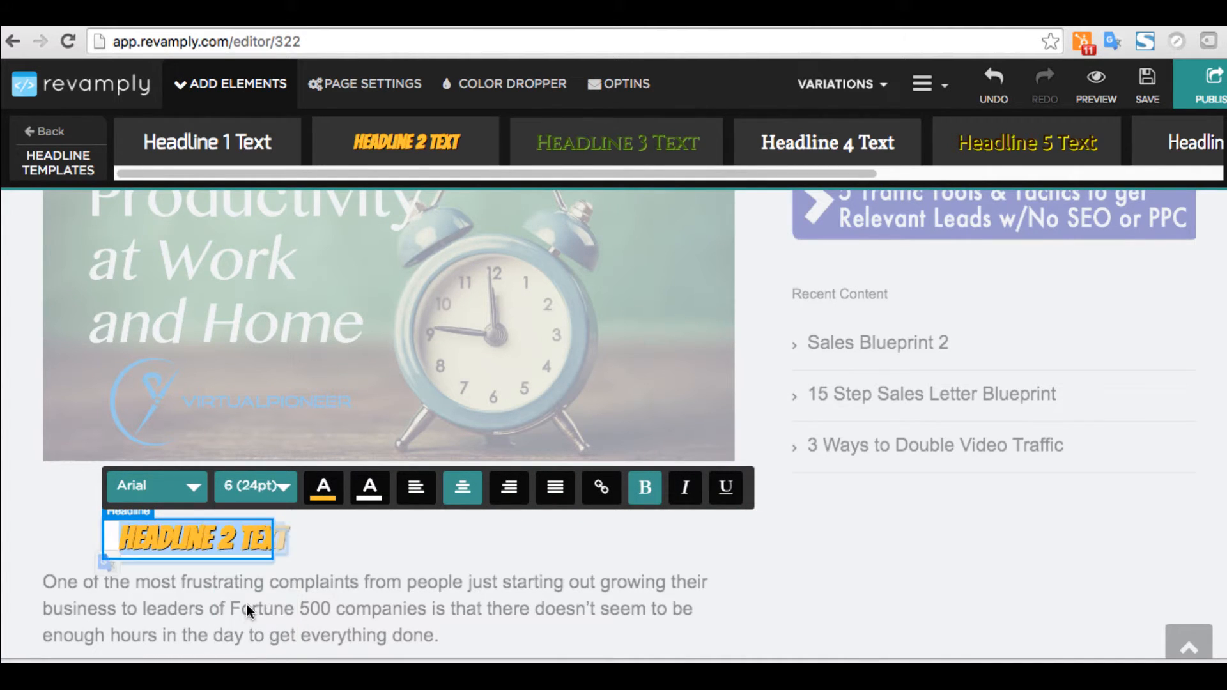
pyautogui.click(184, 543)
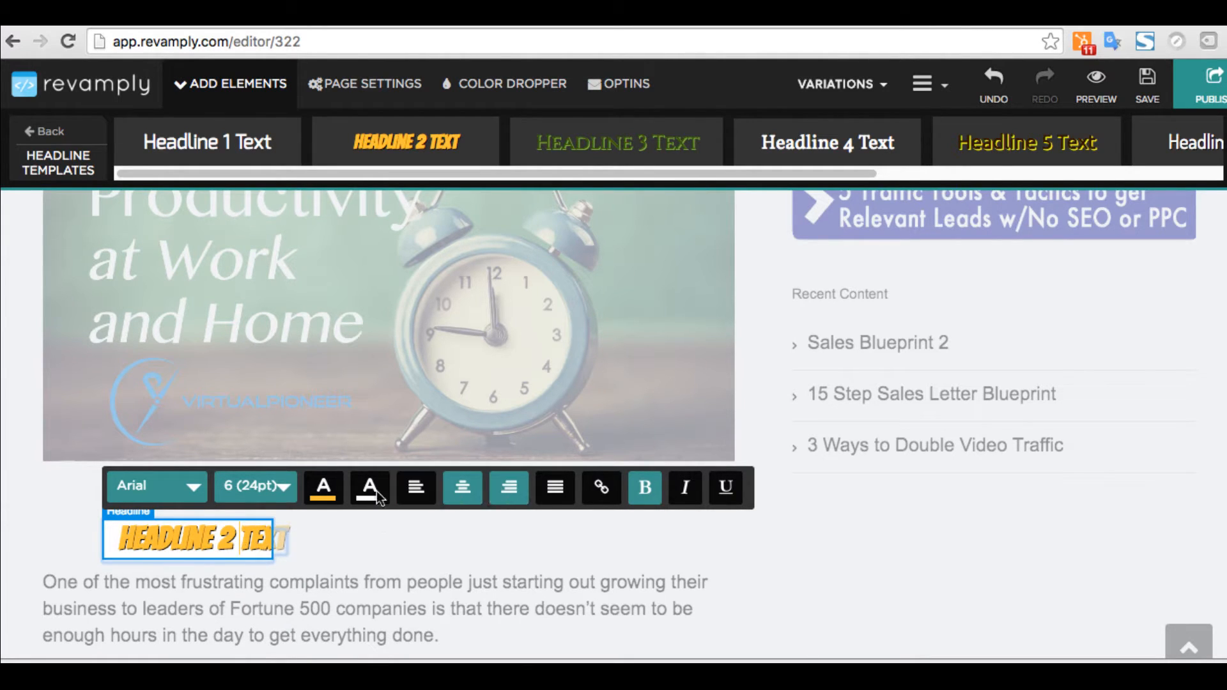
pyautogui.click(420, 547)
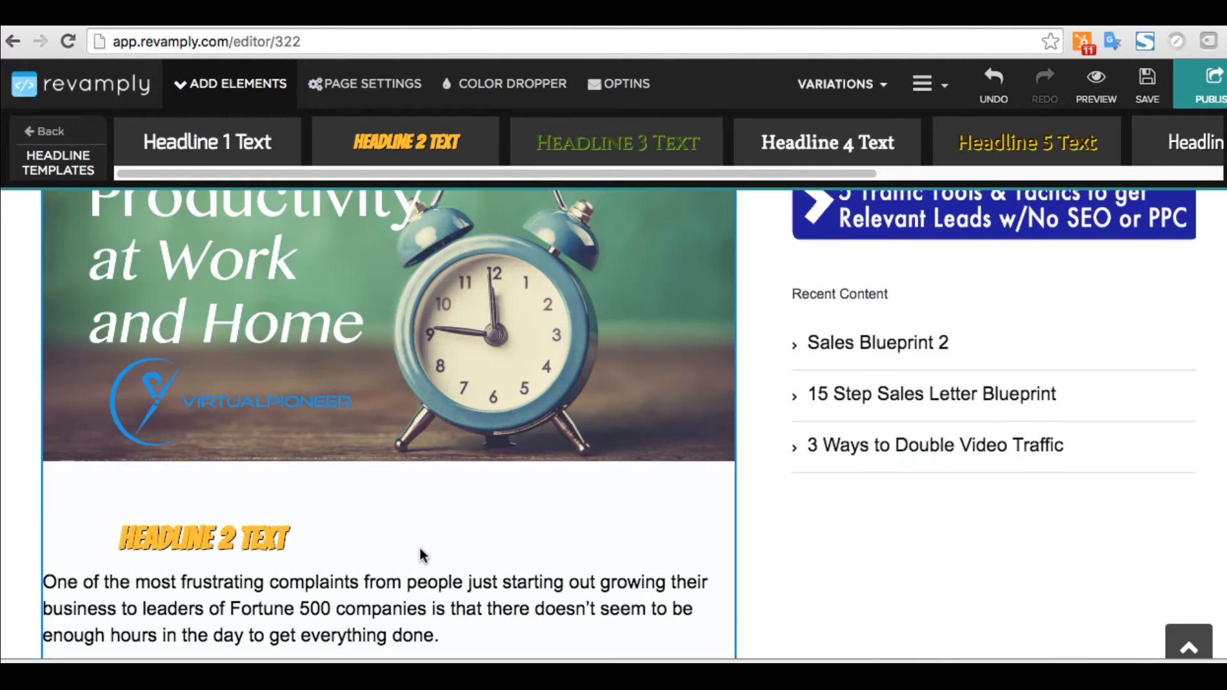
# Place a Facebook comment box below the sidebar's Recent Content list, look through its comments, and delete the box
pyautogui.scroll(-1, 343, 496)
pyautogui.scroll(-2, 344, 497)
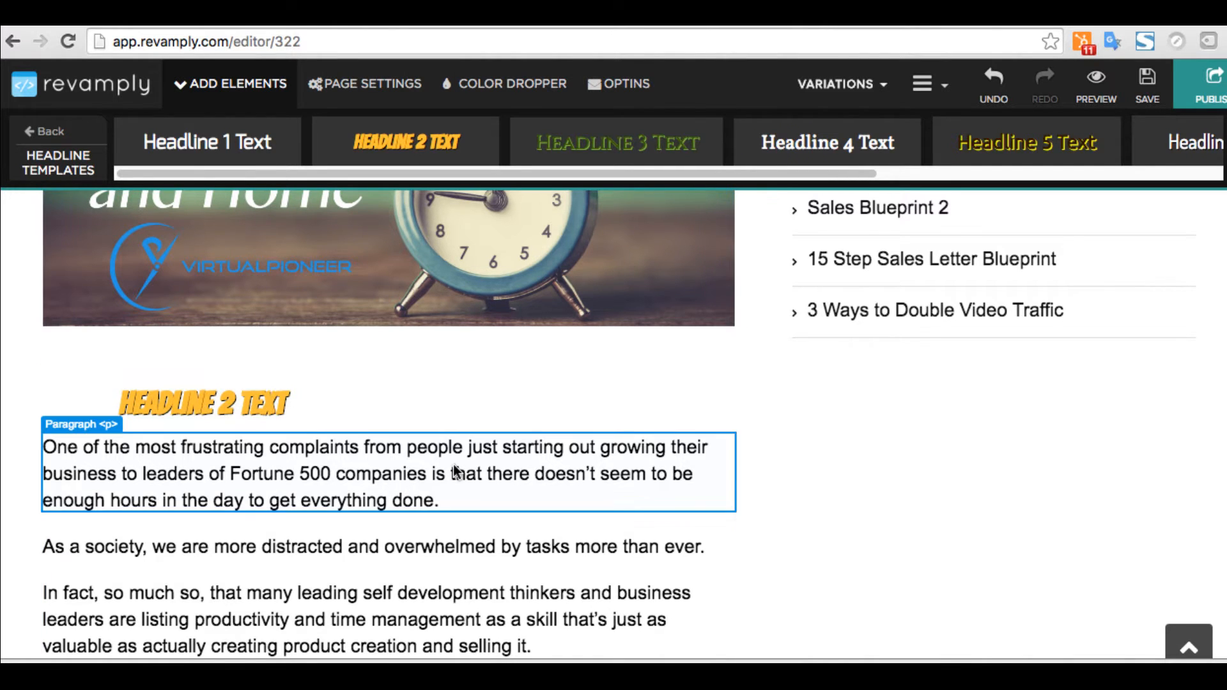
pyautogui.scroll(1, 452, 463)
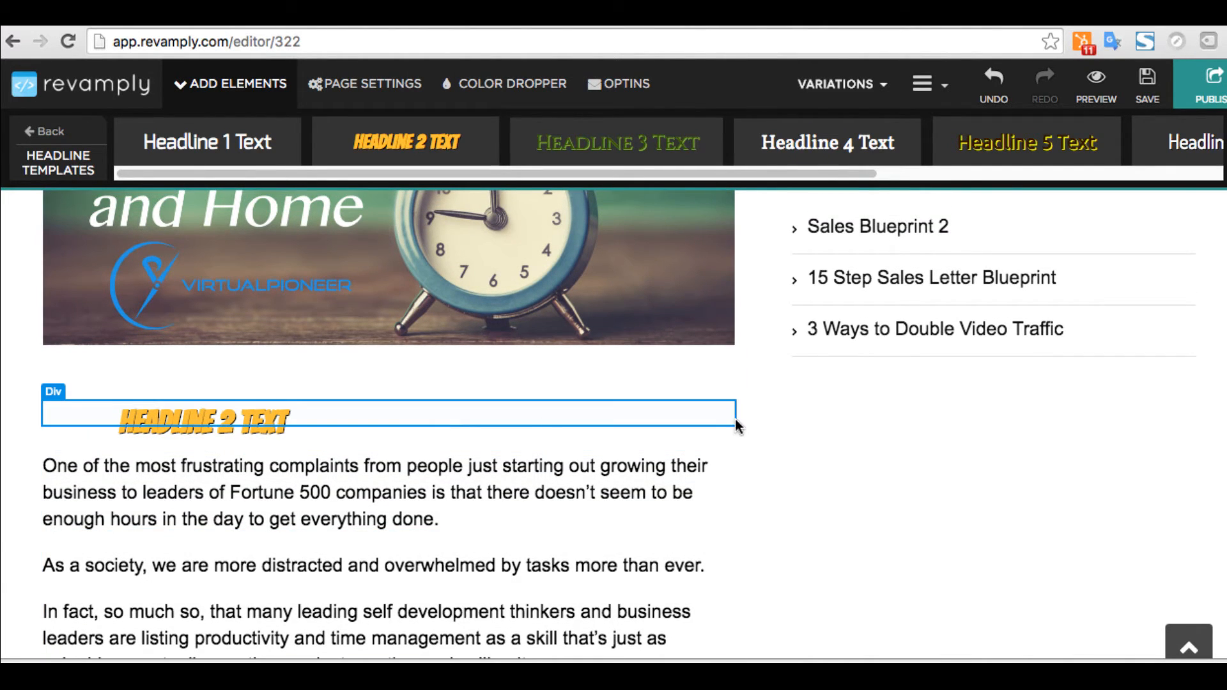
pyautogui.click(66, 130)
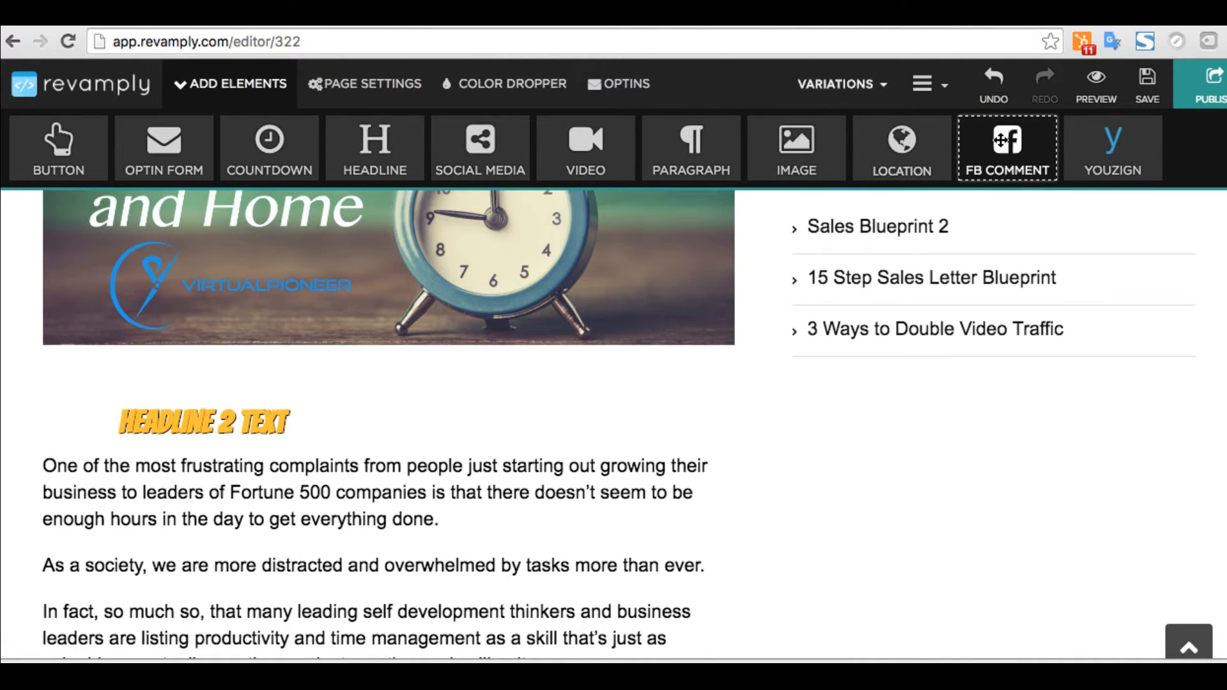
pyautogui.moveTo(1001, 140); pyautogui.dragTo(857, 509)
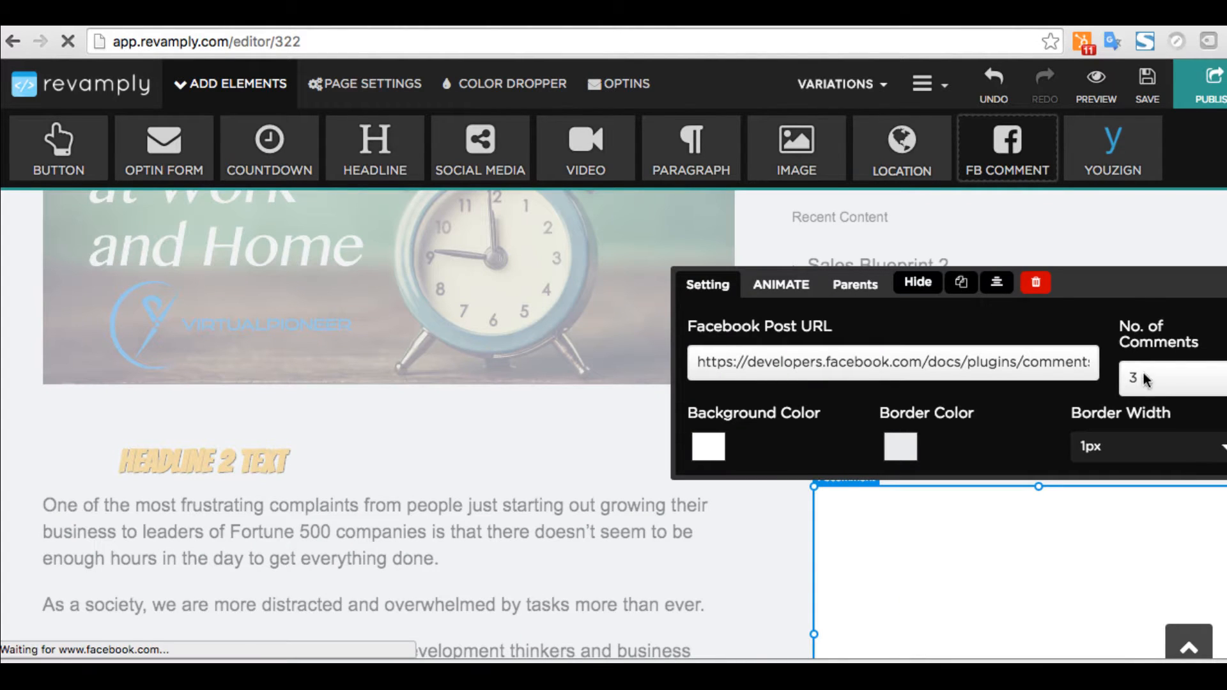
pyautogui.click(1118, 248)
pyautogui.scroll(-5, 998, 410)
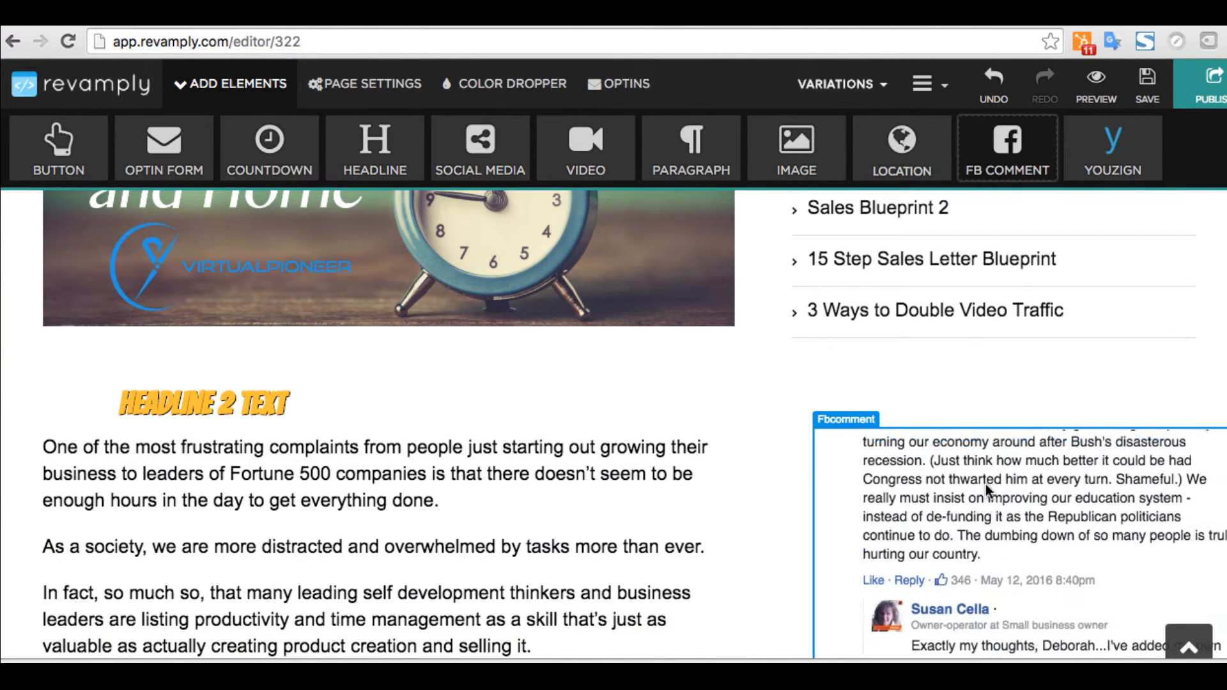
pyautogui.scroll(5, 988, 490)
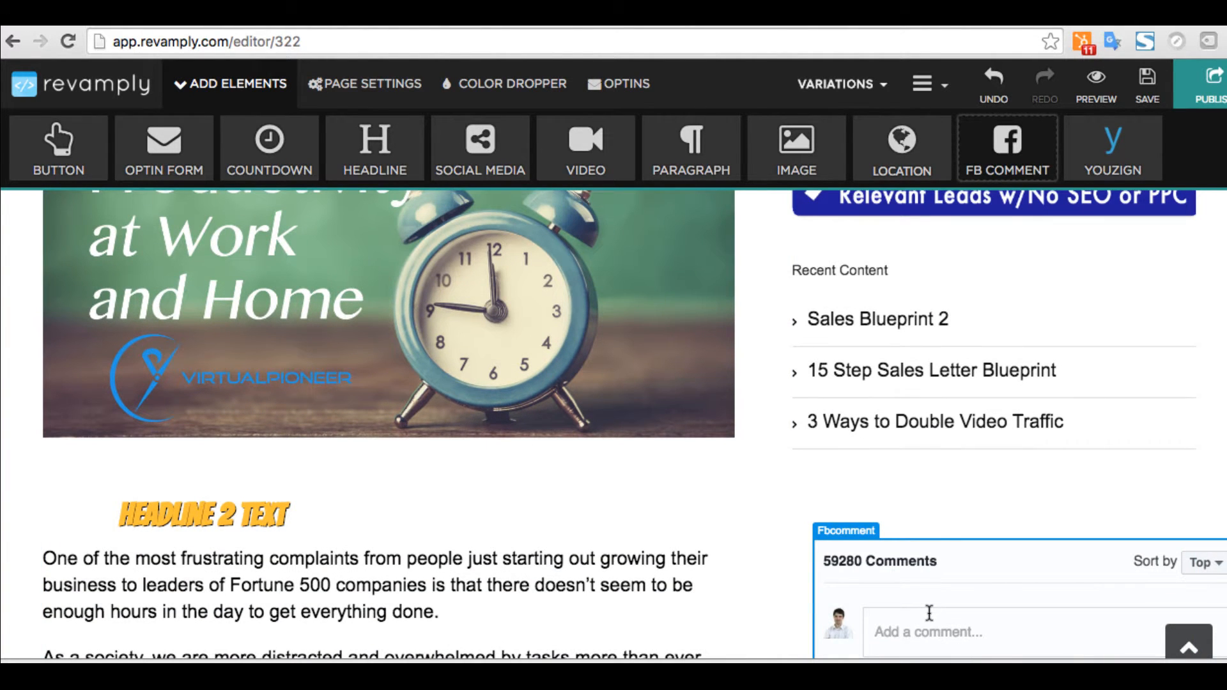
pyautogui.click(990, 589)
pyautogui.click(1036, 335)
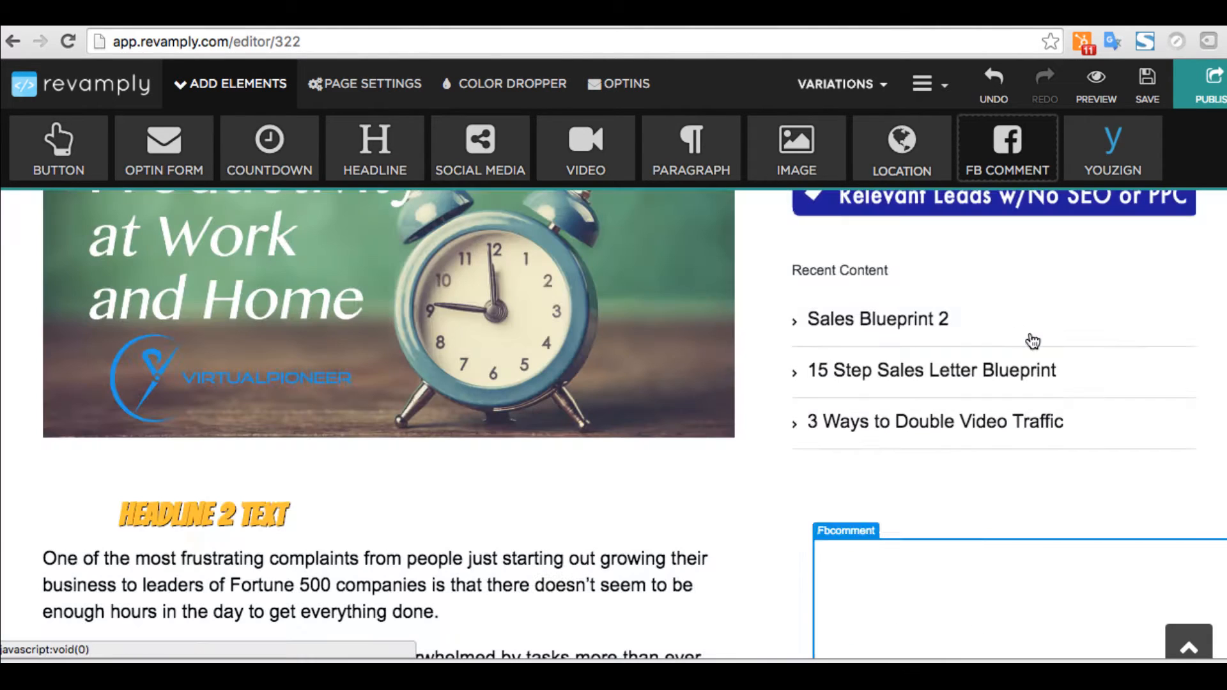
# Add the orange Day/Hour/Minute/Second countdown template below the Recent Content list and view its date, format and label settings
pyautogui.moveTo(260, 156); pyautogui.dragTo(351, 154)
pyautogui.click(262, 150)
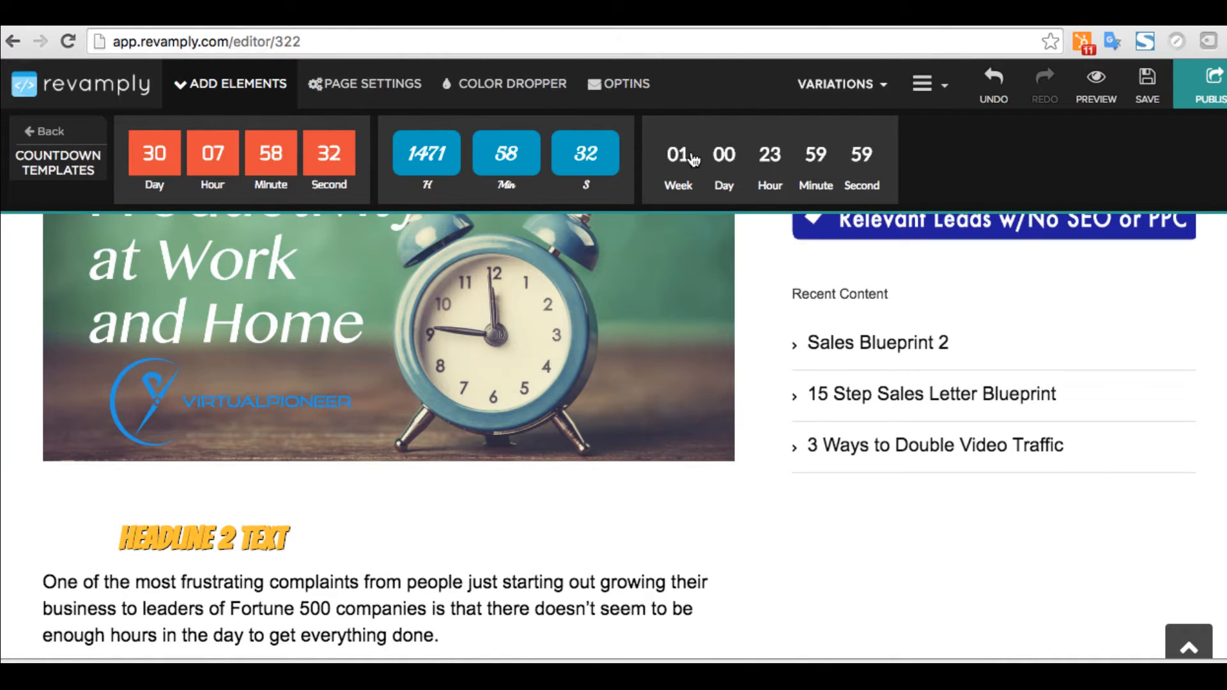
pyautogui.moveTo(292, 178); pyautogui.dragTo(906, 531)
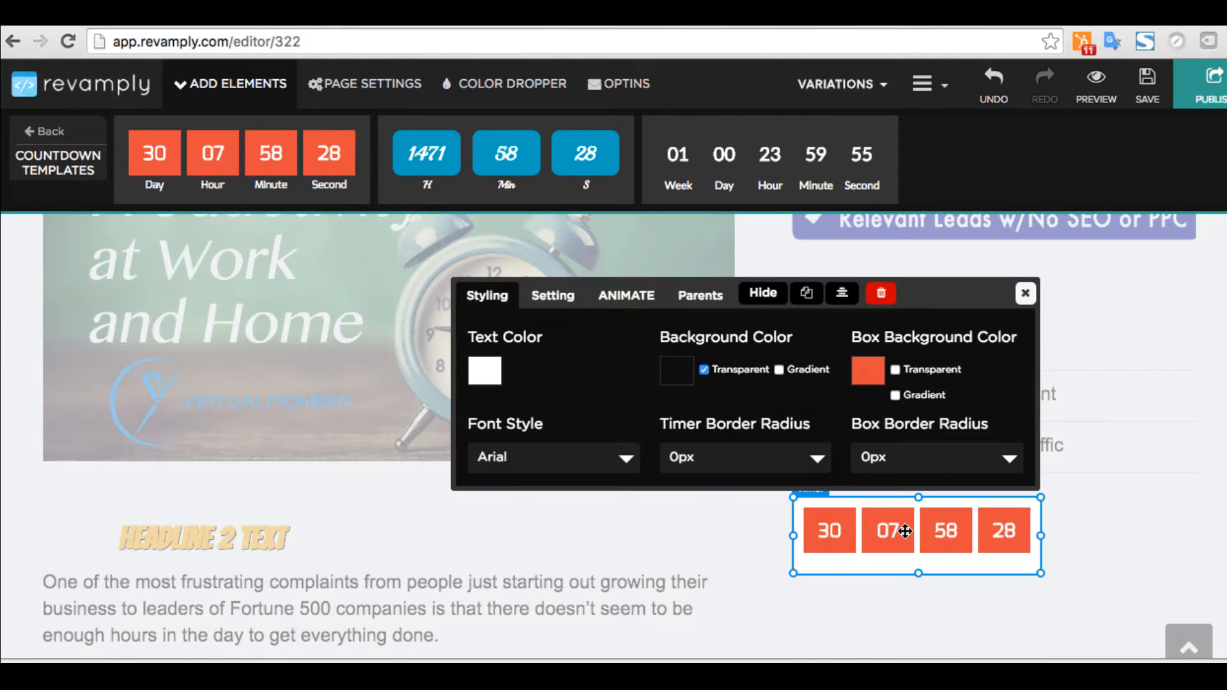
pyautogui.click(552, 292)
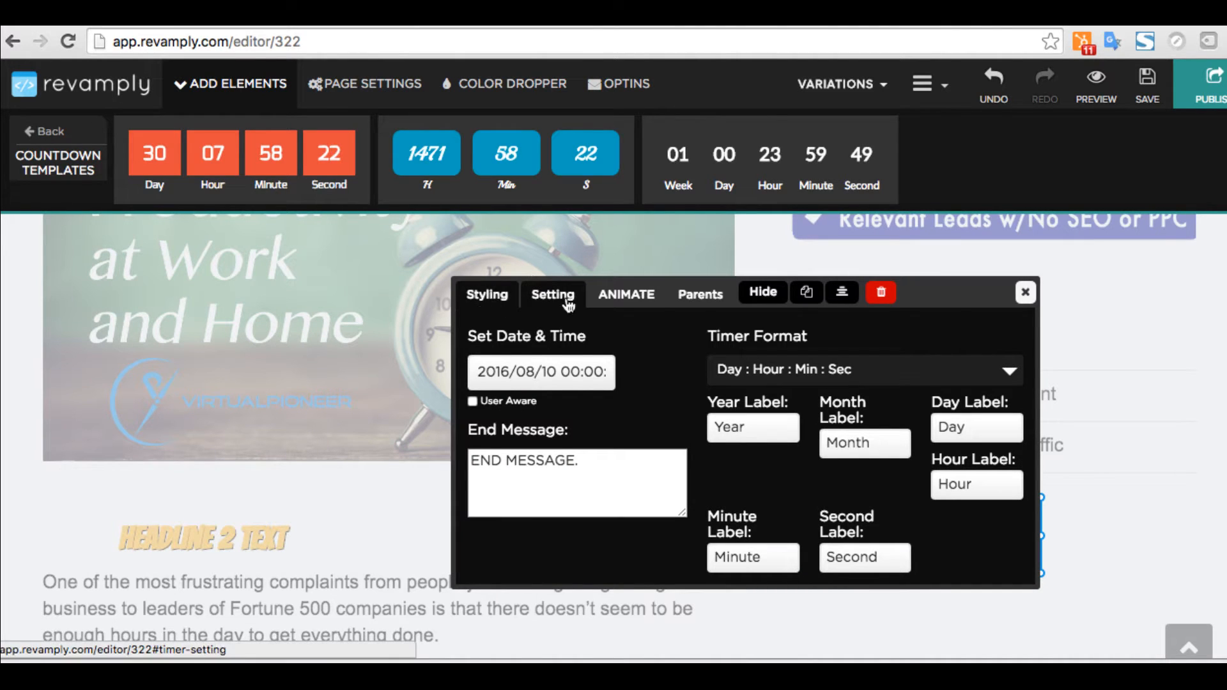
pyautogui.click(1126, 304)
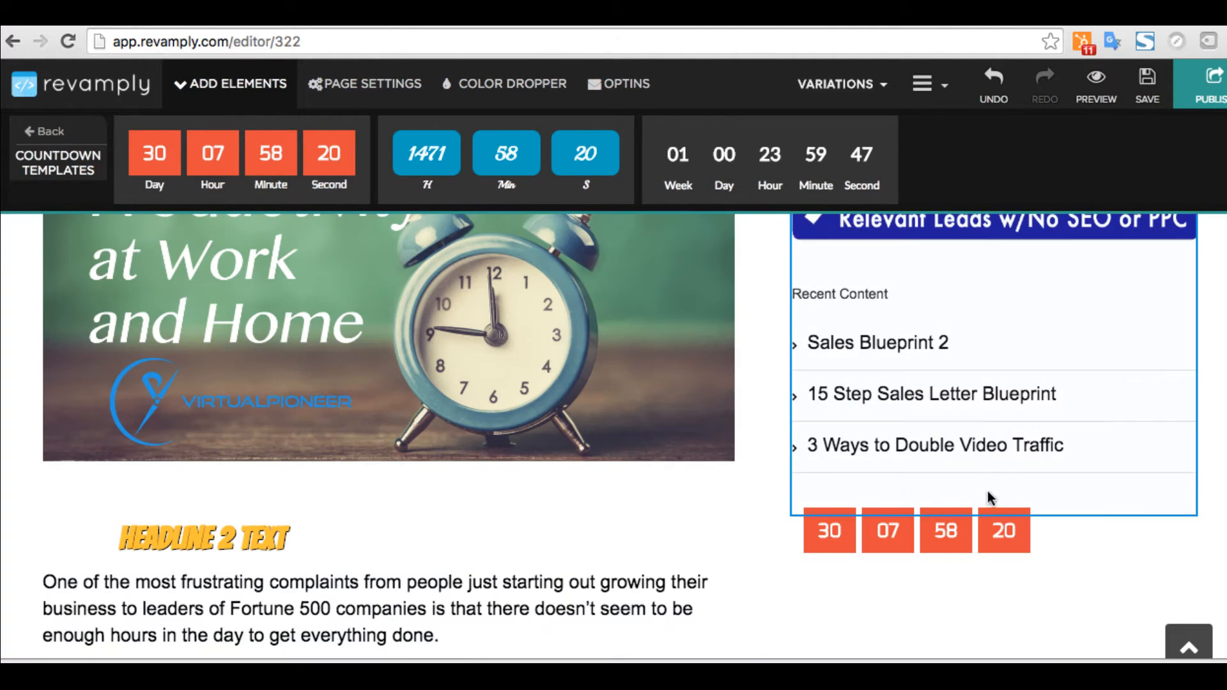
# Enlarge the countdown timer so its boxes span most of the sidebar's width, and close its settings
pyautogui.click(1003, 517)
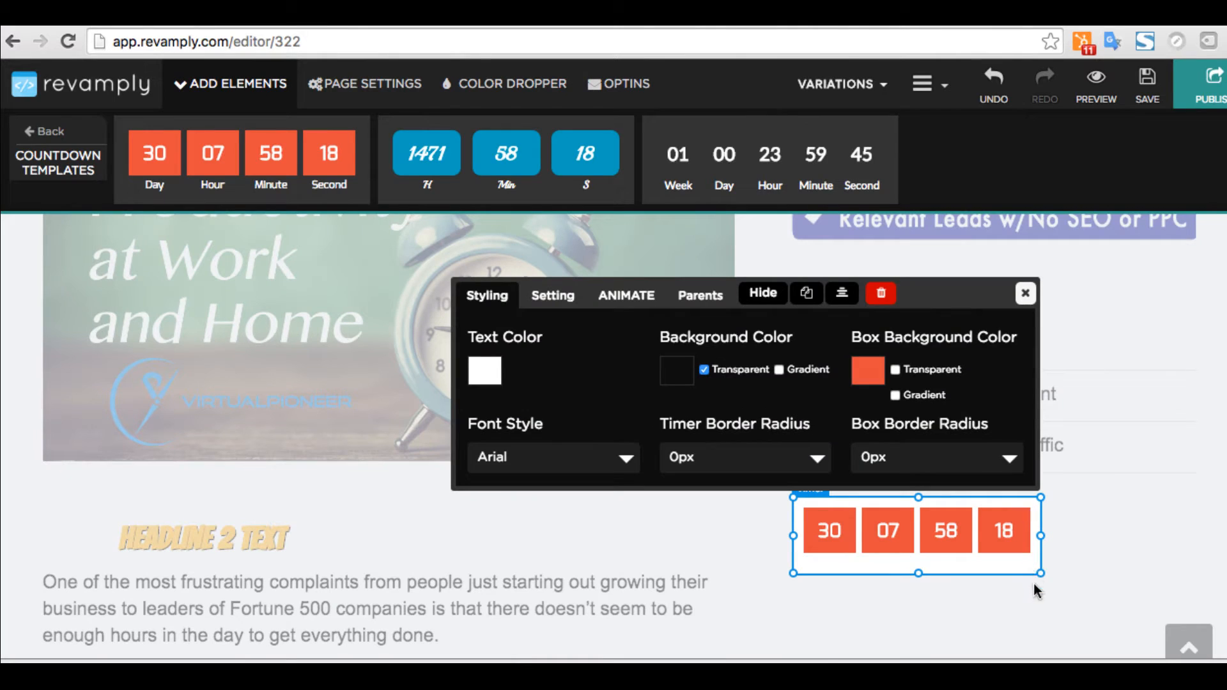
pyautogui.moveTo(1097, 616); pyautogui.dragTo(1121, 607)
pyautogui.click(754, 573)
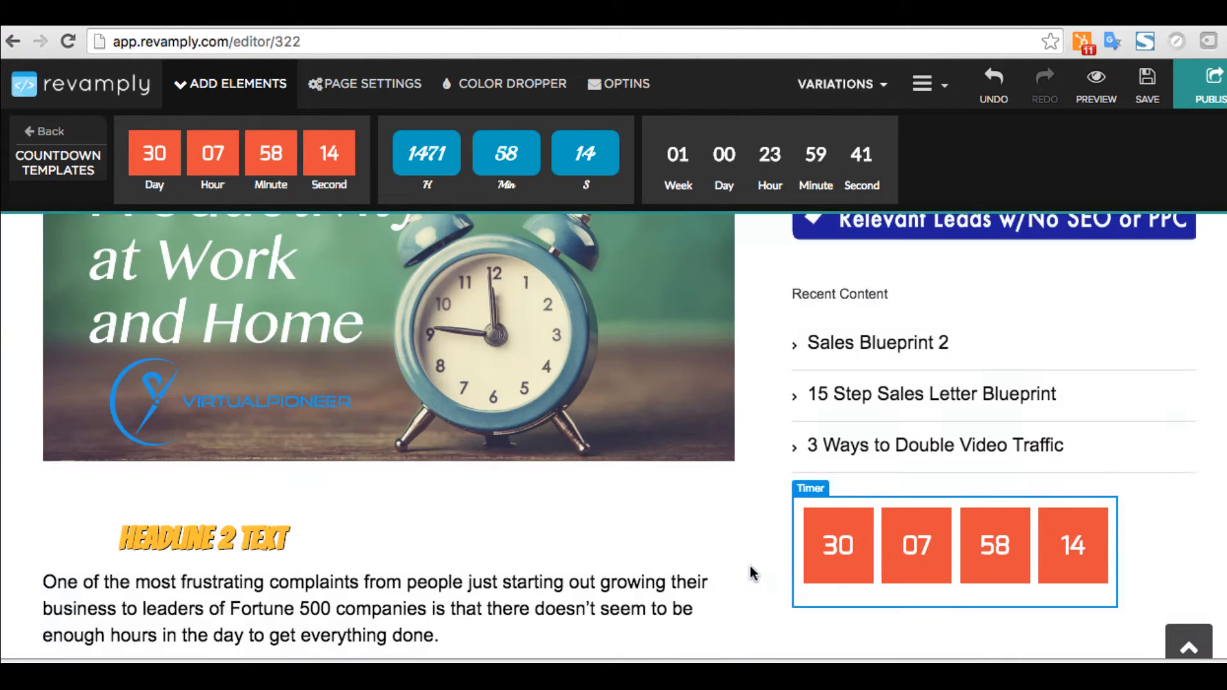
# Examine the available optin form types, including the sticky form positions and the popup templates
pyautogui.click(54, 130)
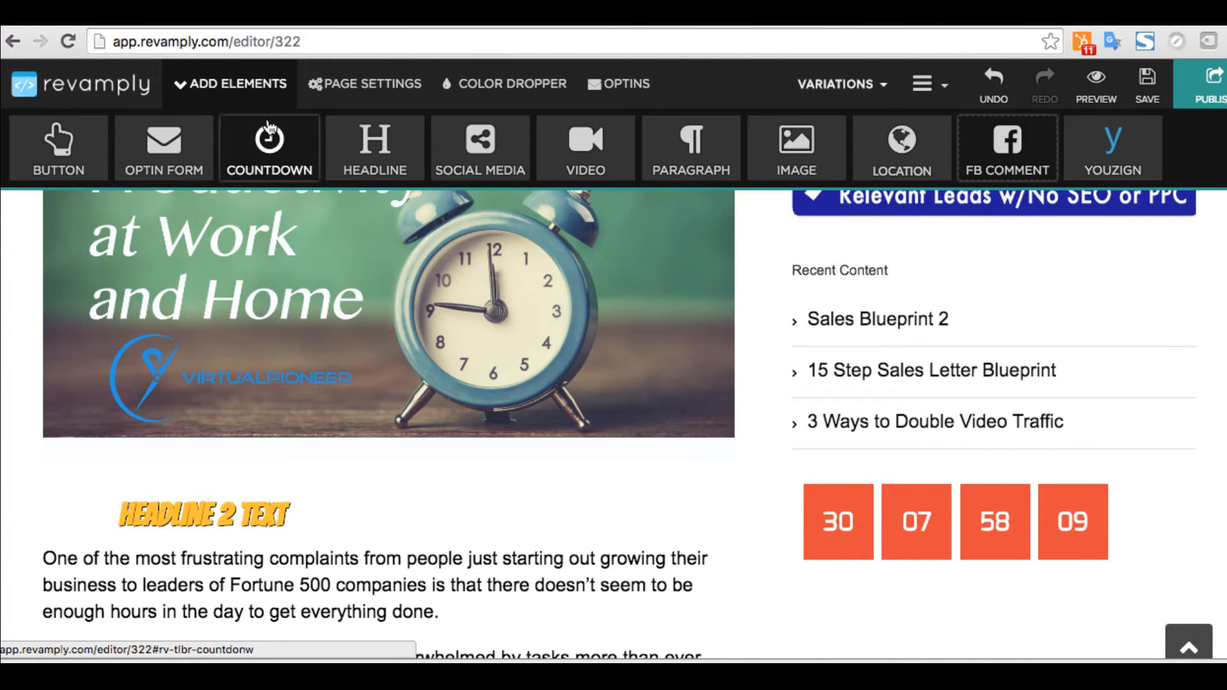
pyautogui.scroll(-3, 378, 358)
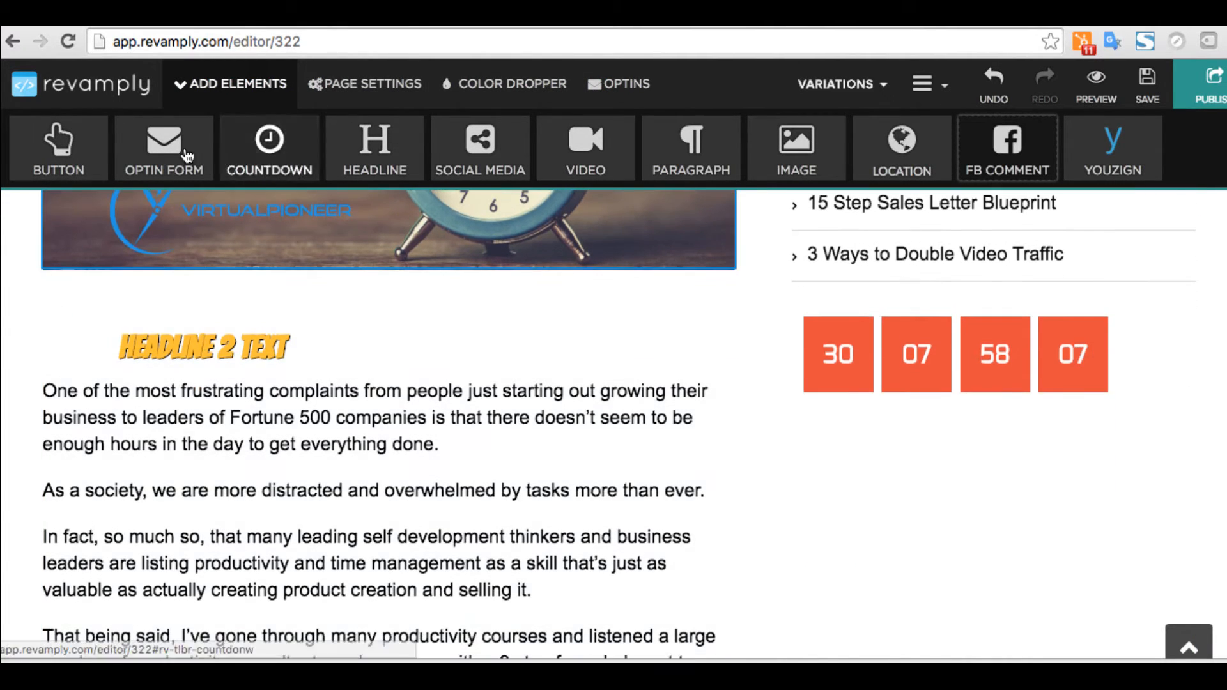
pyautogui.click(169, 153)
pyautogui.scroll(7, 912, 356)
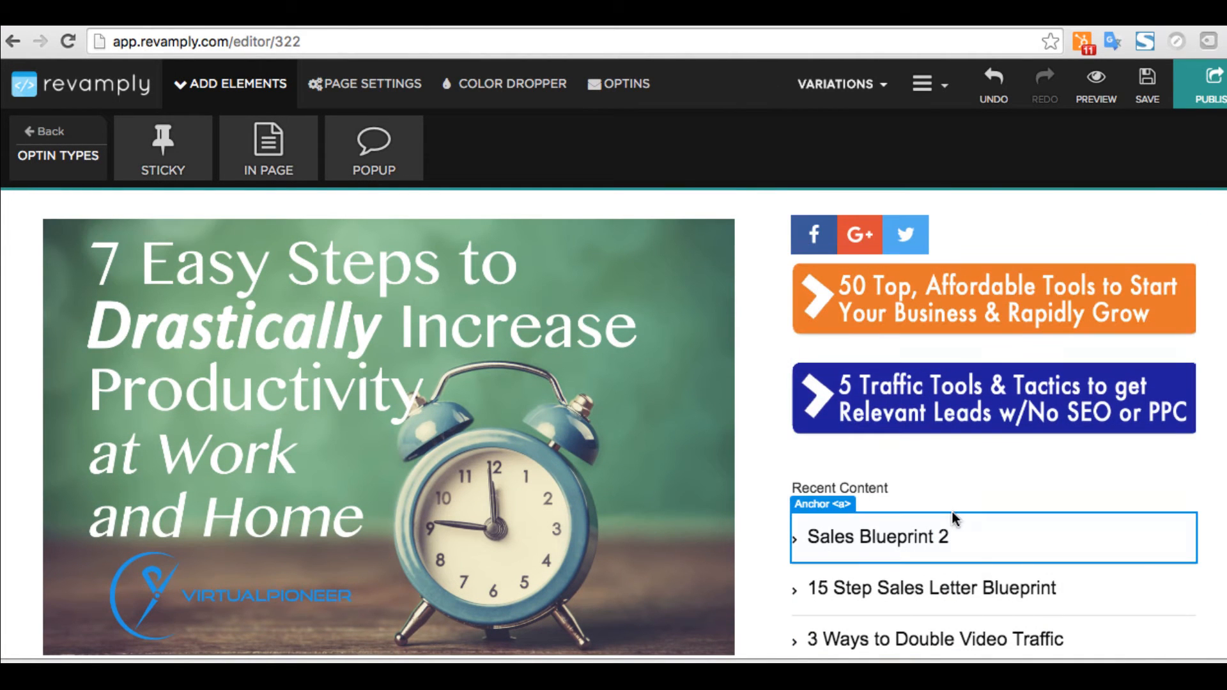
pyautogui.scroll(-7, 625, 611)
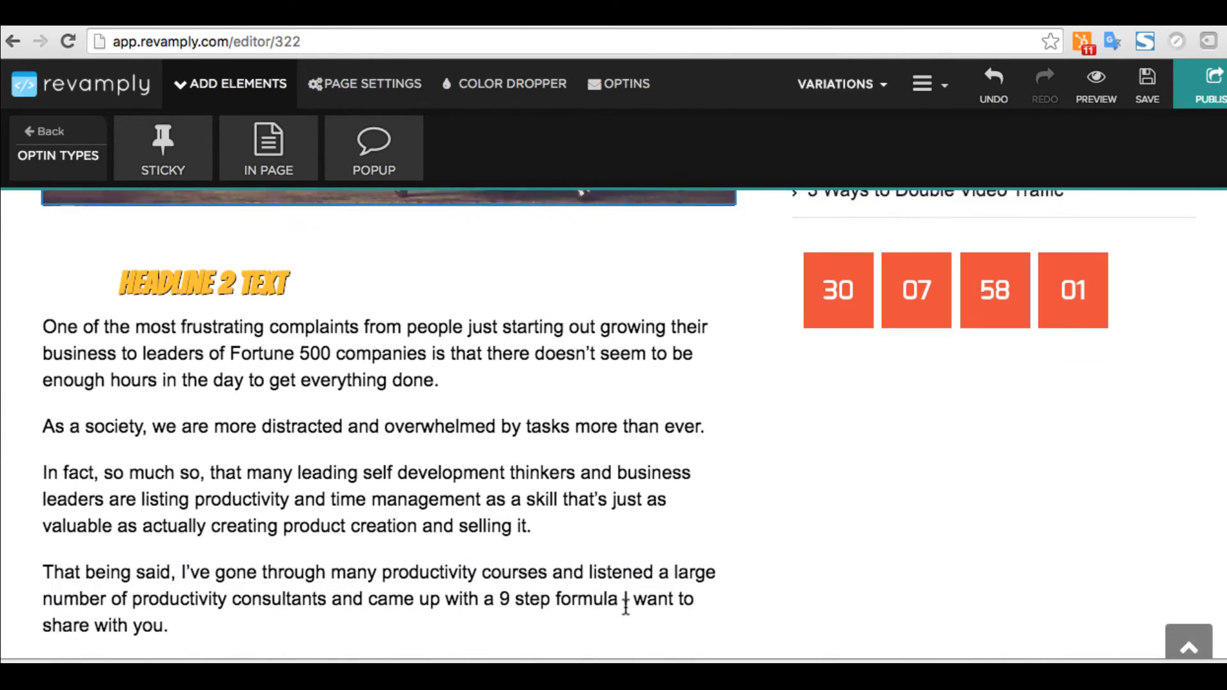
pyautogui.scroll(1, 625, 607)
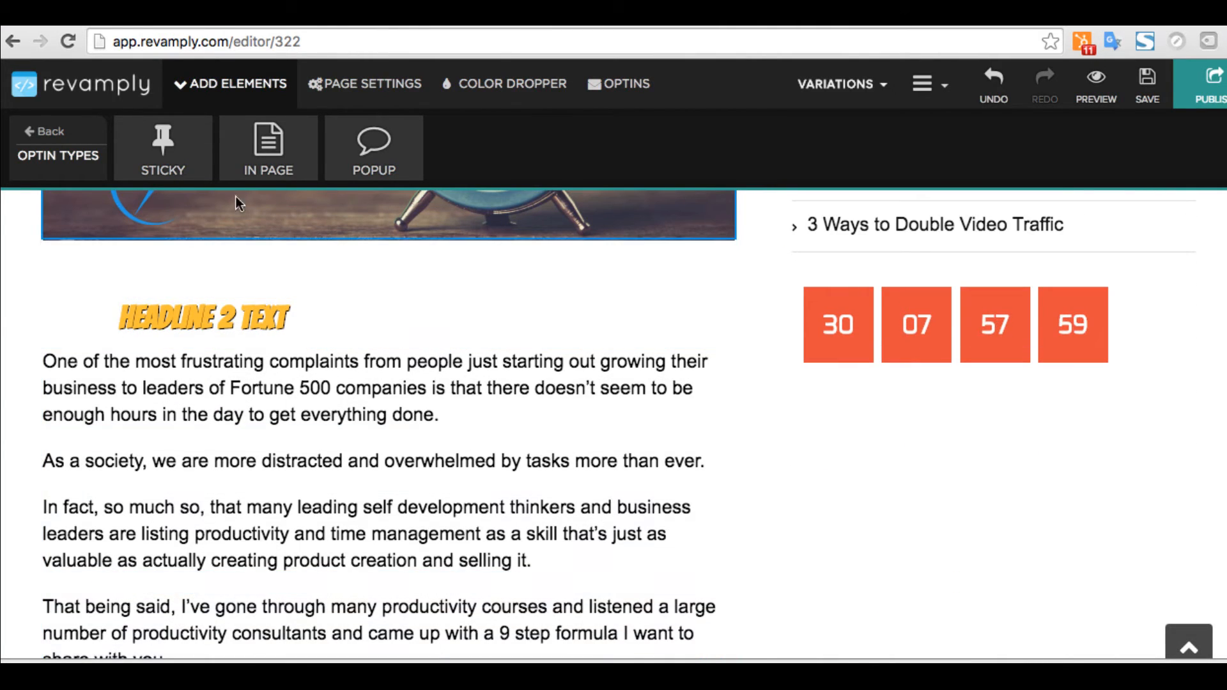
pyautogui.click(155, 156)
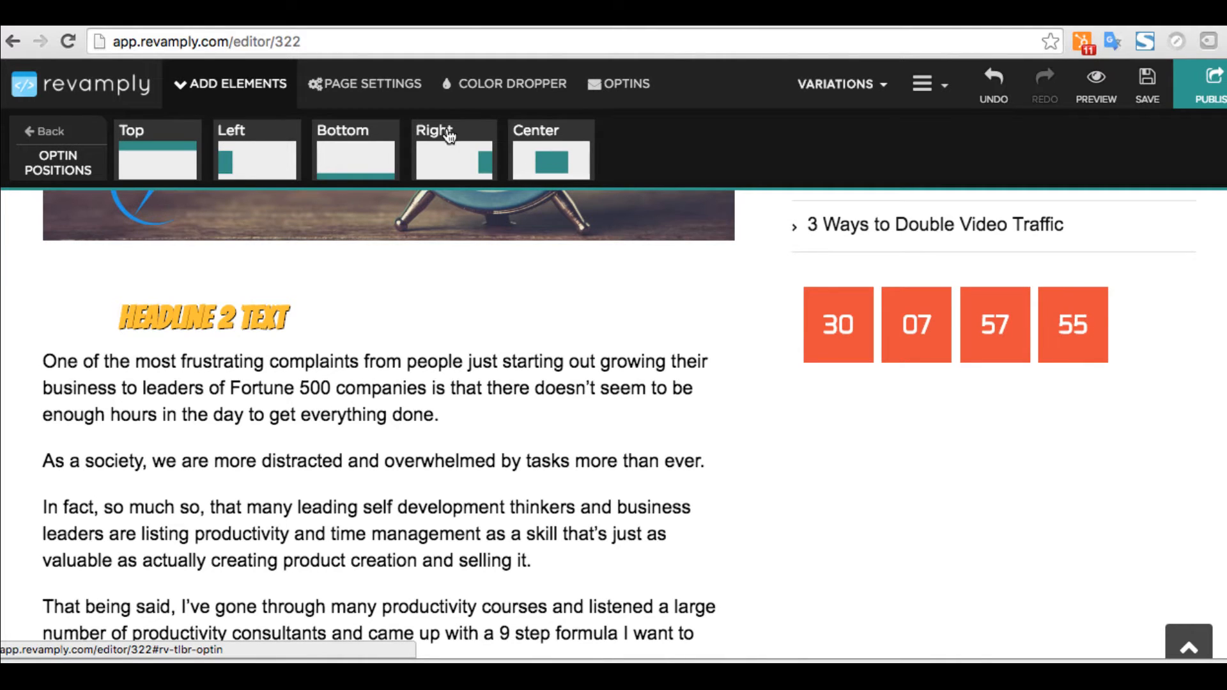
pyautogui.click(54, 133)
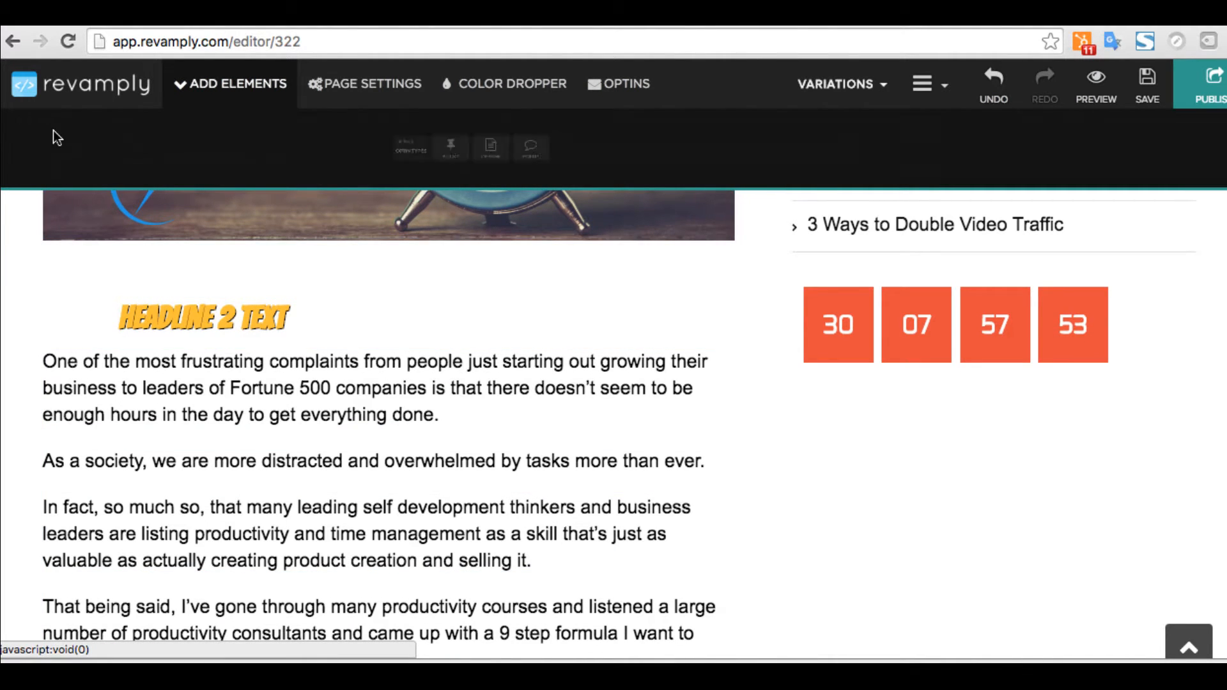
pyautogui.click(371, 163)
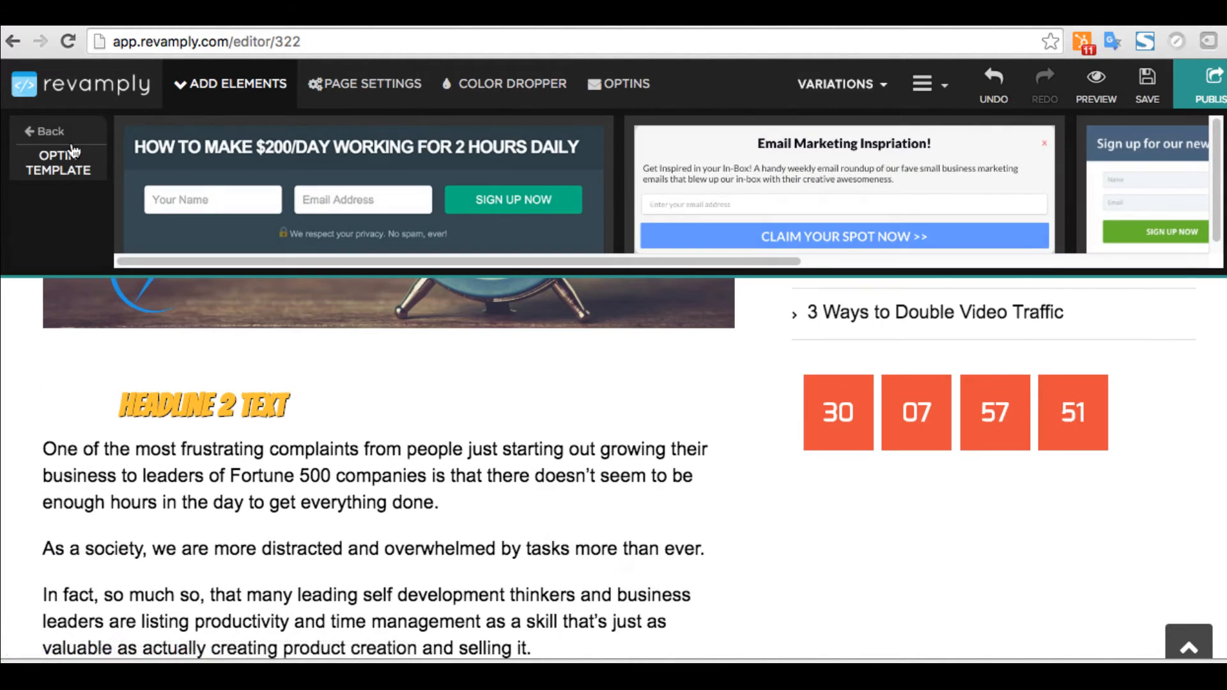
pyautogui.click(56, 134)
# Place the in-page "How to Make $100/Day" optin form in the sidebar below the countdown timer and widen it slightly
pyautogui.click(273, 153)
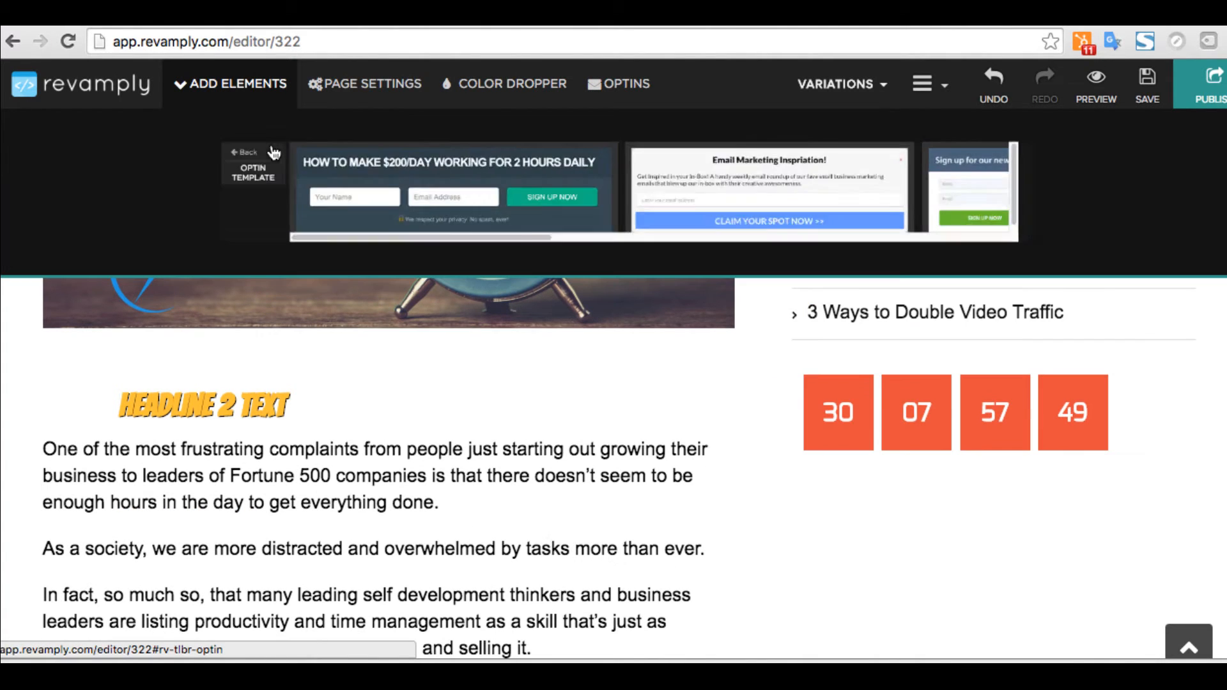
pyautogui.moveTo(455, 262); pyautogui.dragTo(741, 263)
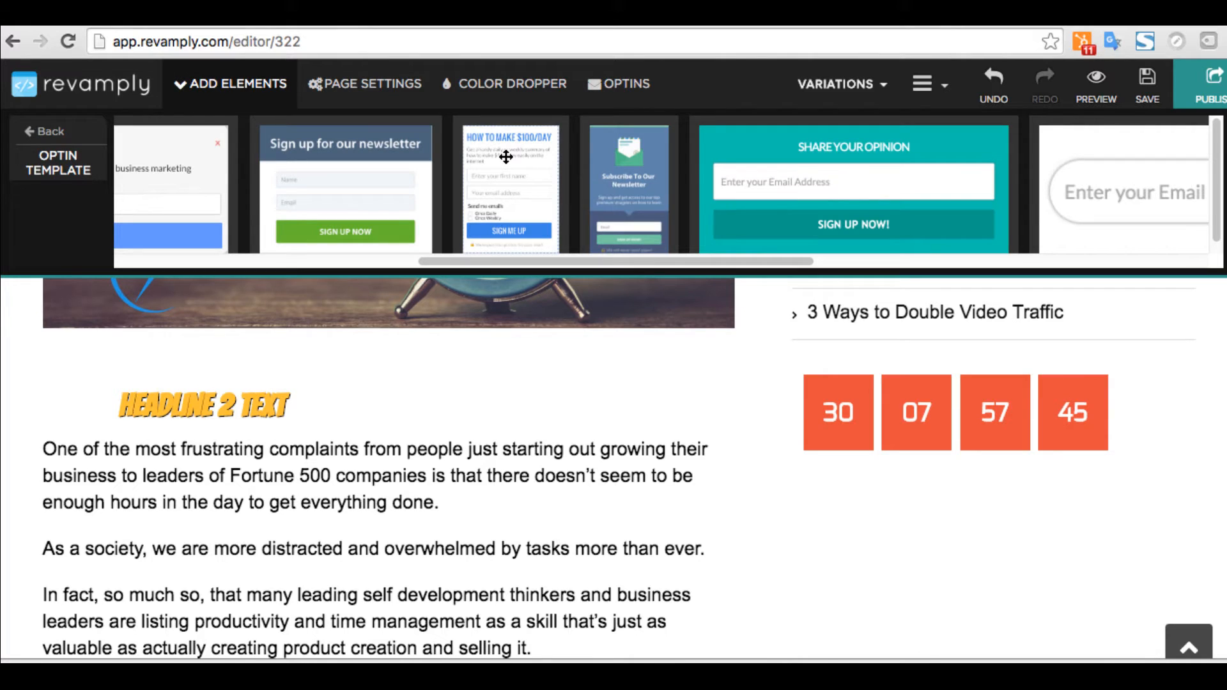
pyautogui.moveTo(483, 157); pyautogui.dragTo(858, 335)
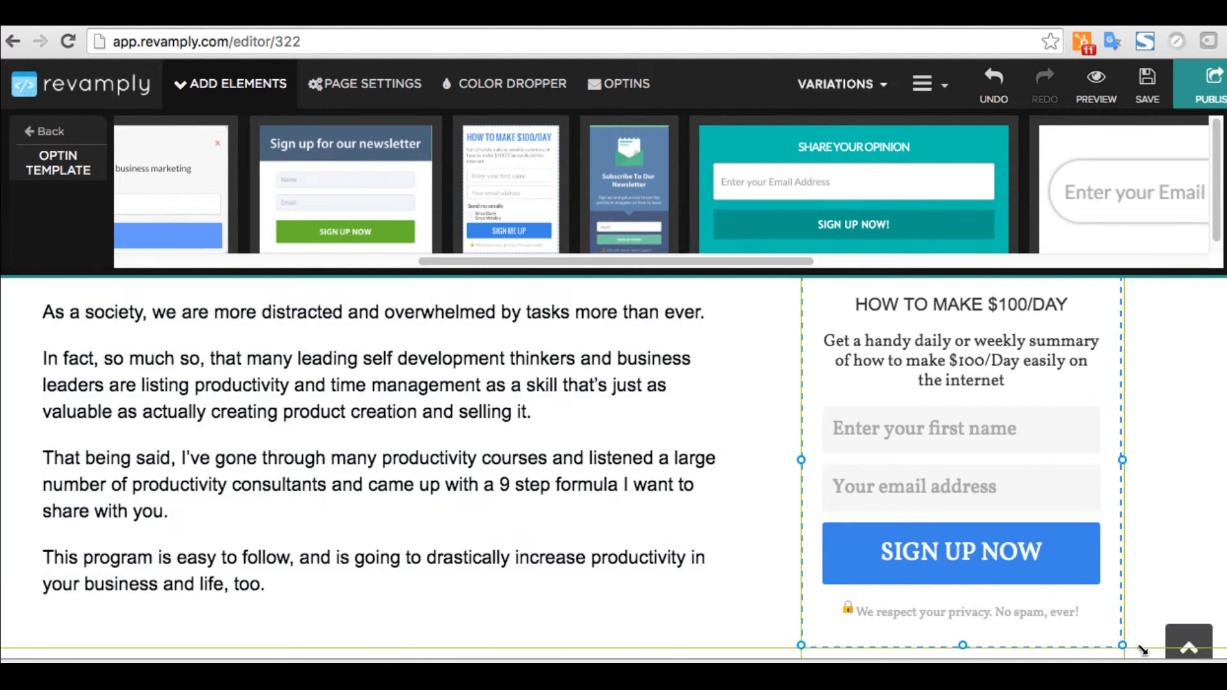
pyautogui.moveTo(1123, 643); pyautogui.dragTo(1143, 653)
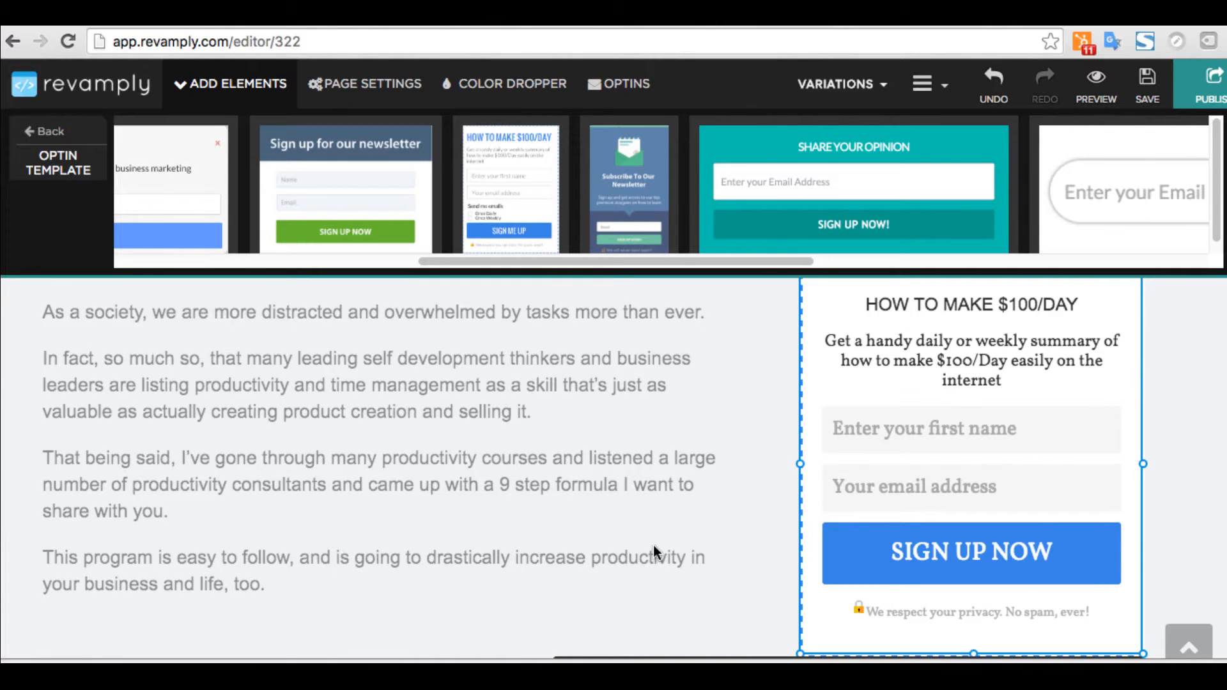
pyautogui.scroll(10, 539, 484)
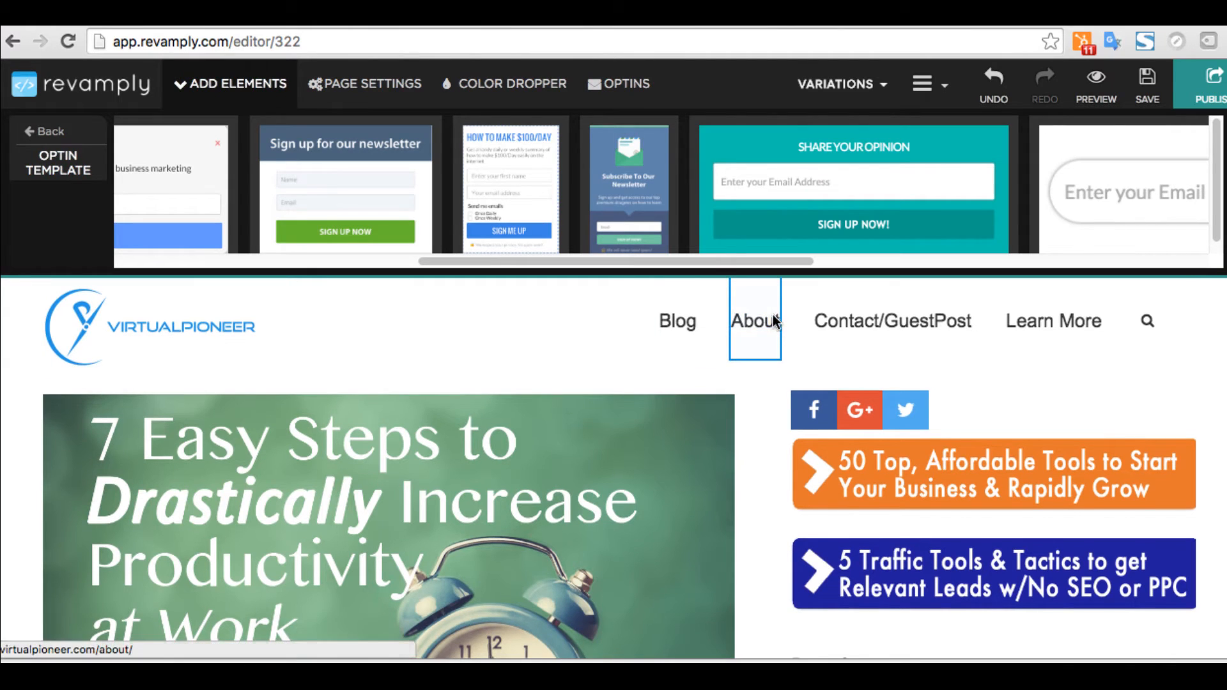
# Delete the Blog and Learn More links from the header navigation menu
pyautogui.click(681, 316)
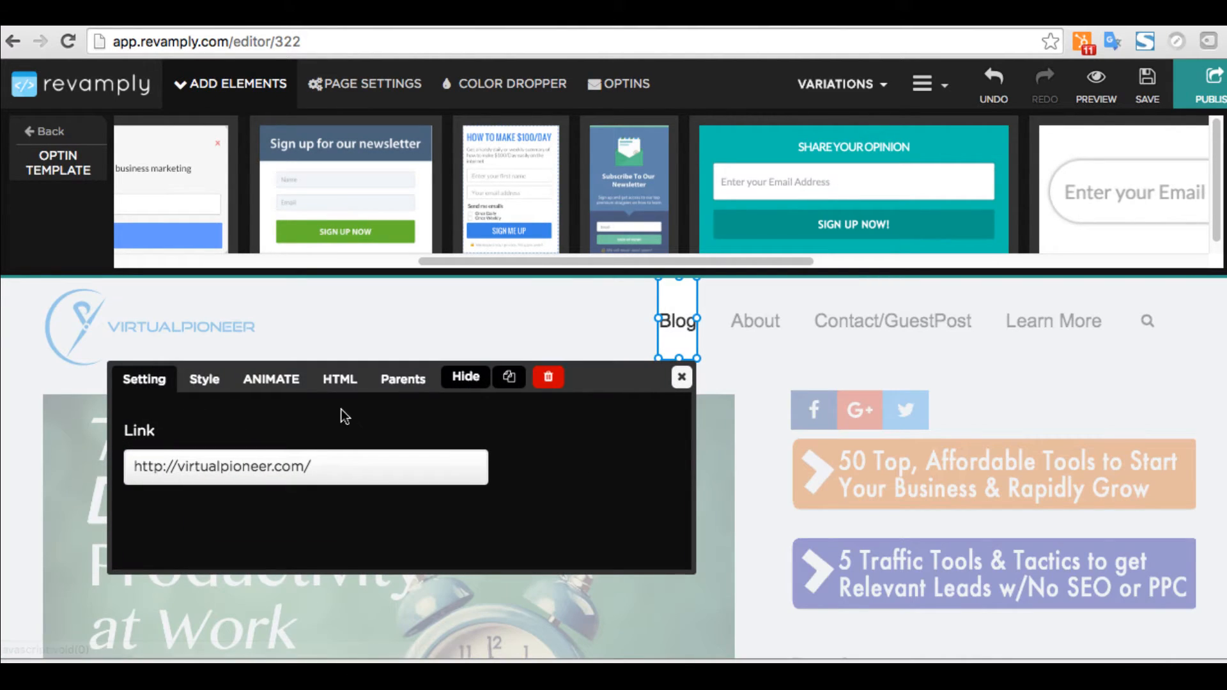
pyautogui.click(548, 377)
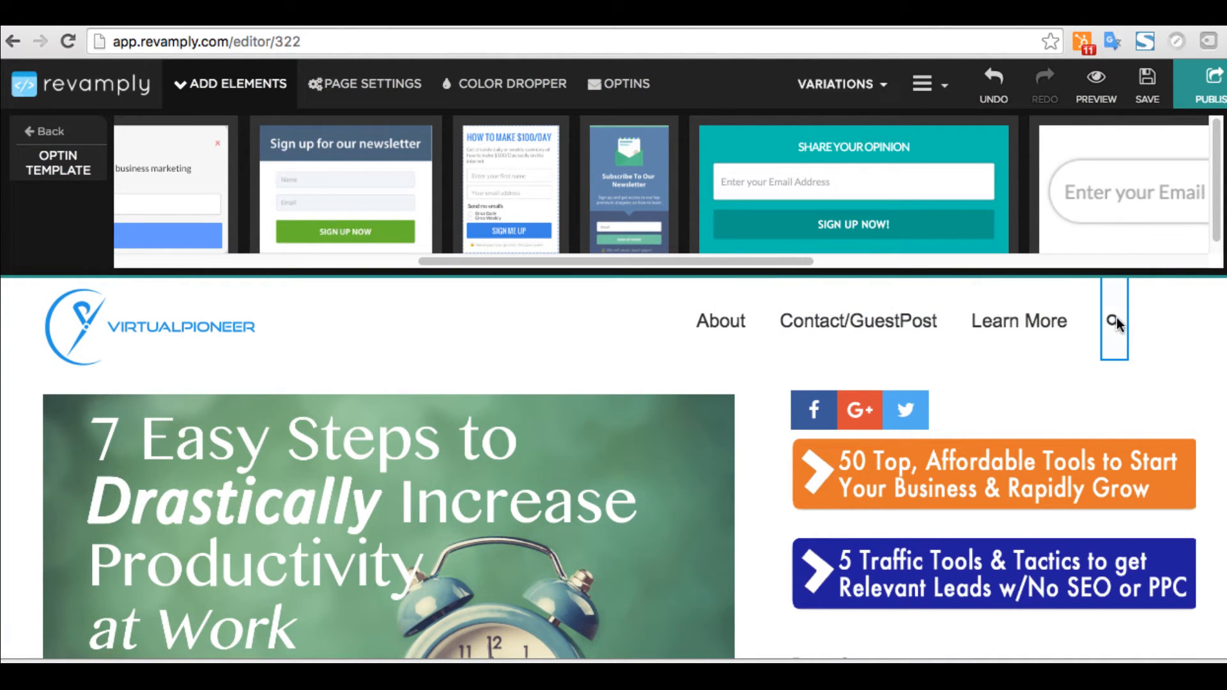
pyautogui.click(1015, 316)
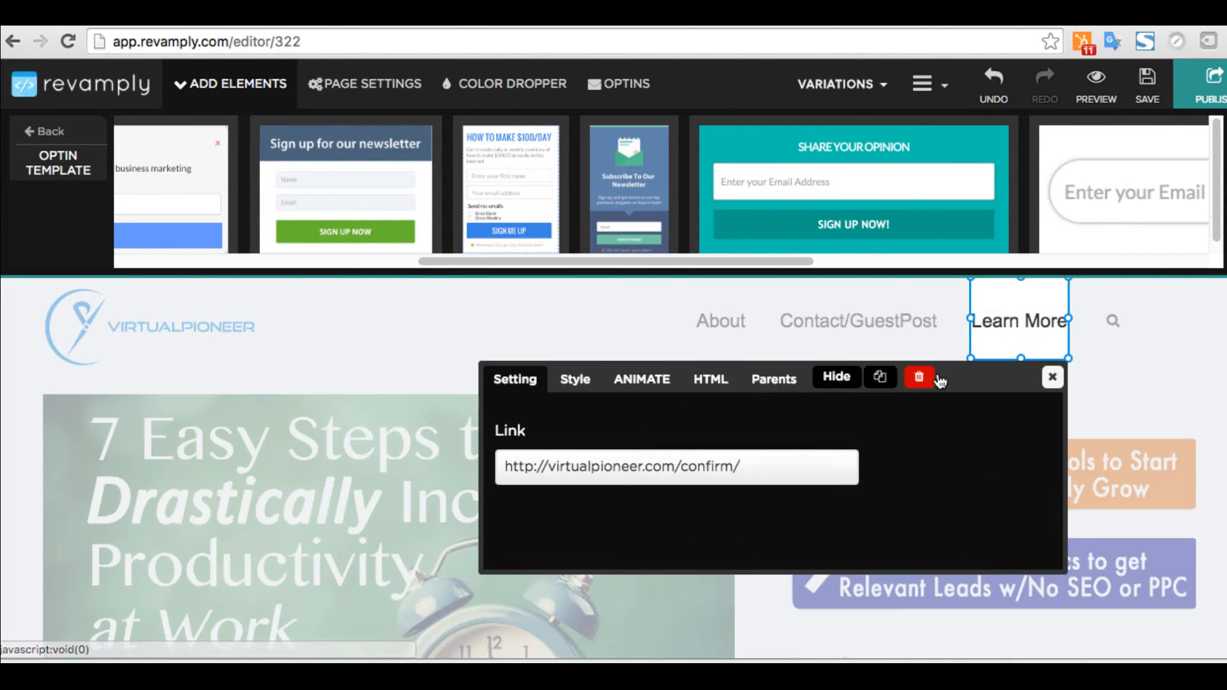
pyautogui.click(918, 378)
# View the animation options of the "7 Easy Steps" alarm clock image and close its settings
pyautogui.scroll(-3, 578, 451)
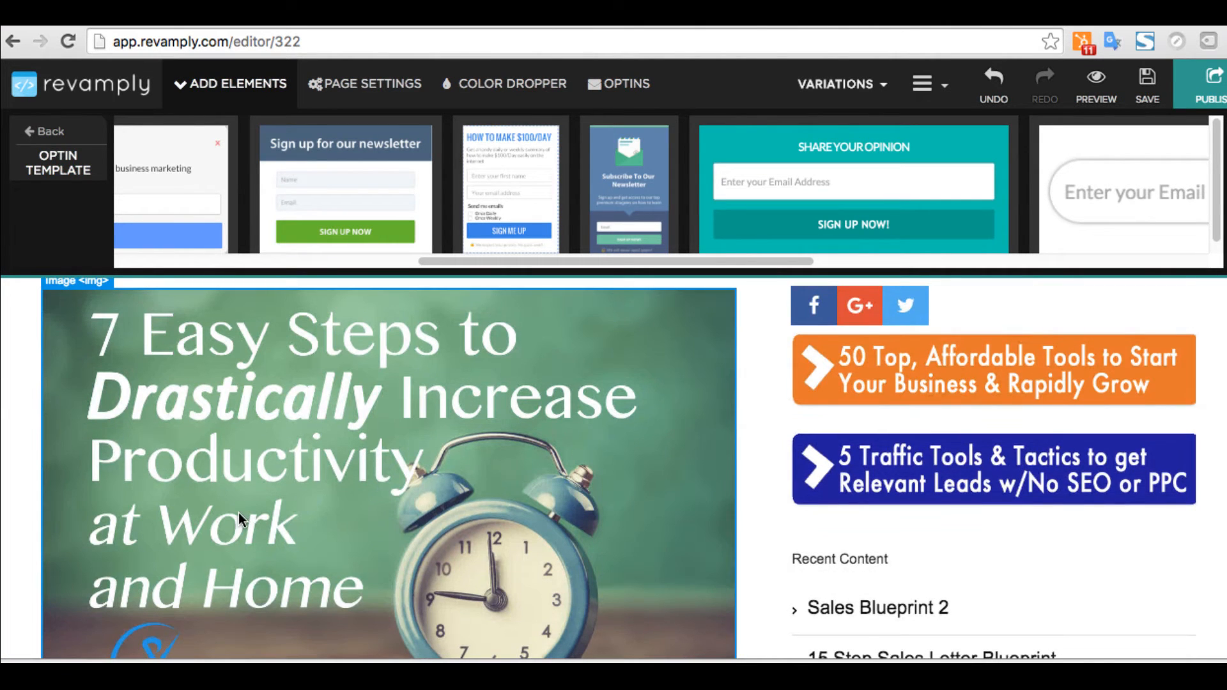
pyautogui.click(50, 131)
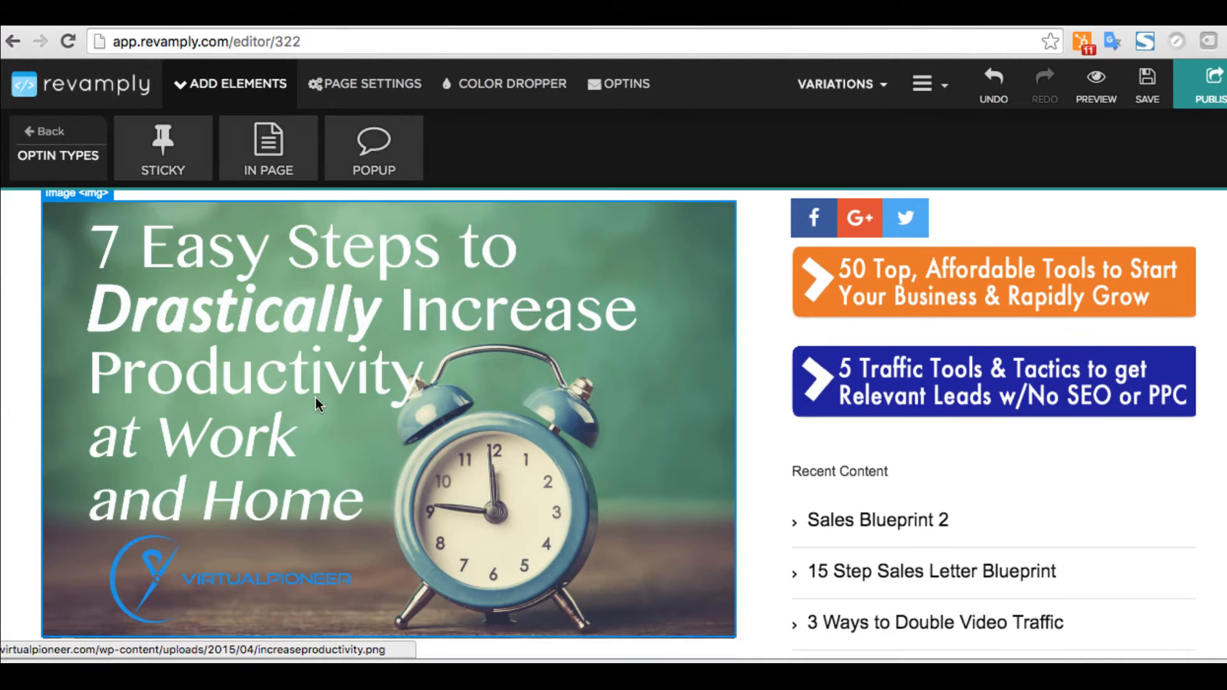
pyautogui.scroll(-6, 267, 536)
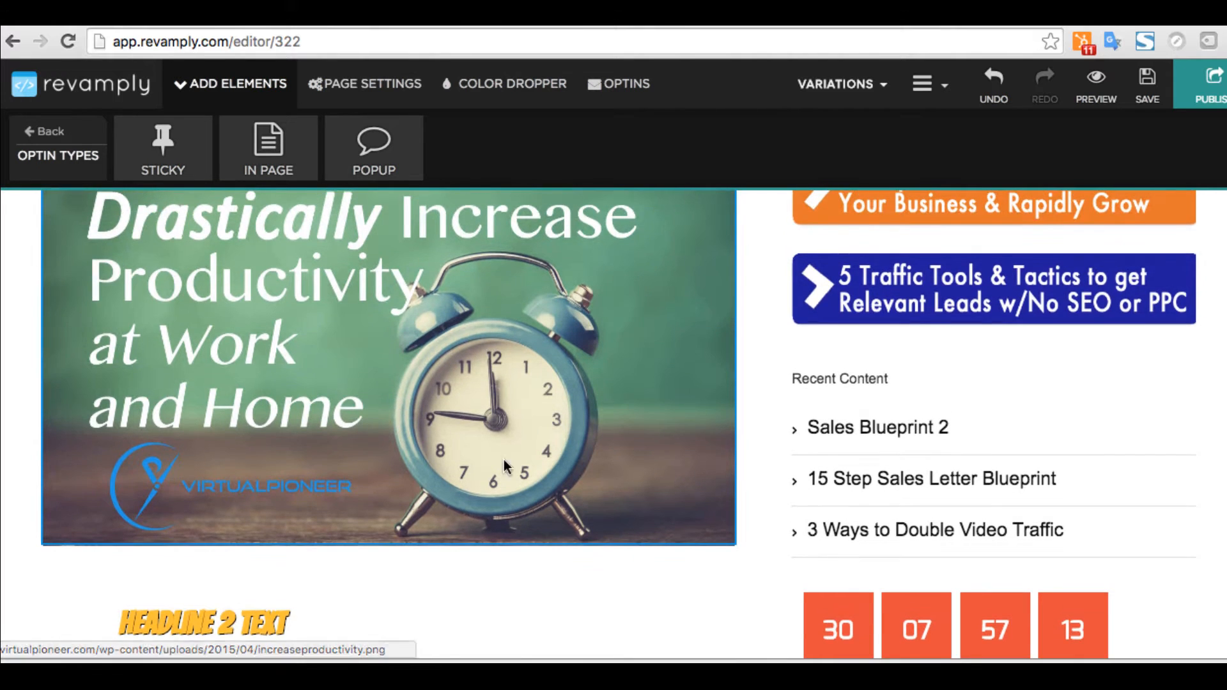
pyautogui.scroll(3, 545, 467)
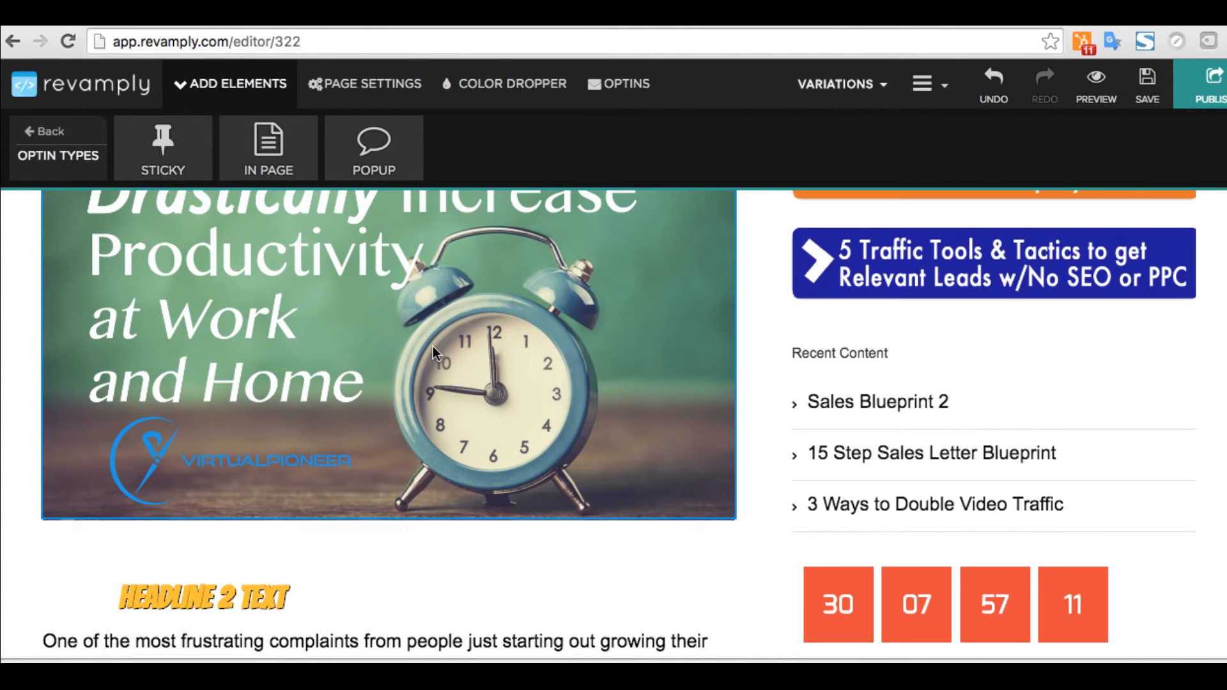
pyautogui.click(434, 354)
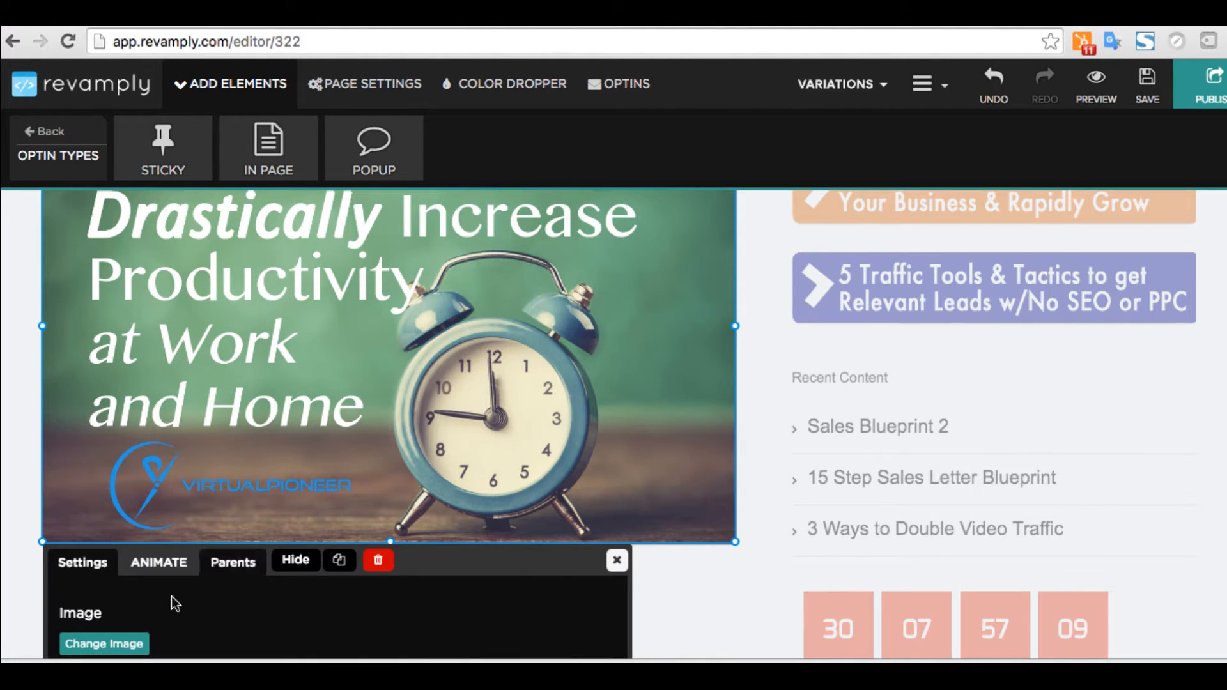
pyautogui.click(161, 562)
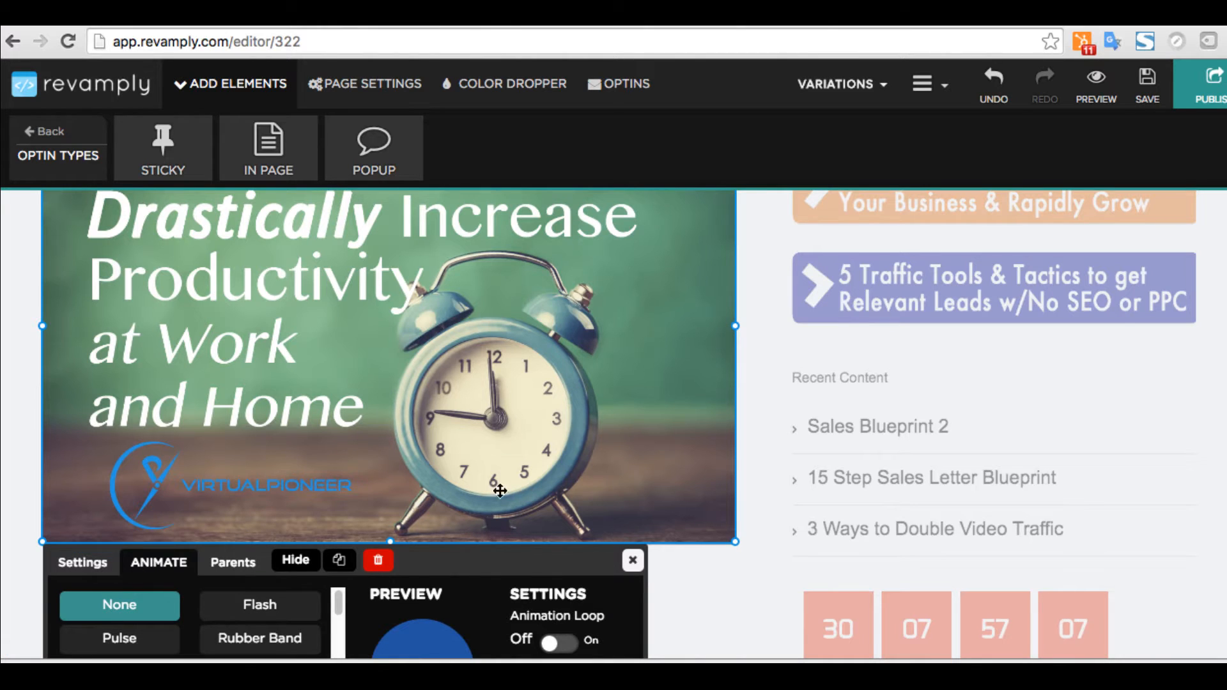
pyautogui.click(632, 563)
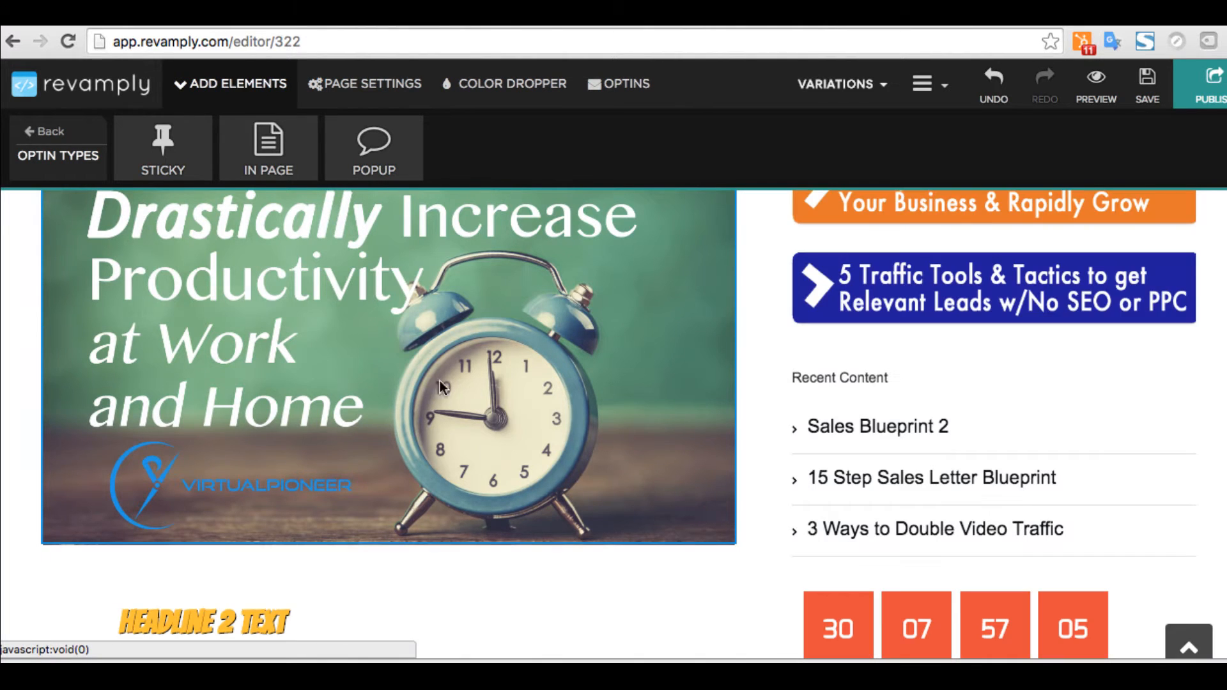
# Examine the available video templates and return to the list of addable elements
pyautogui.click(39, 131)
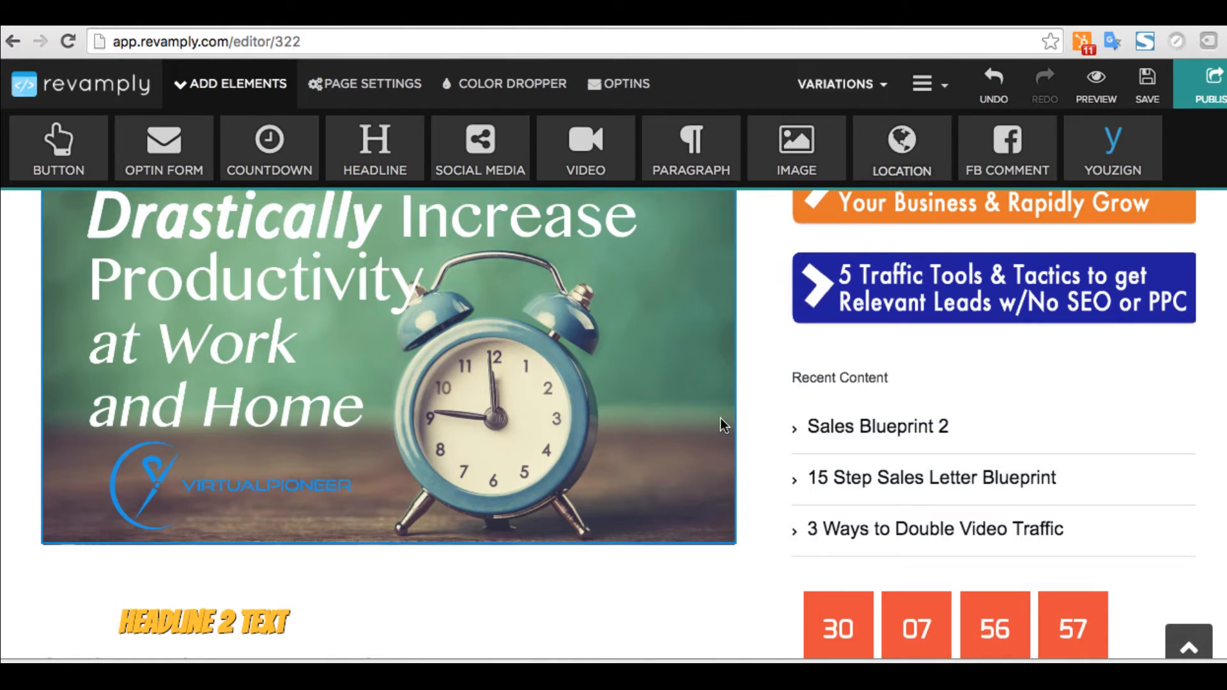
pyautogui.scroll(3, 723, 425)
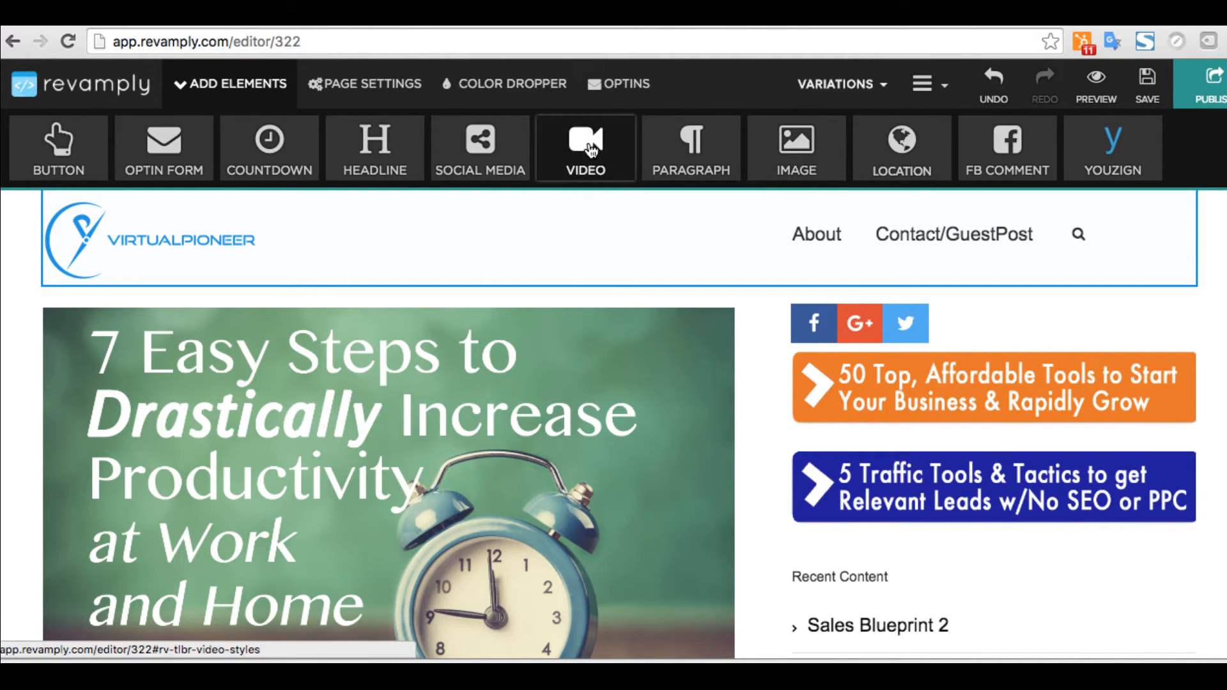
pyautogui.moveTo(591, 148); pyautogui.dragTo(724, 405)
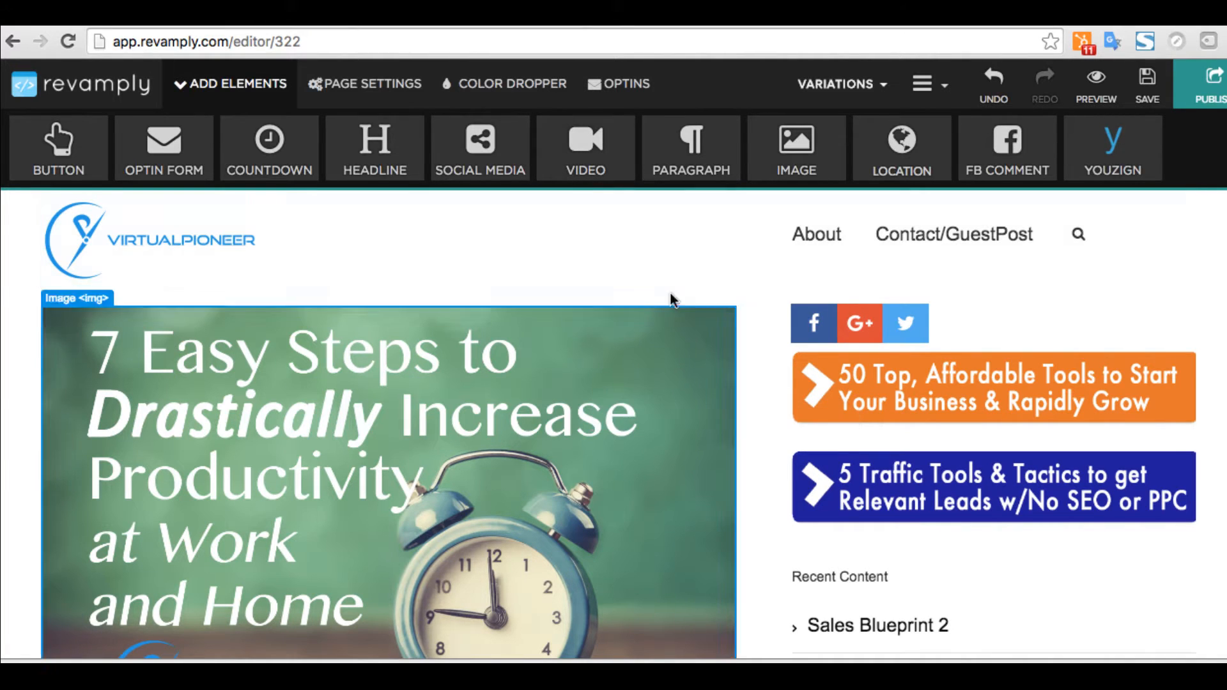
pyautogui.click(598, 145)
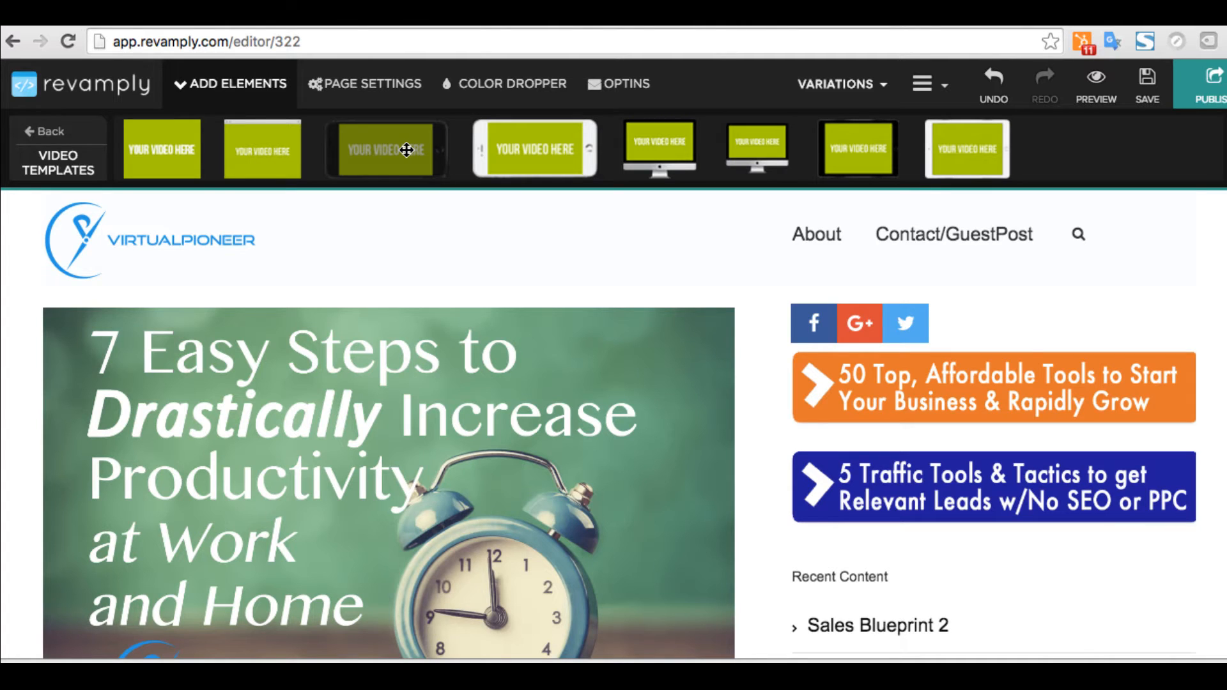
pyautogui.click(48, 131)
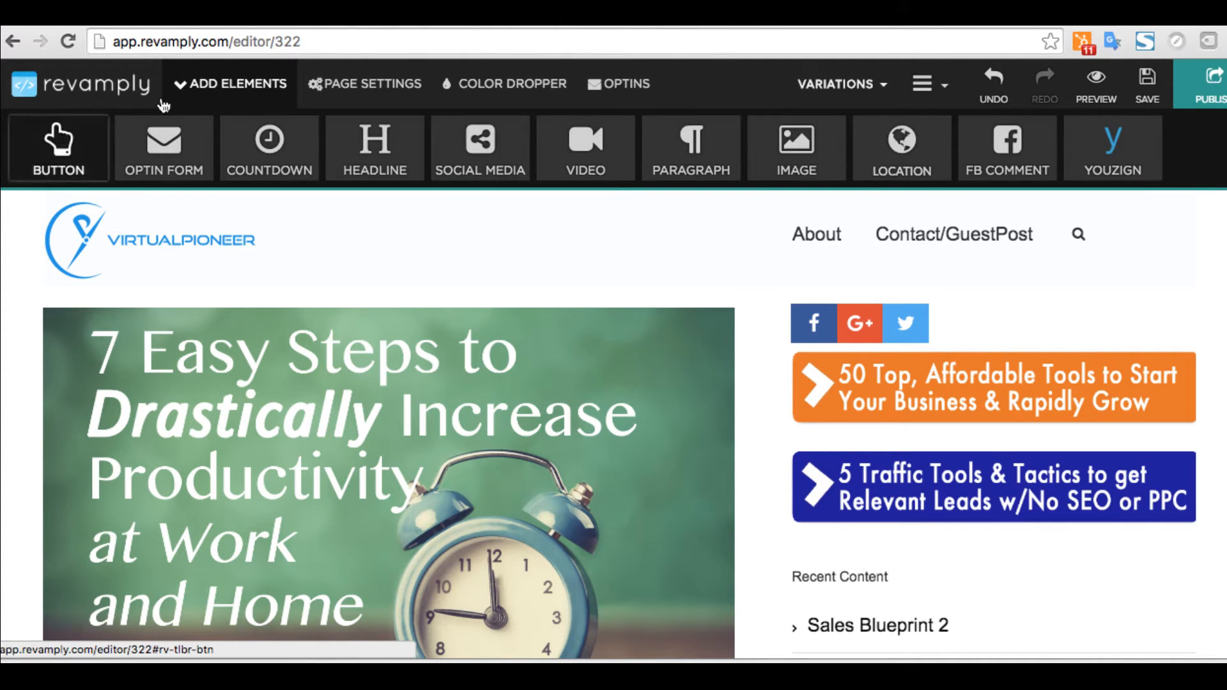
# Look through the page settings, including the custom CSS and Facebook pixel code fields
pyautogui.click(356, 88)
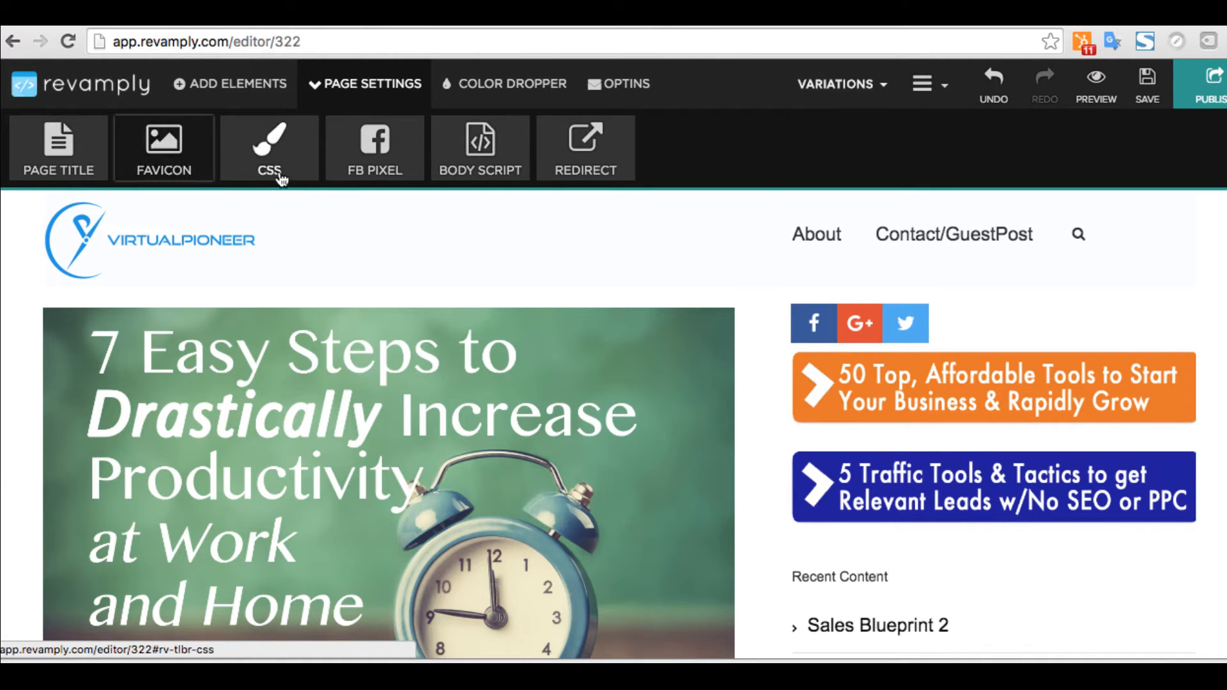
pyautogui.click(309, 171)
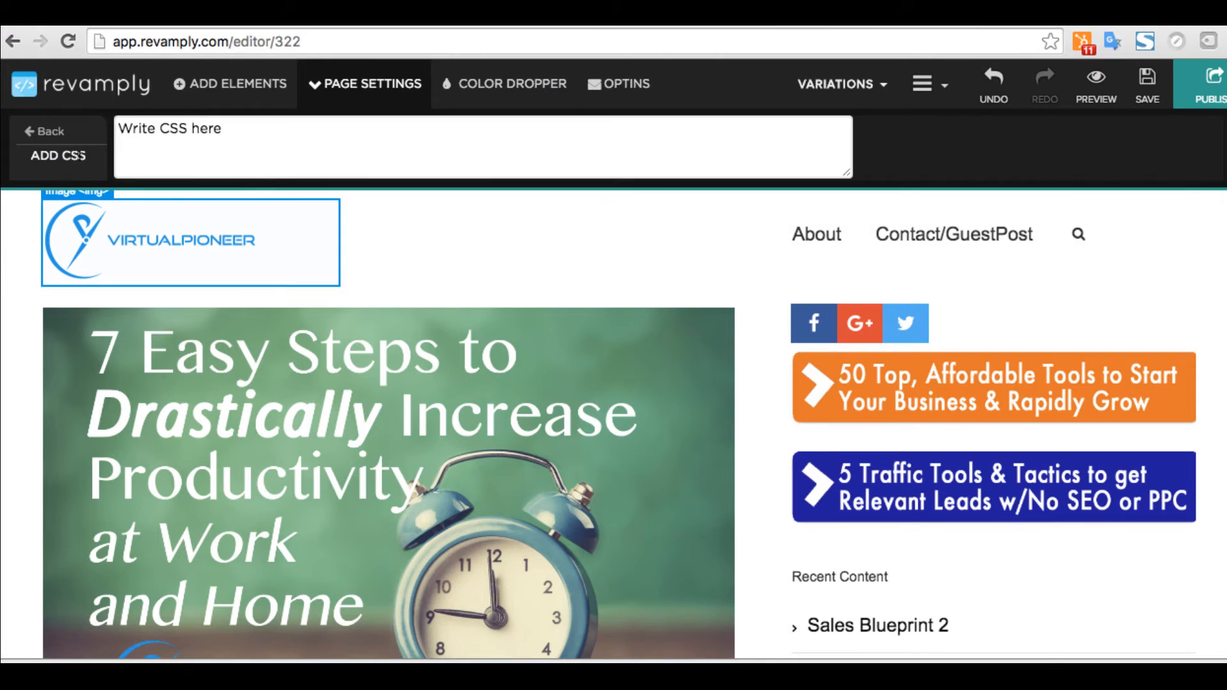
pyautogui.click(51, 132)
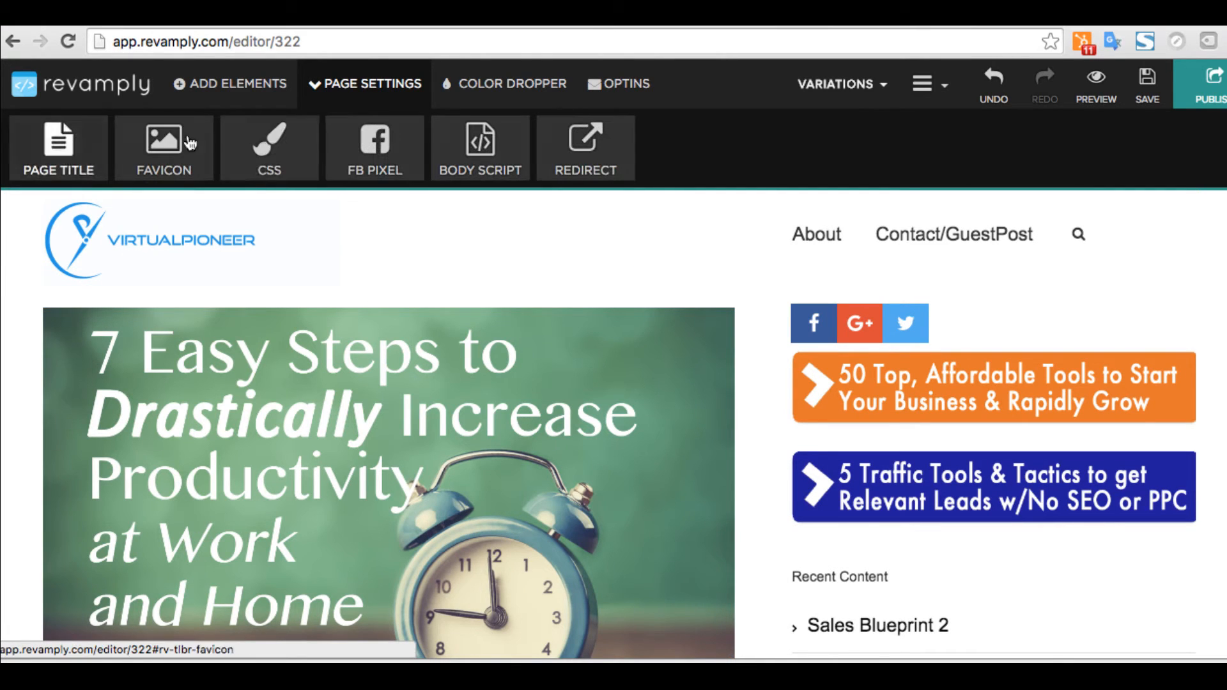
pyautogui.click(387, 160)
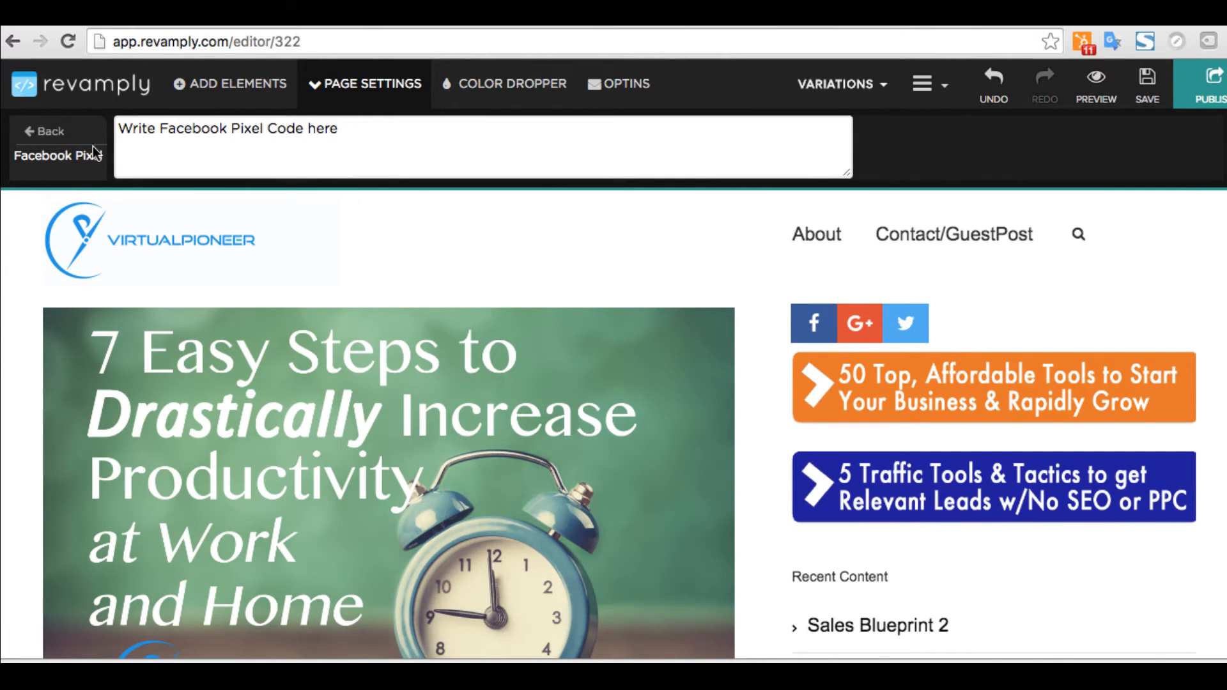
pyautogui.click(24, 139)
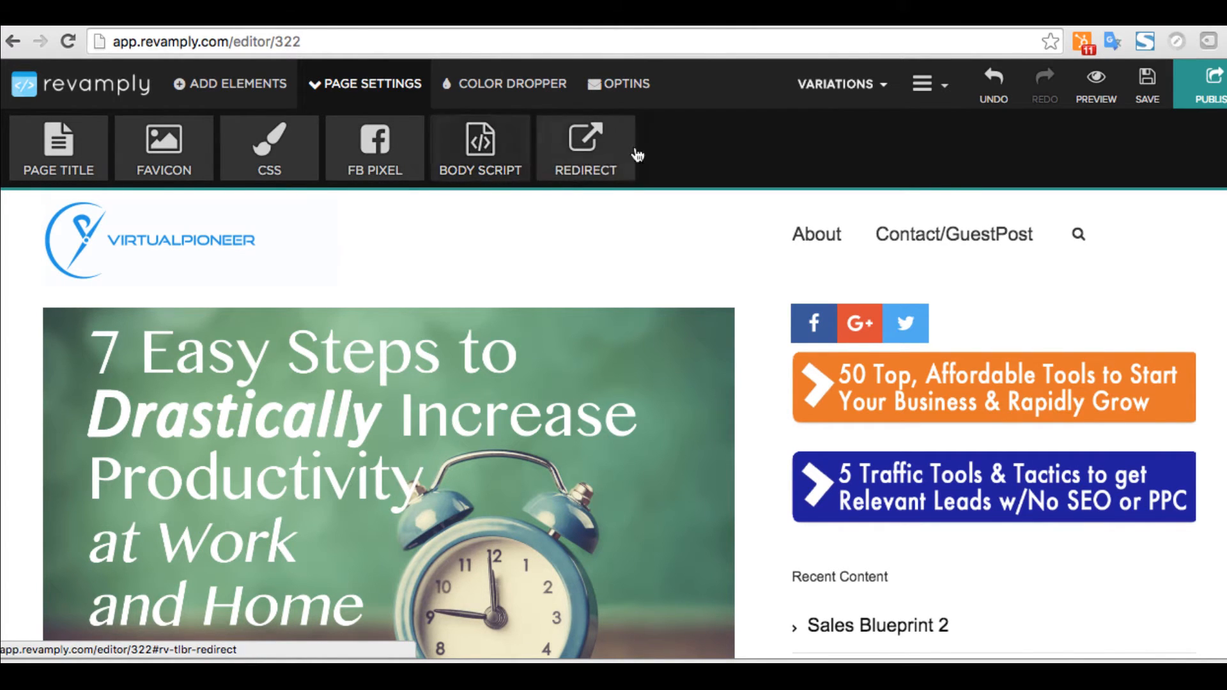
# Apply the coral palette color as the background of the article text block below the Headline 2 text
pyautogui.click(496, 89)
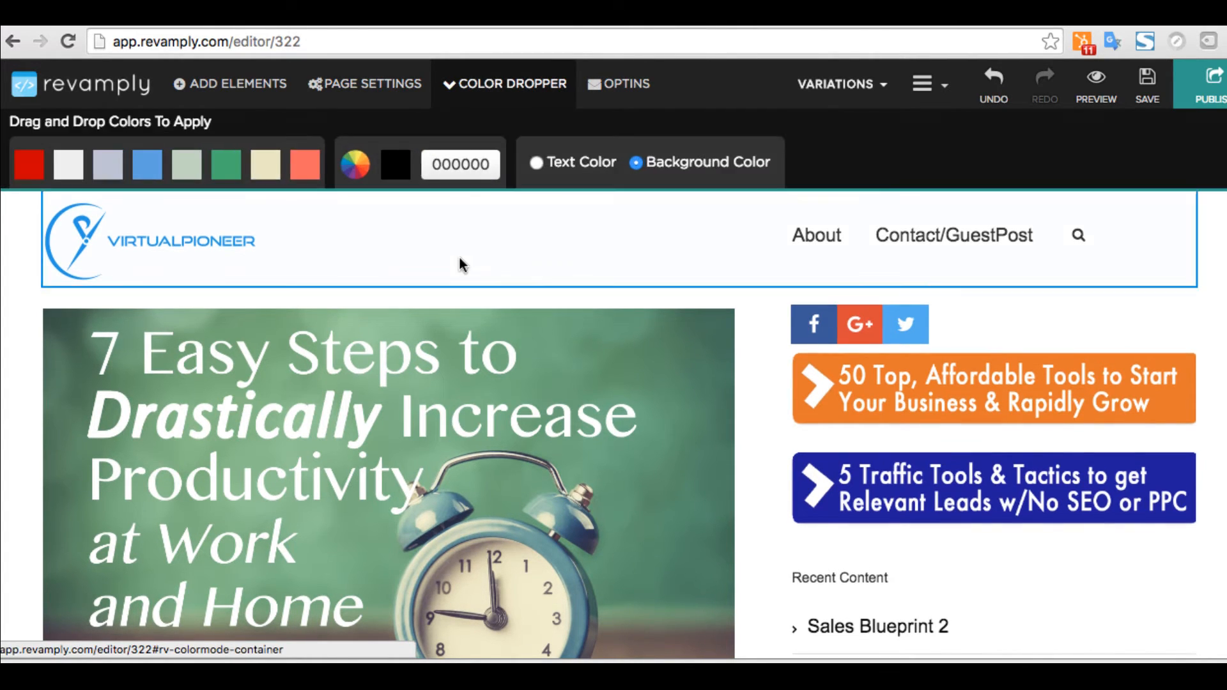
pyautogui.scroll(-9, 283, 331)
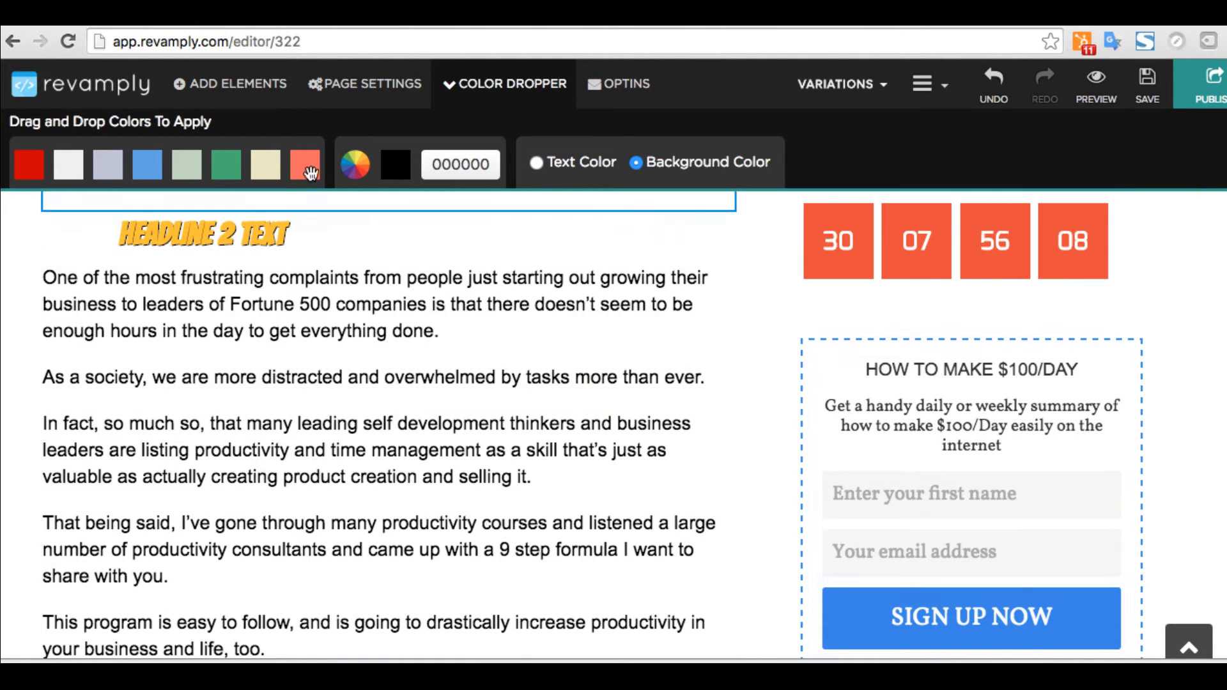
pyautogui.moveTo(315, 177); pyautogui.dragTo(262, 367)
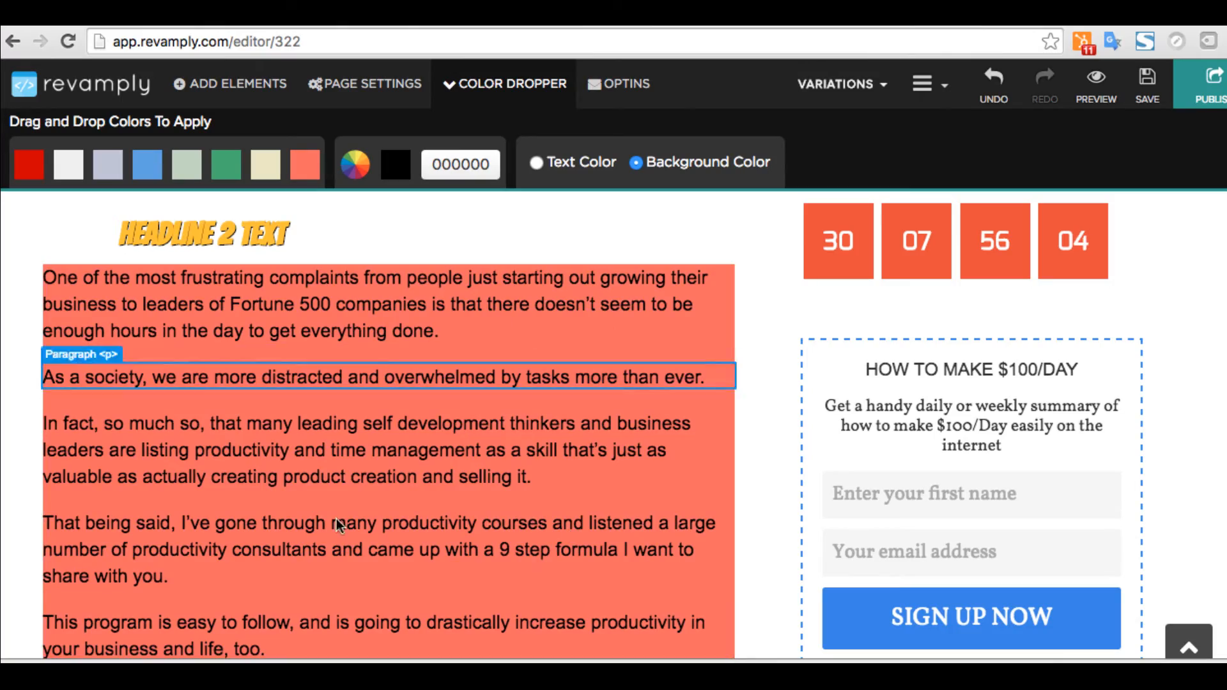
pyautogui.scroll(-4, 339, 553)
pyautogui.scroll(-10, 338, 553)
pyautogui.scroll(20, 339, 553)
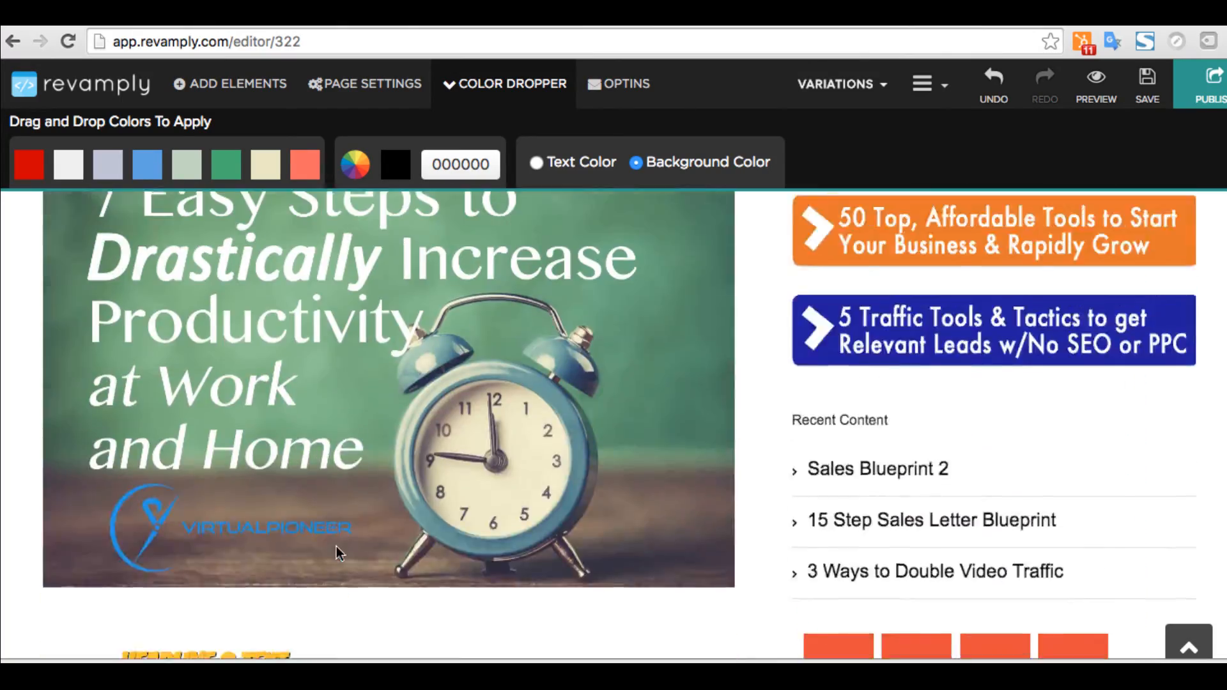
pyautogui.scroll(-10, 339, 553)
pyautogui.scroll(3, 337, 551)
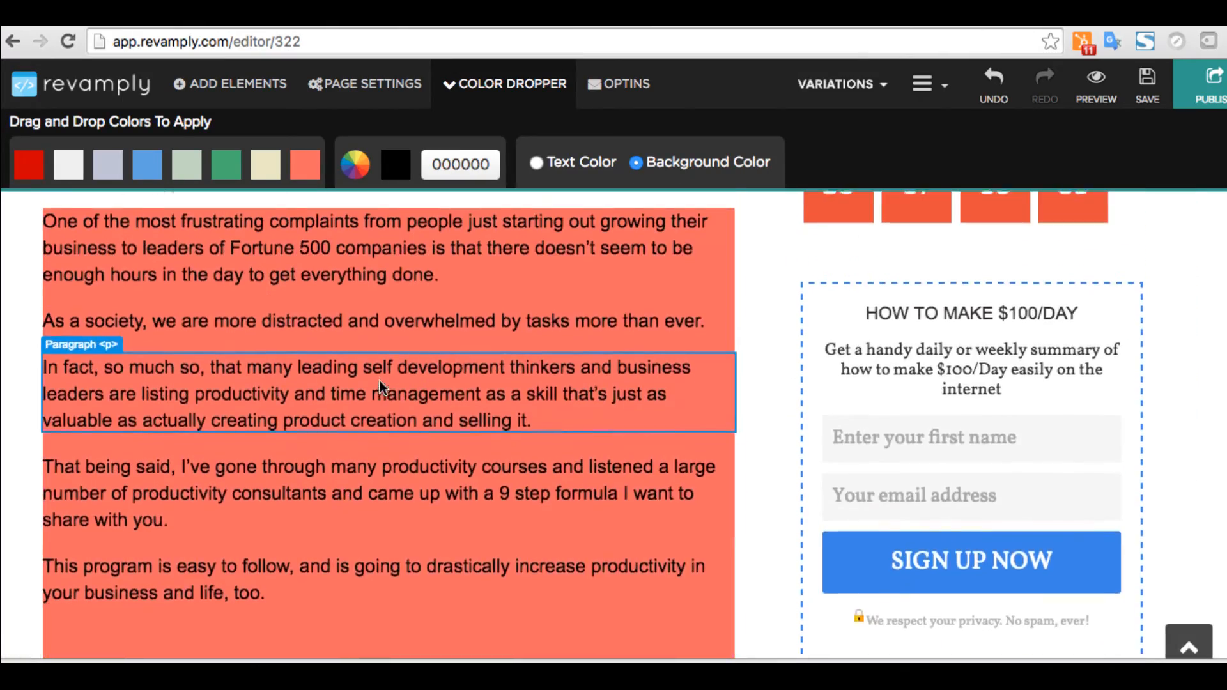
# View the custom color picker and apply the green palette color as the background of the sidebar block with the banners and Recent Content
pyautogui.click(358, 170)
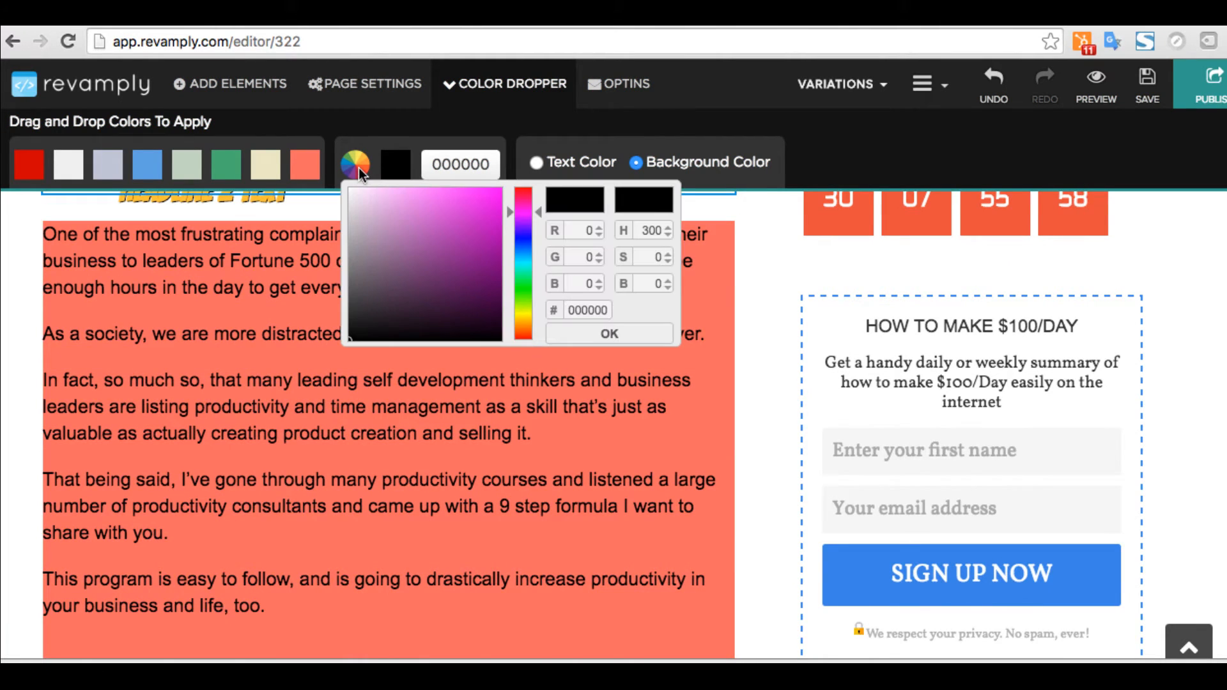
pyautogui.click(639, 333)
pyautogui.scroll(10, 394, 407)
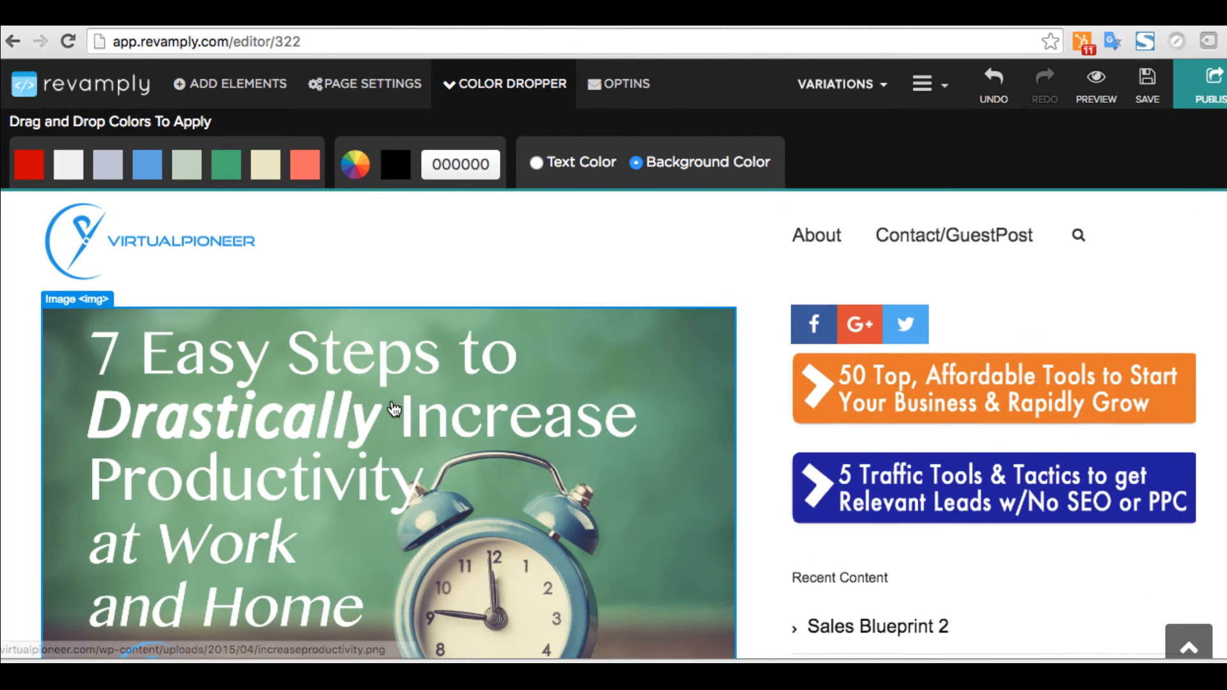
pyautogui.scroll(-8, 562, 384)
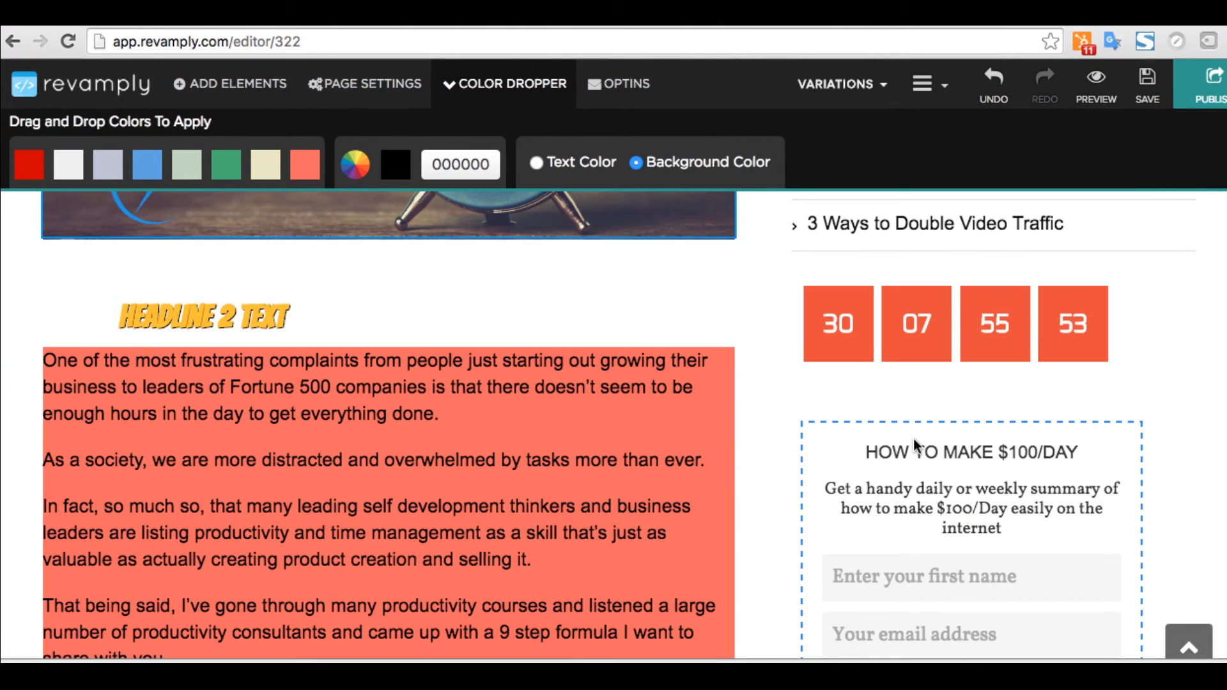
pyautogui.scroll(8, 855, 528)
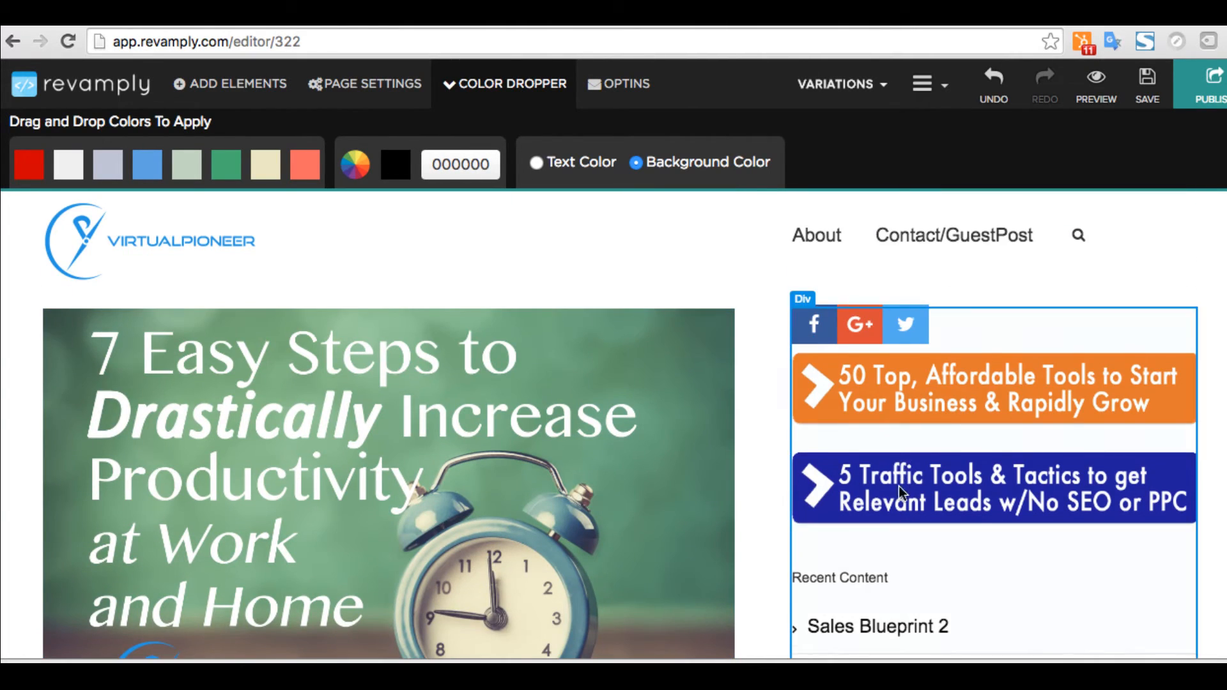
pyautogui.scroll(-6, 856, 534)
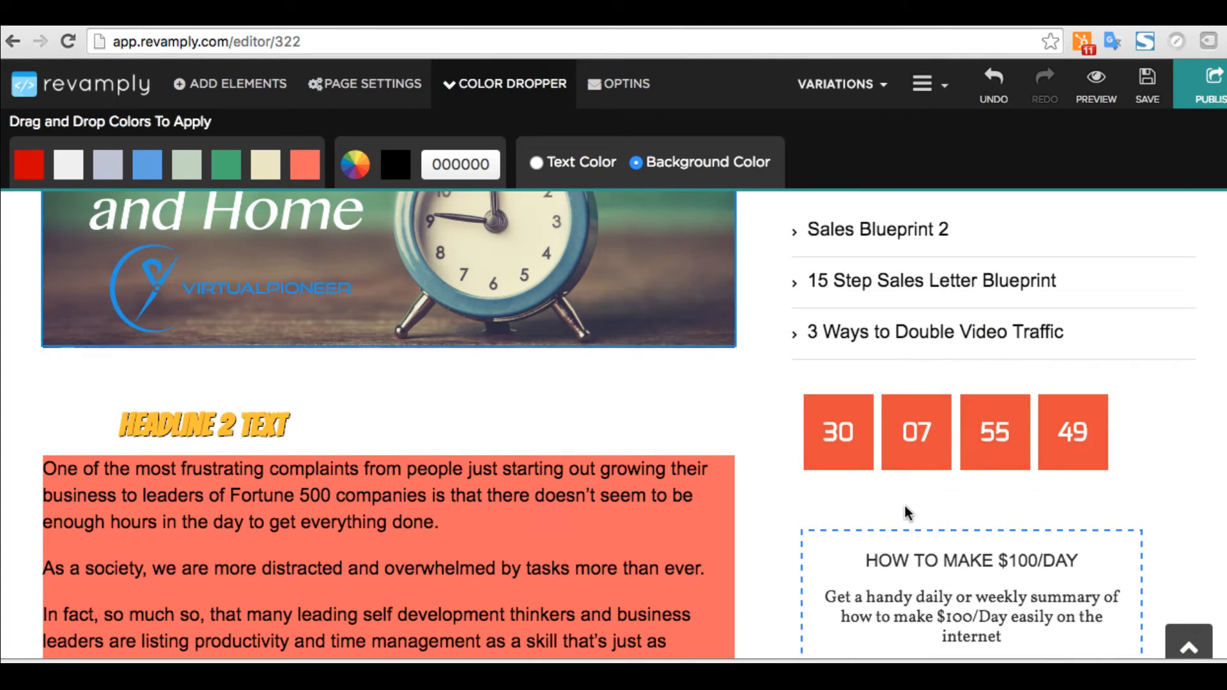
pyautogui.moveTo(908, 510); pyautogui.dragTo(720, 364)
pyautogui.scroll(6, 912, 435)
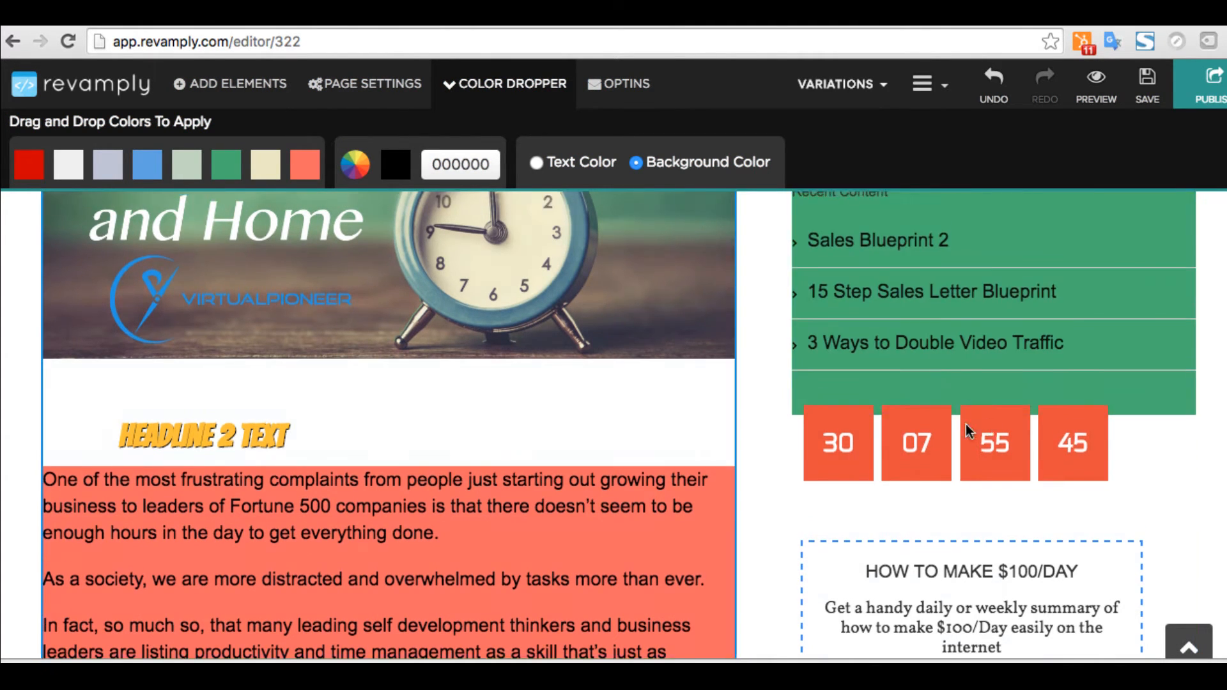
# Enlarge the Facebook, Google+ and Twitter icon group slightly and shift it up a little above the orange banner
pyautogui.scroll(-1, 1007, 347)
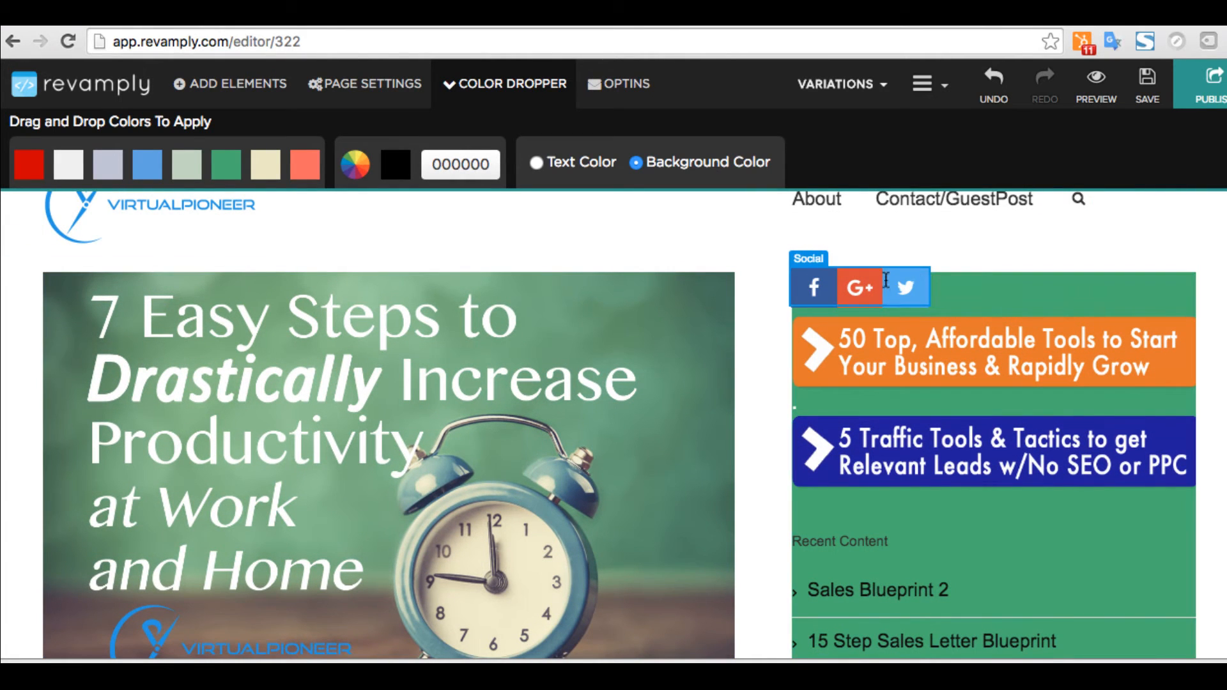
pyautogui.click(920, 271)
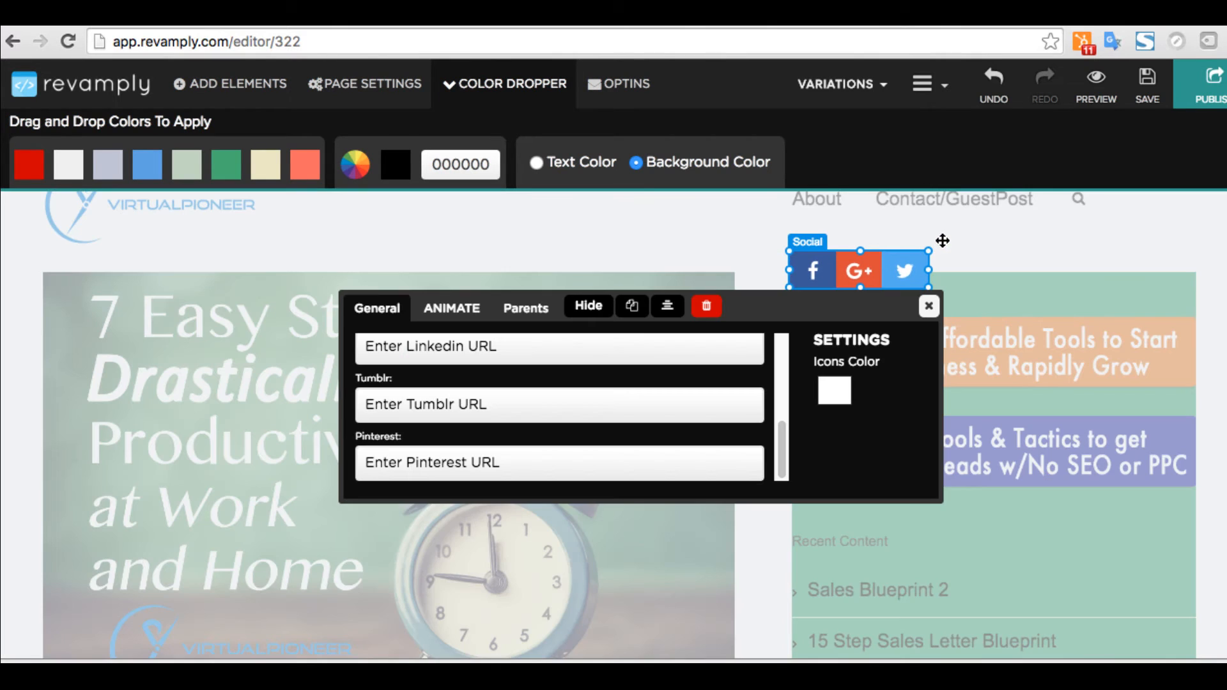
pyautogui.moveTo(929, 252); pyautogui.dragTo(955, 238)
pyautogui.moveTo(900, 268); pyautogui.dragTo(609, 296)
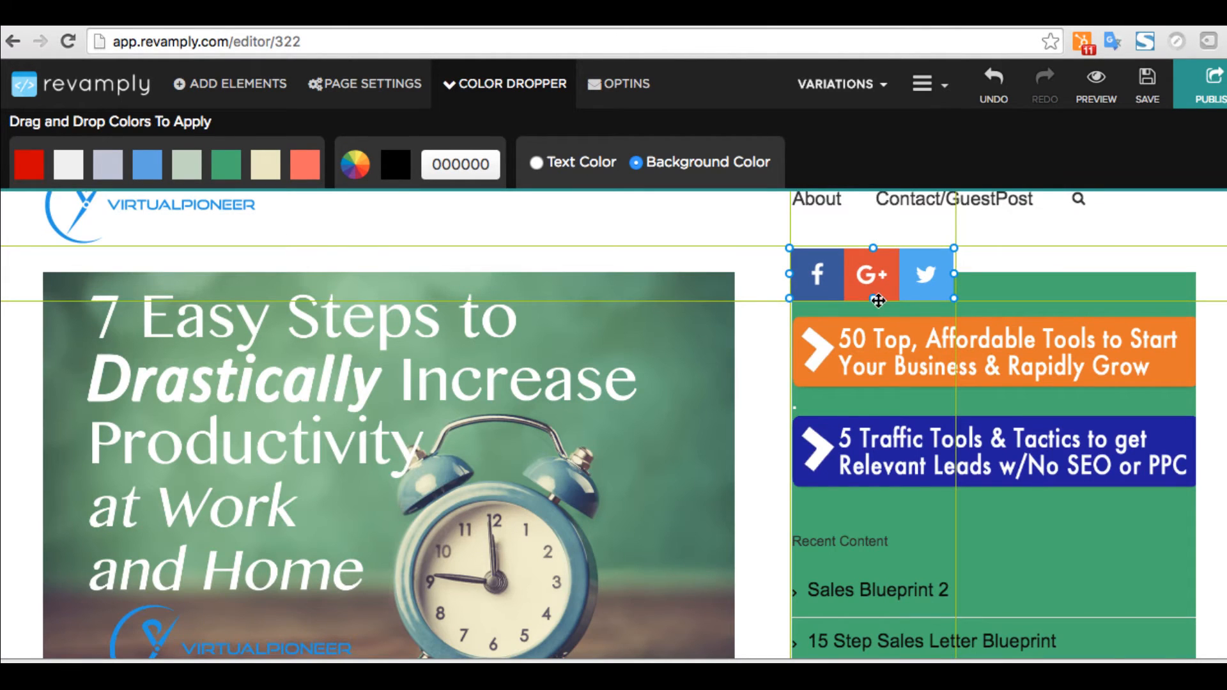
pyautogui.moveTo(878, 301); pyautogui.dragTo(879, 299)
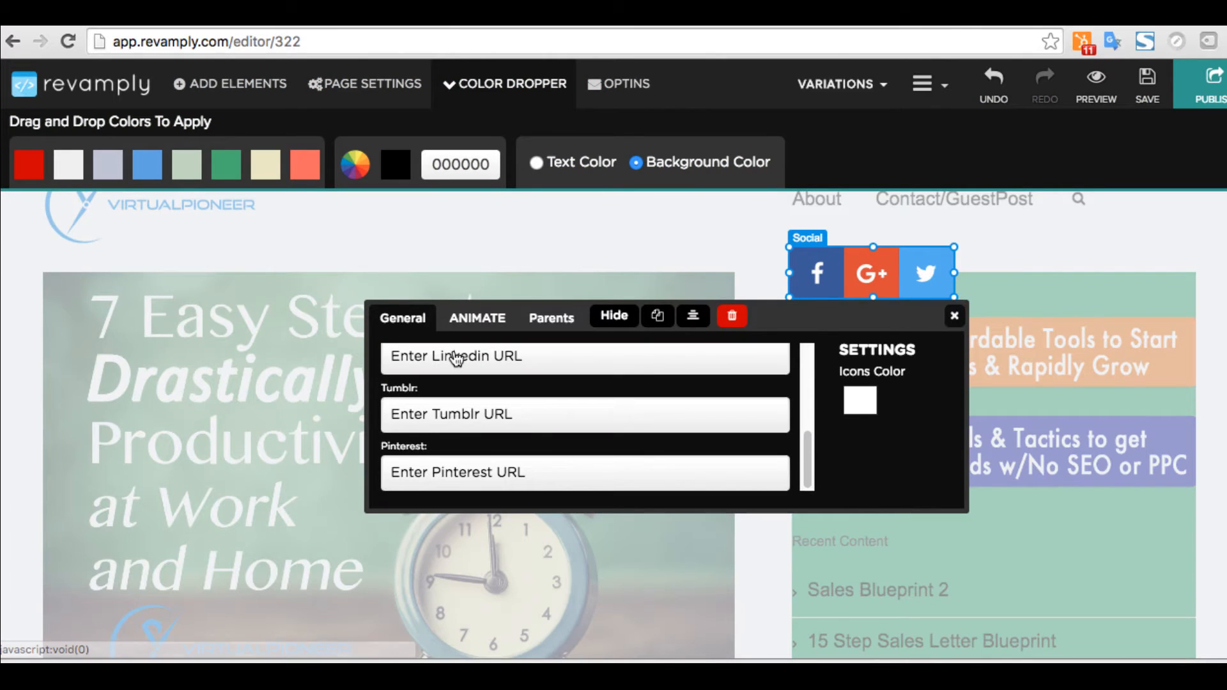
# Close the social icons settings and review the page's recolored text block, sidebar, countdown and optin form
pyautogui.click(954, 316)
pyautogui.scroll(-5, 474, 441)
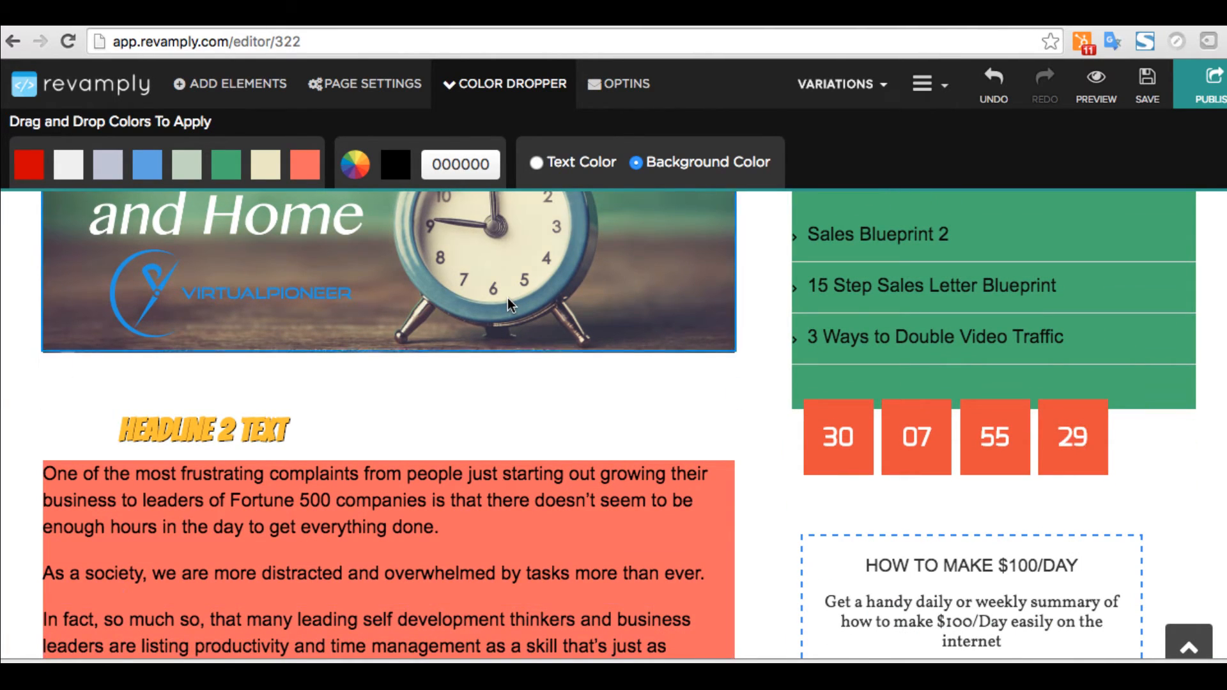
pyautogui.scroll(6, 509, 304)
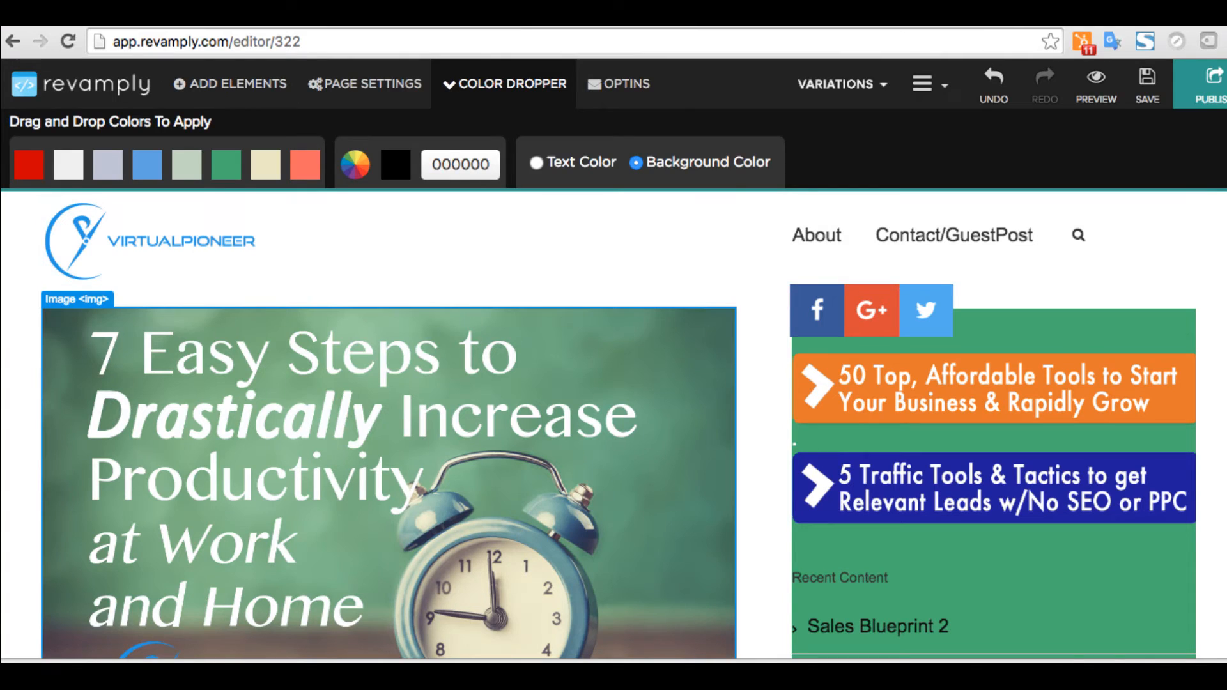
# Switch to Skype, read through the recent messages in the open group chat, and return to the Revamply editor
pyautogui.press('super+Tab')
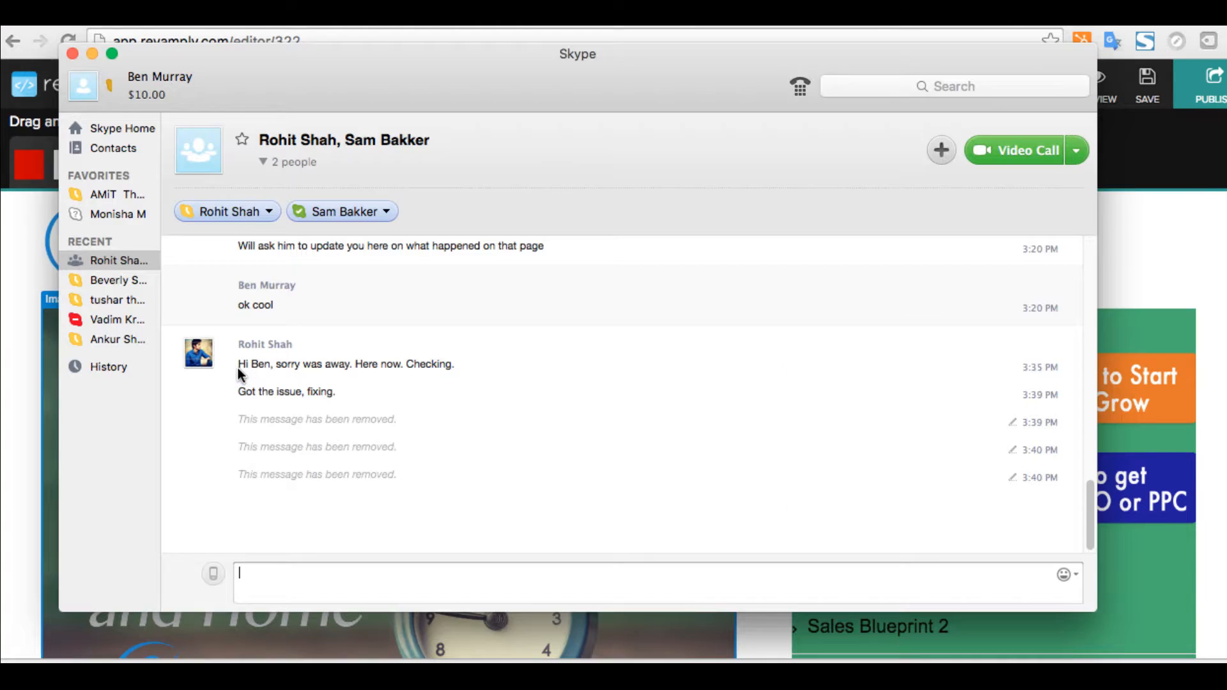
pyautogui.moveTo(239, 364); pyautogui.dragTo(406, 364)
pyautogui.click(397, 390)
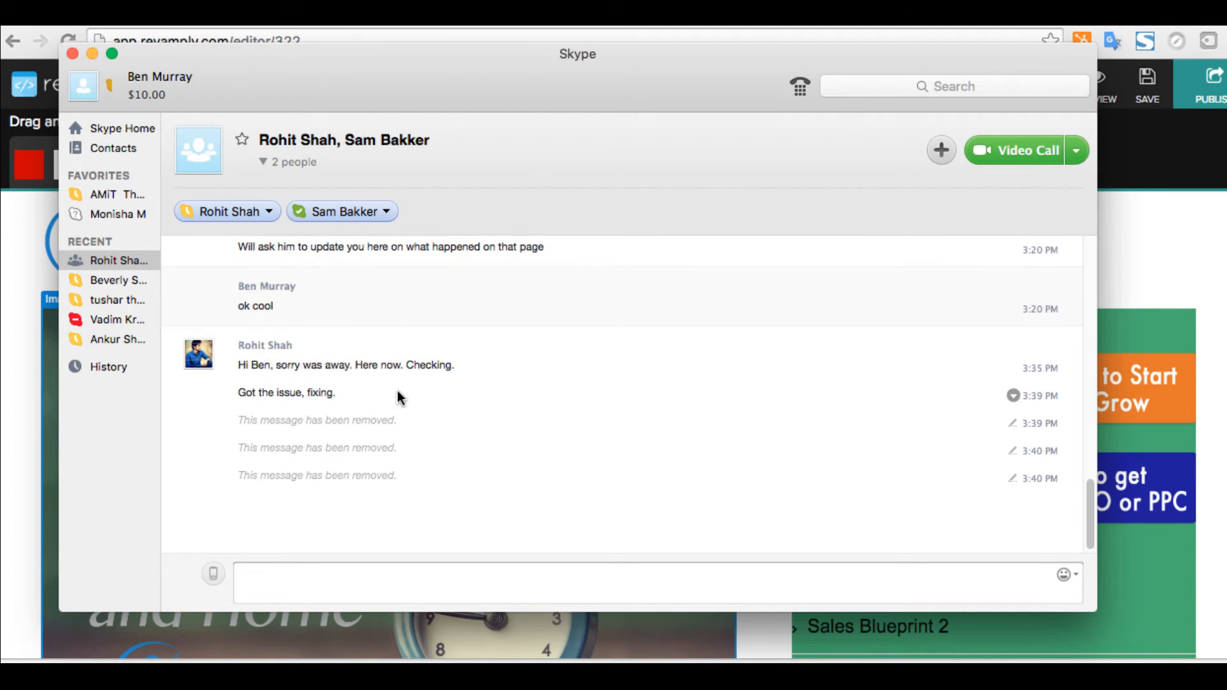
pyautogui.scroll(5, 397, 398)
pyautogui.scroll(-5, 397, 398)
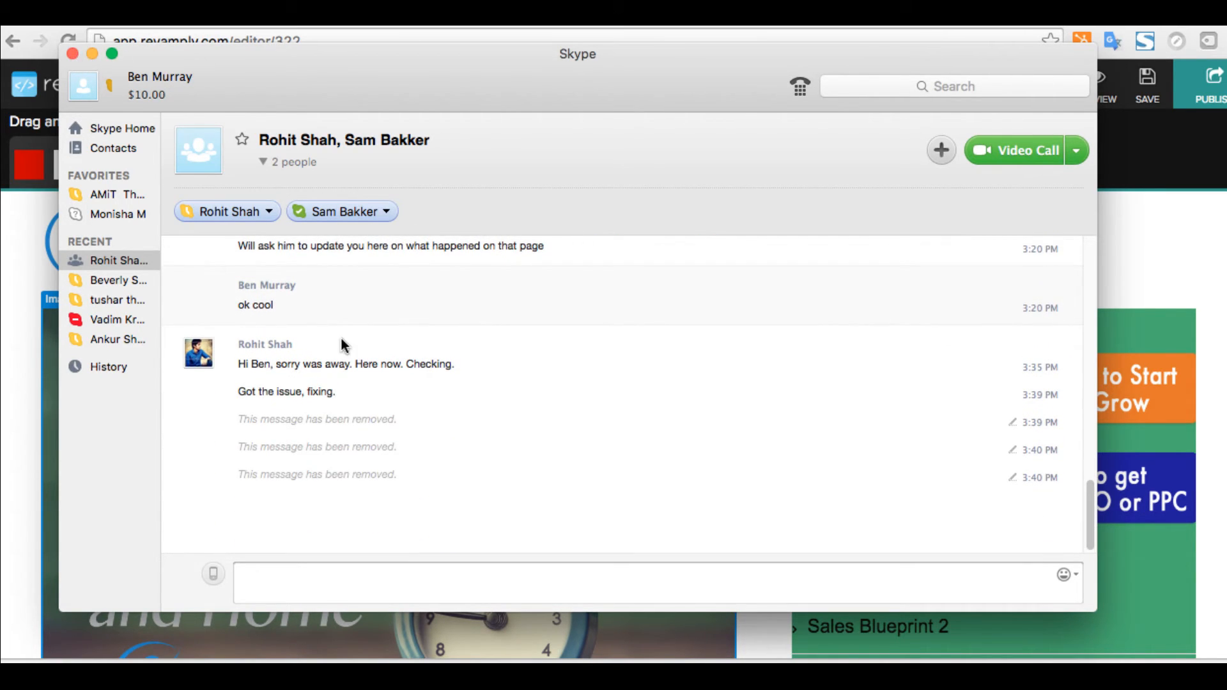
pyautogui.scroll(6, 499, 356)
pyautogui.scroll(-7, 499, 356)
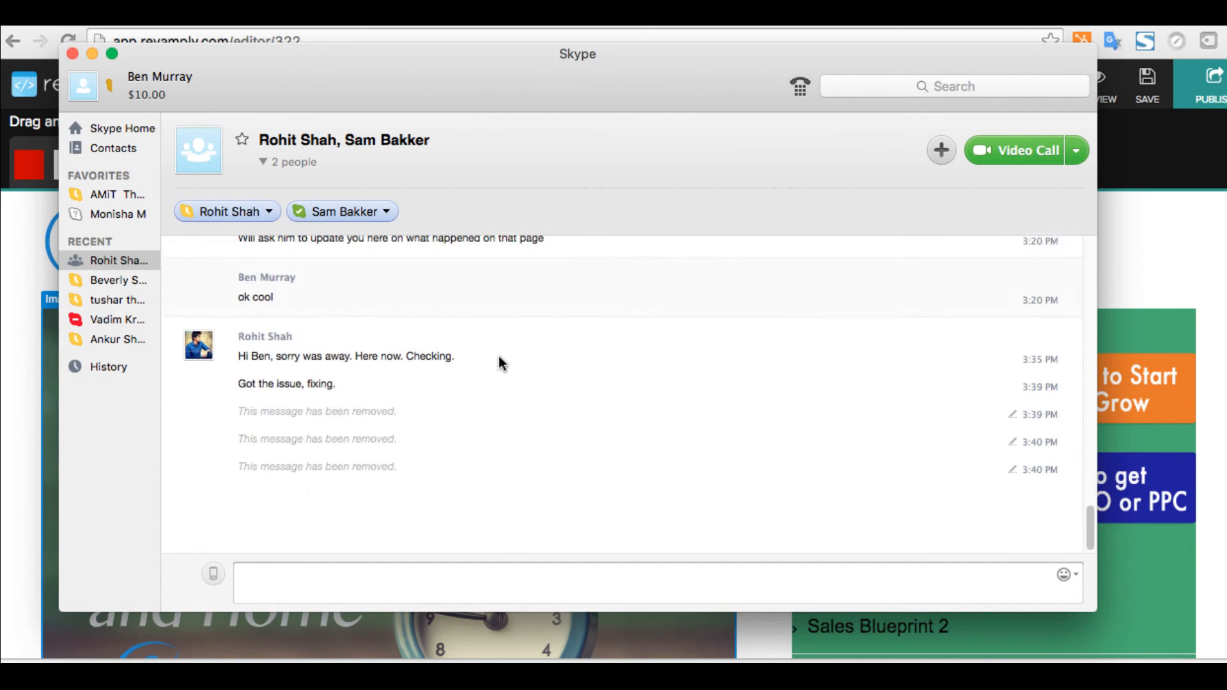
pyautogui.press('super+Tab')
# Show the available page elements again and copy the page's embed code to the clipboard
pyautogui.scroll(-12, 499, 356)
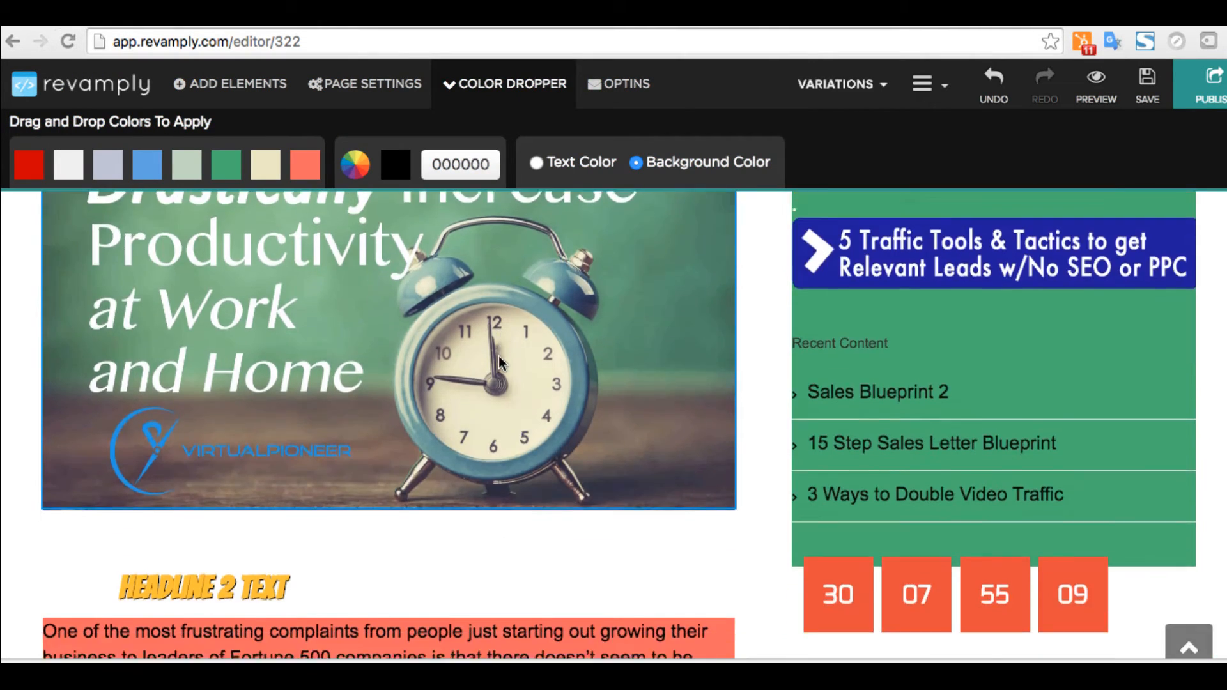
pyautogui.scroll(10, 500, 362)
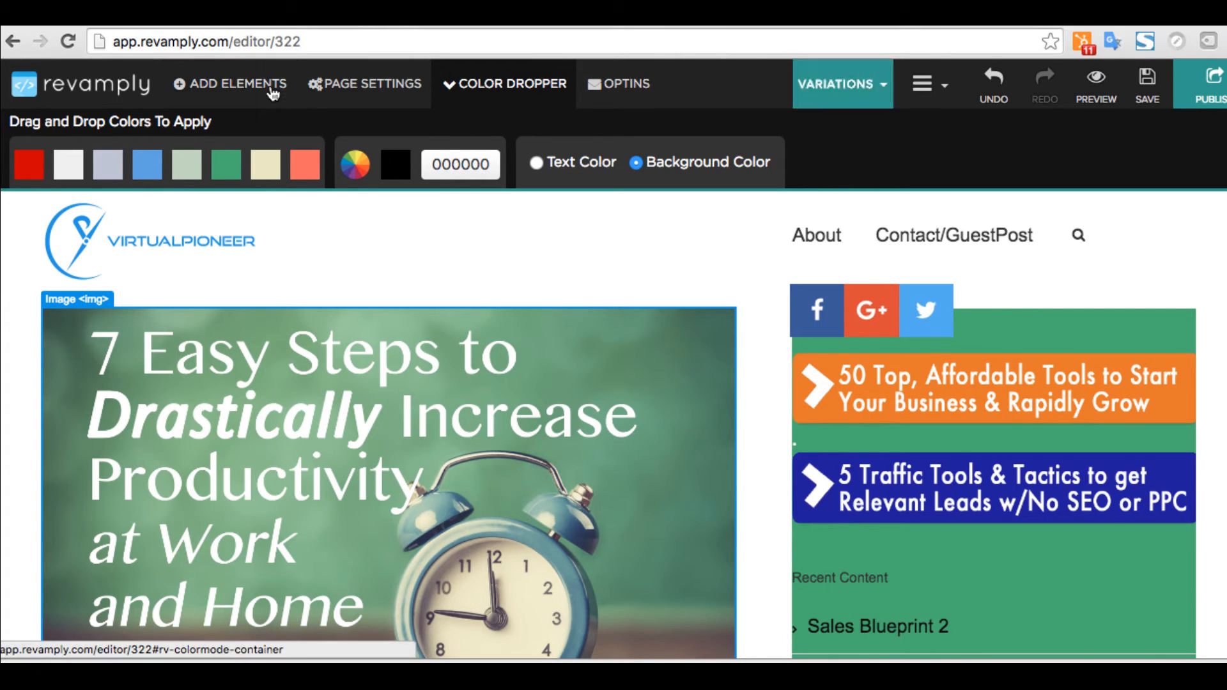
pyautogui.click(273, 90)
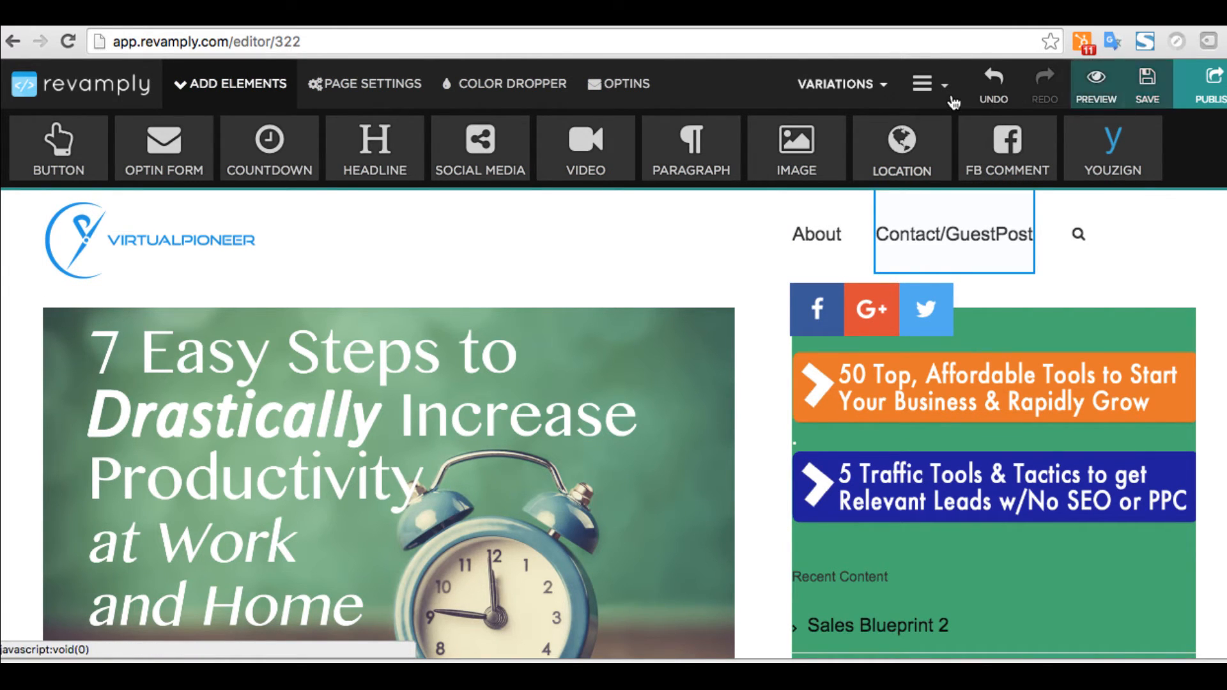
pyautogui.click(930, 86)
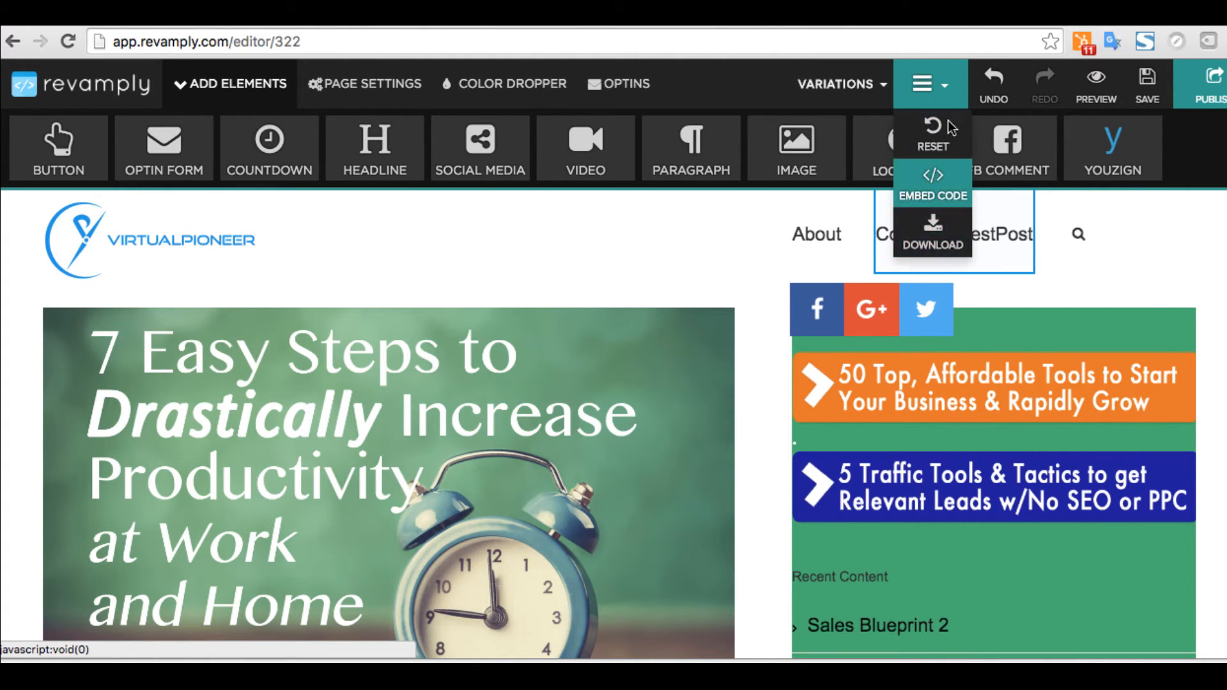
pyautogui.click(948, 199)
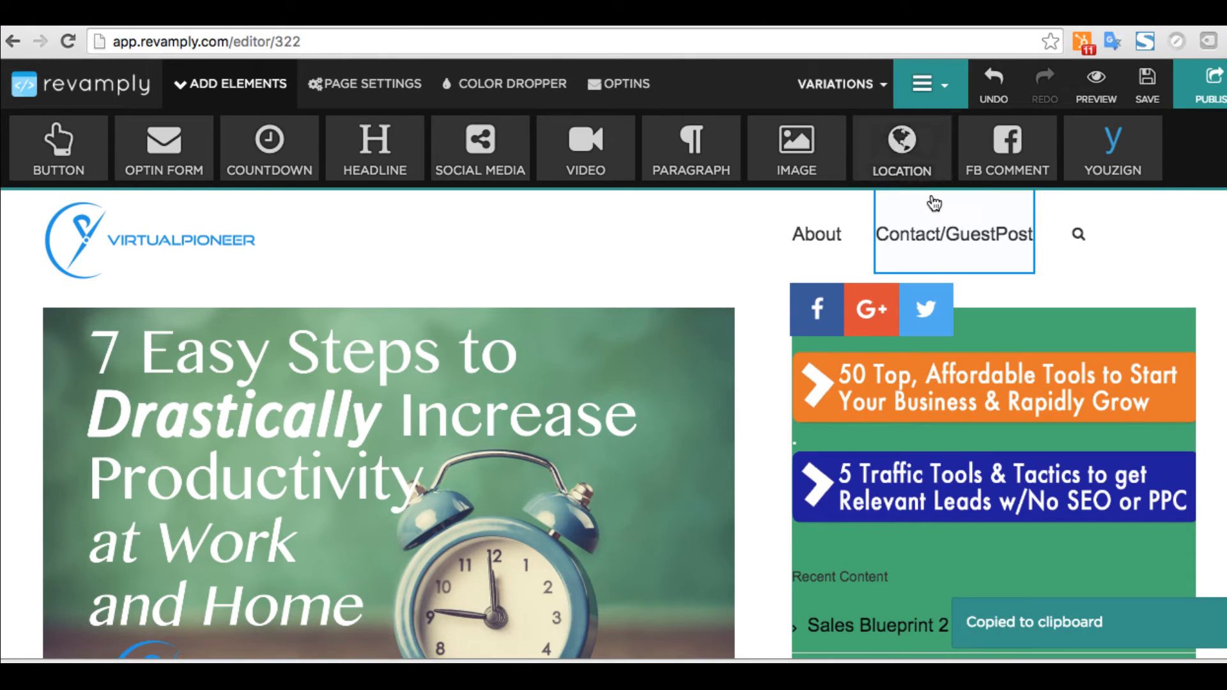
# View the settings of the alarm clock header image, close them, and show the page's reset, embed code and download options
pyautogui.click(932, 86)
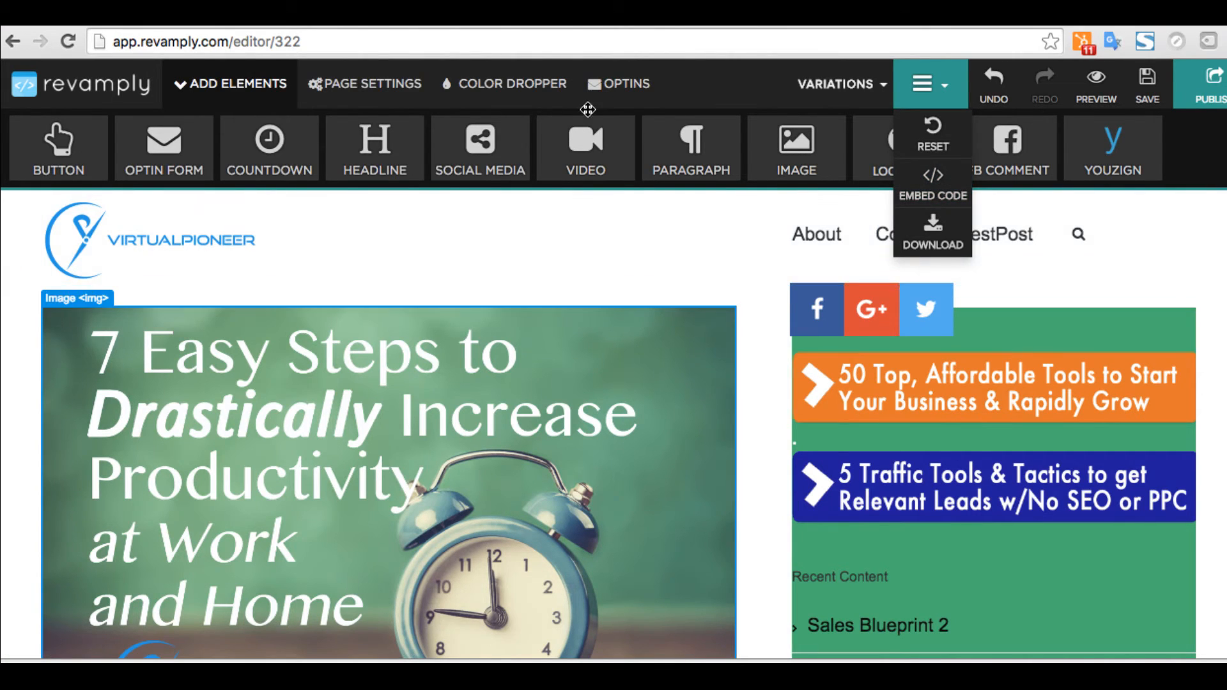
pyautogui.click(624, 413)
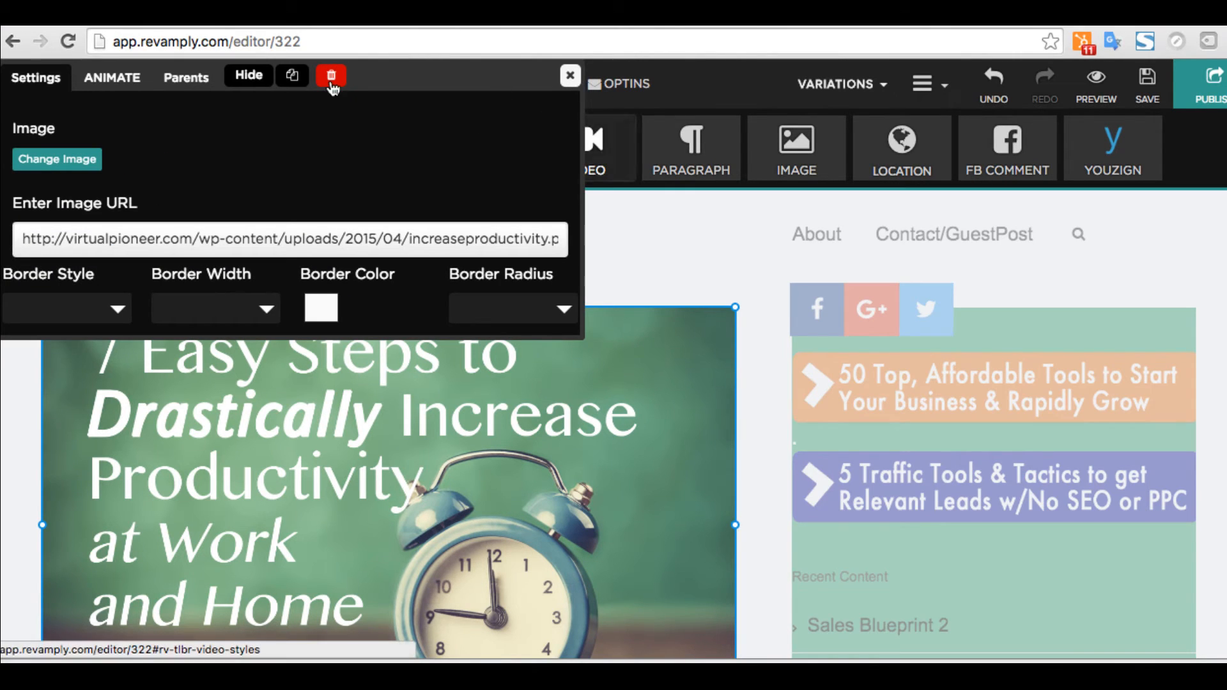
pyautogui.click(820, 399)
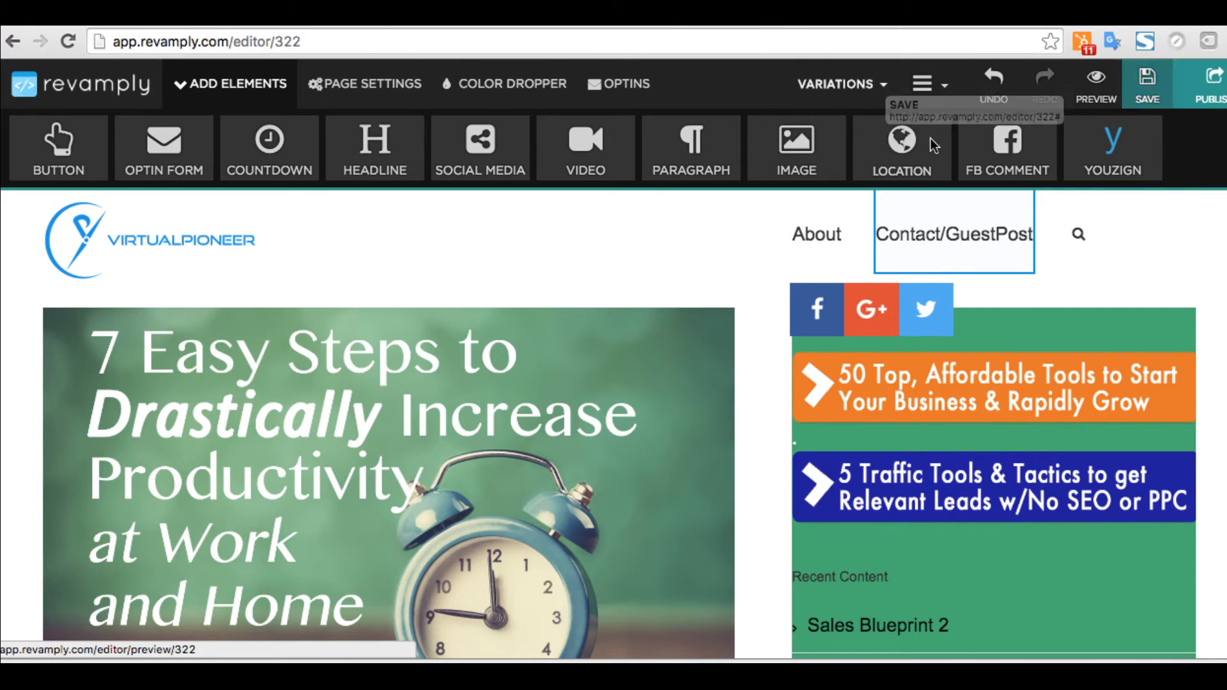
pyautogui.click(931, 84)
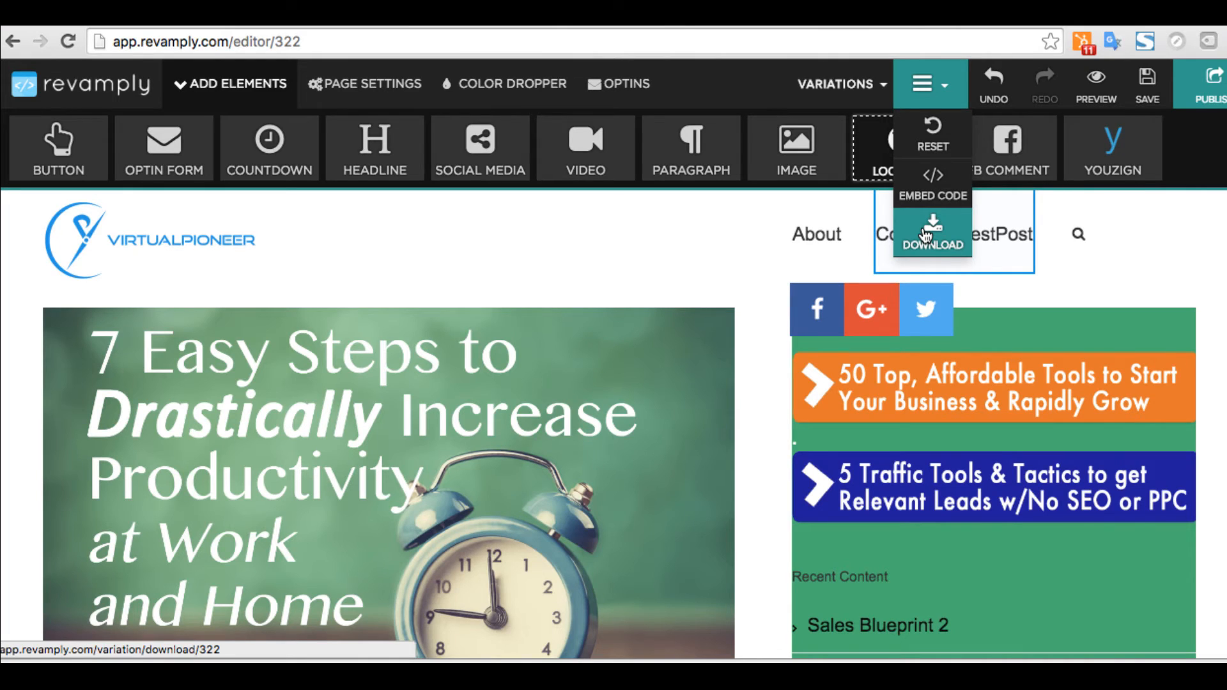
# Return to the websites dashboard and examine the variations listed under google.com and virtualpioneer.com
pyautogui.click(13, 42)
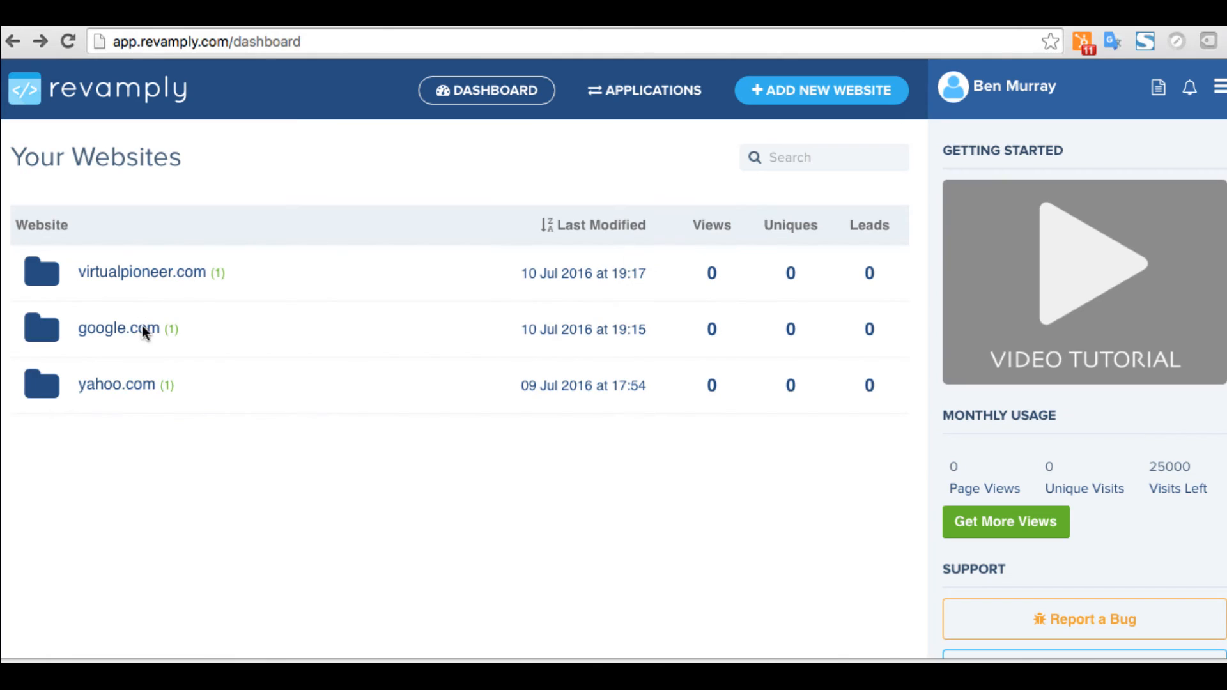
pyautogui.click(143, 327)
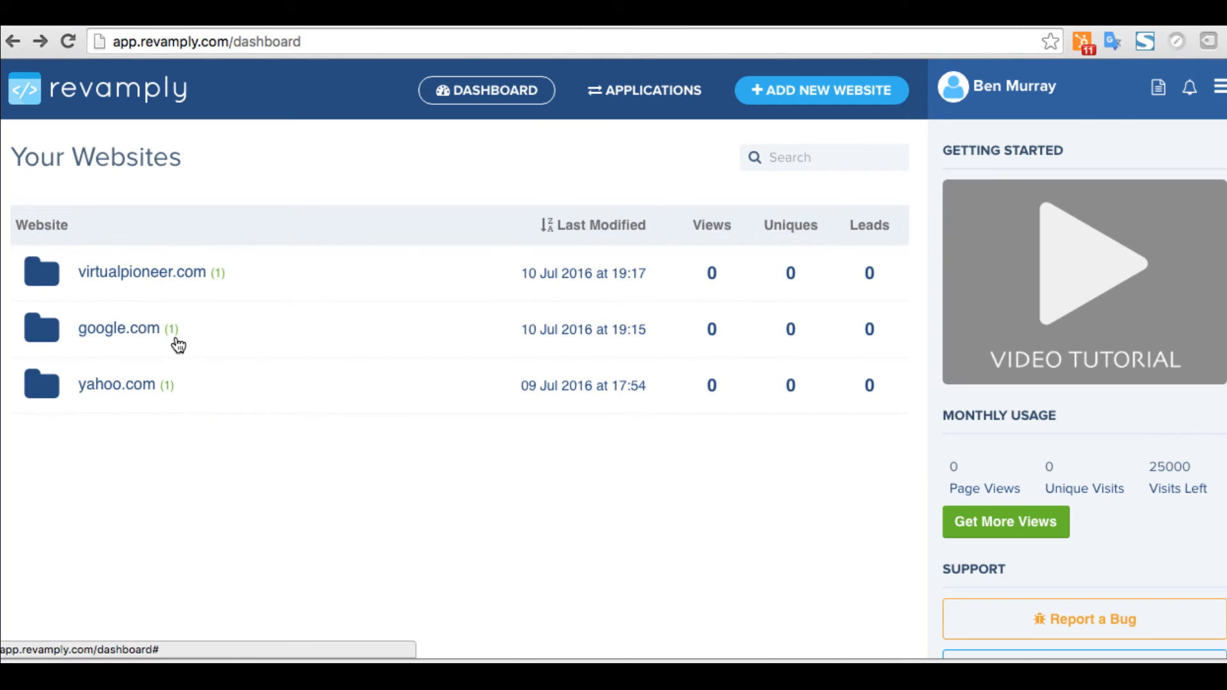
pyautogui.scroll(-3, 533, 435)
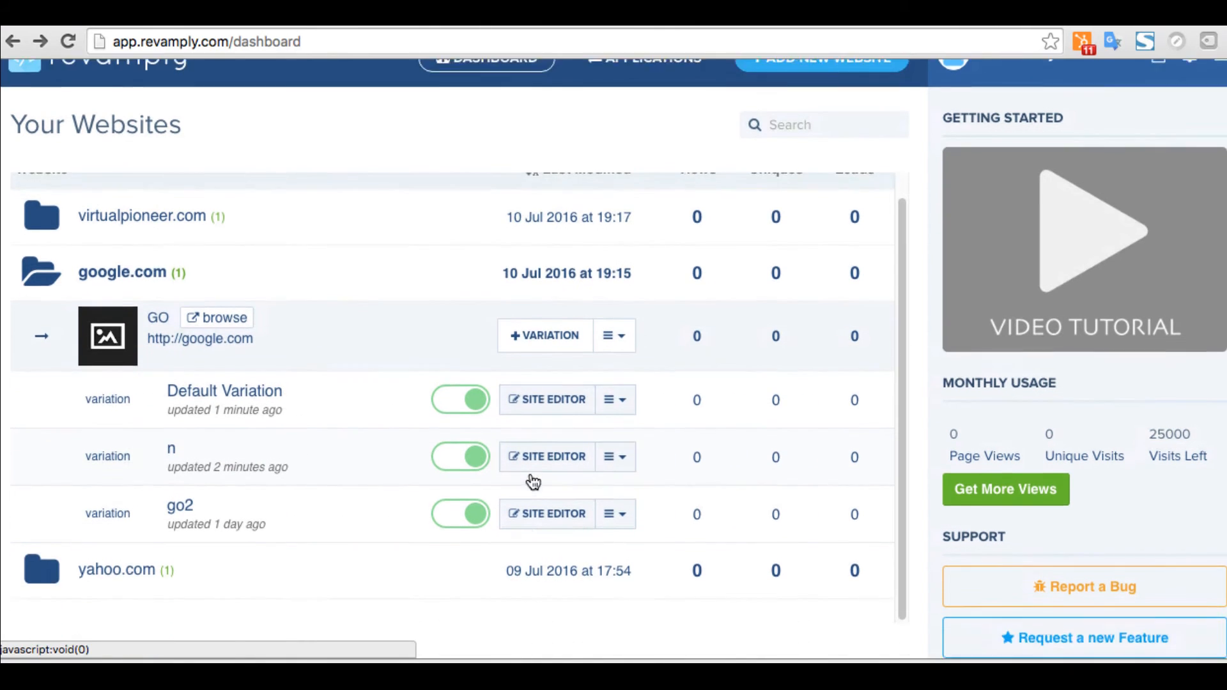
pyautogui.click(558, 337)
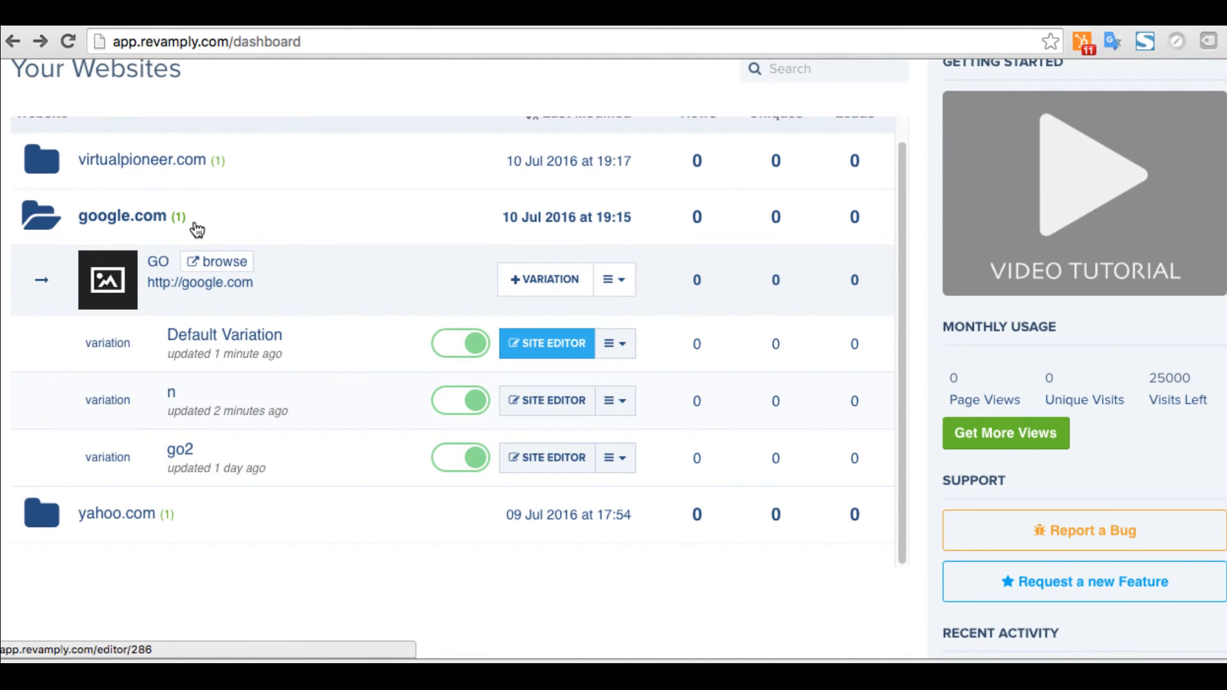
pyautogui.scroll(2, 197, 229)
pyautogui.click(197, 225)
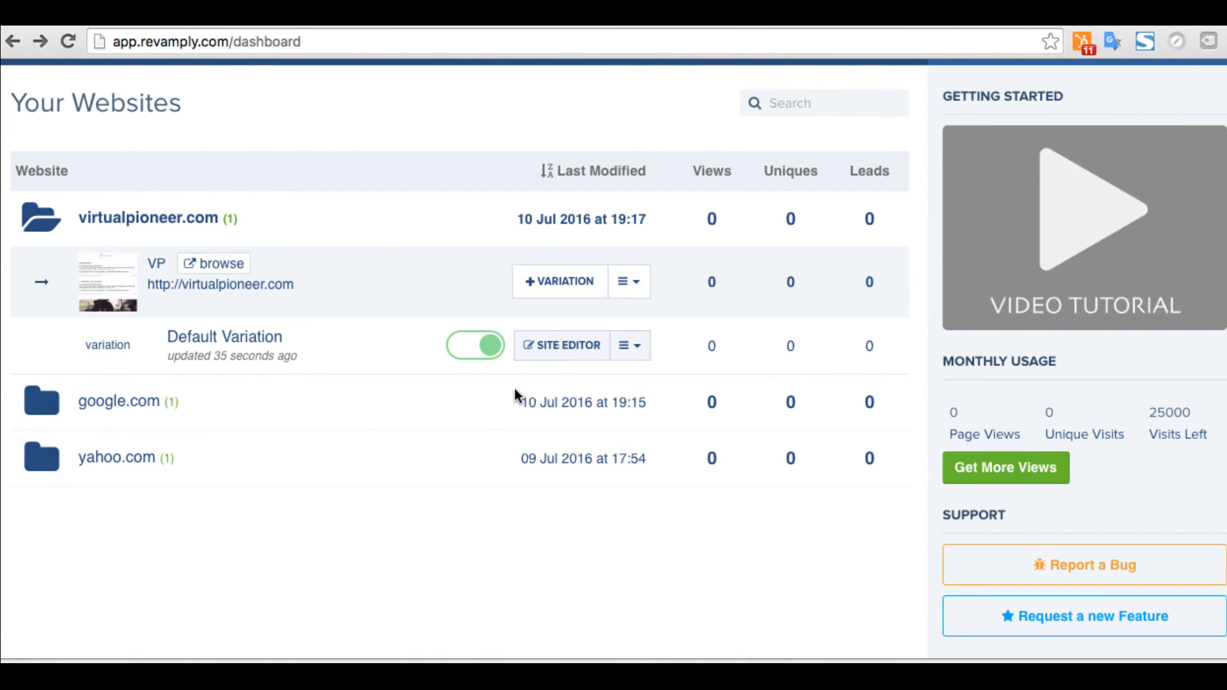
# Expand google.com again, view the deactivation prompt for its Default Variation, and dismiss it
pyautogui.click(144, 401)
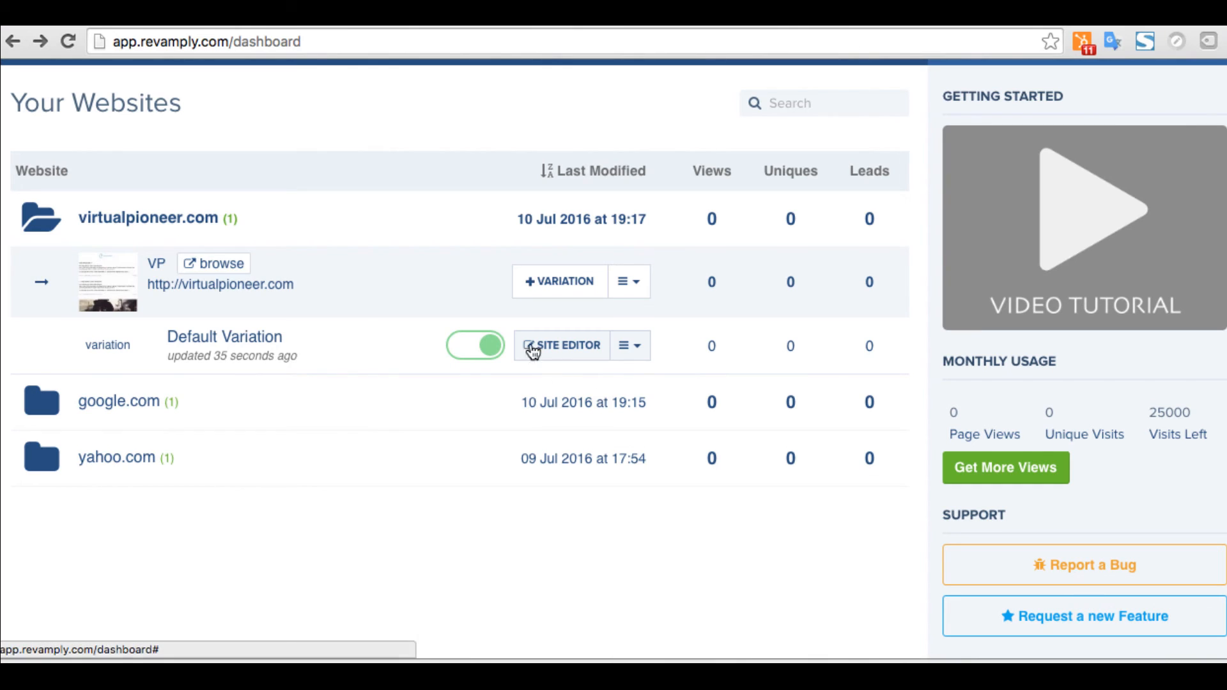
pyautogui.scroll(-3, 468, 310)
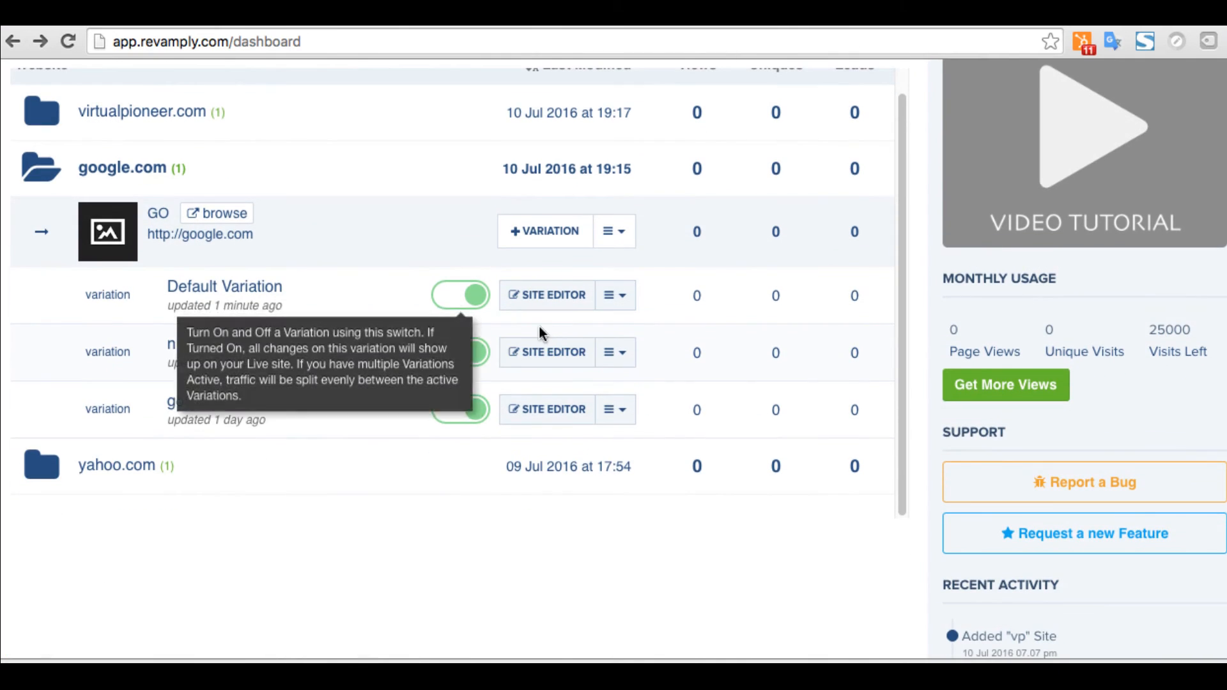
pyautogui.click(461, 295)
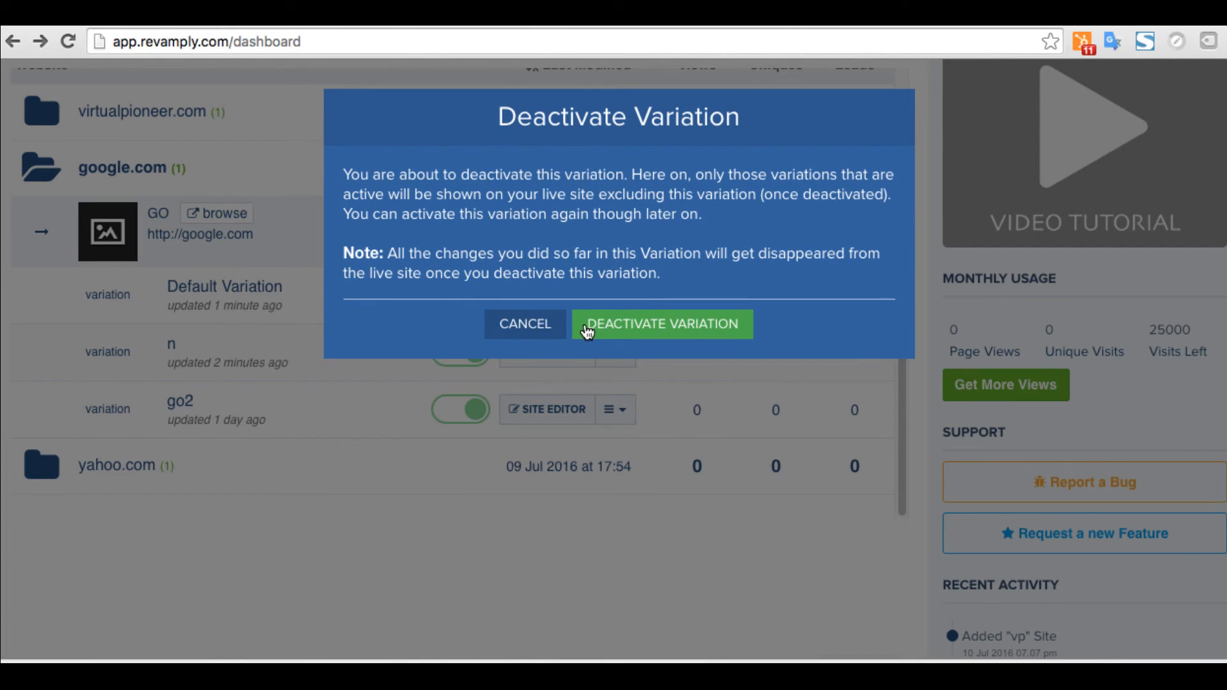
pyautogui.click(587, 331)
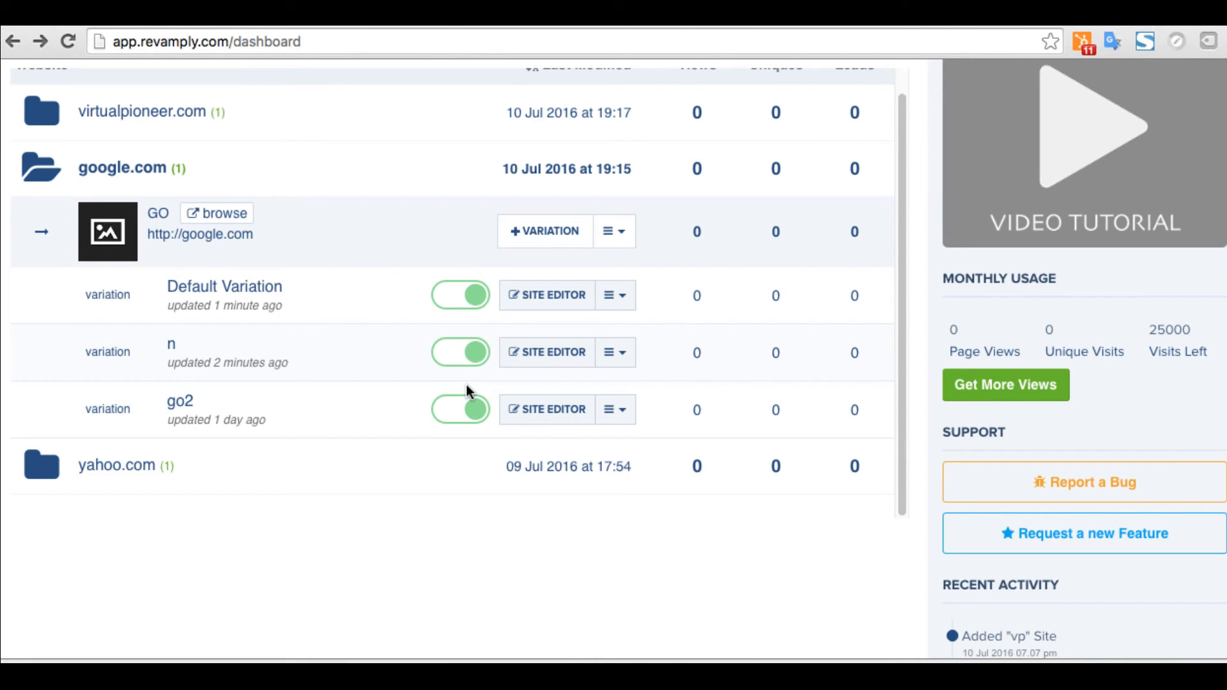
pyautogui.scroll(-1, 466, 386)
pyautogui.scroll(4, 467, 386)
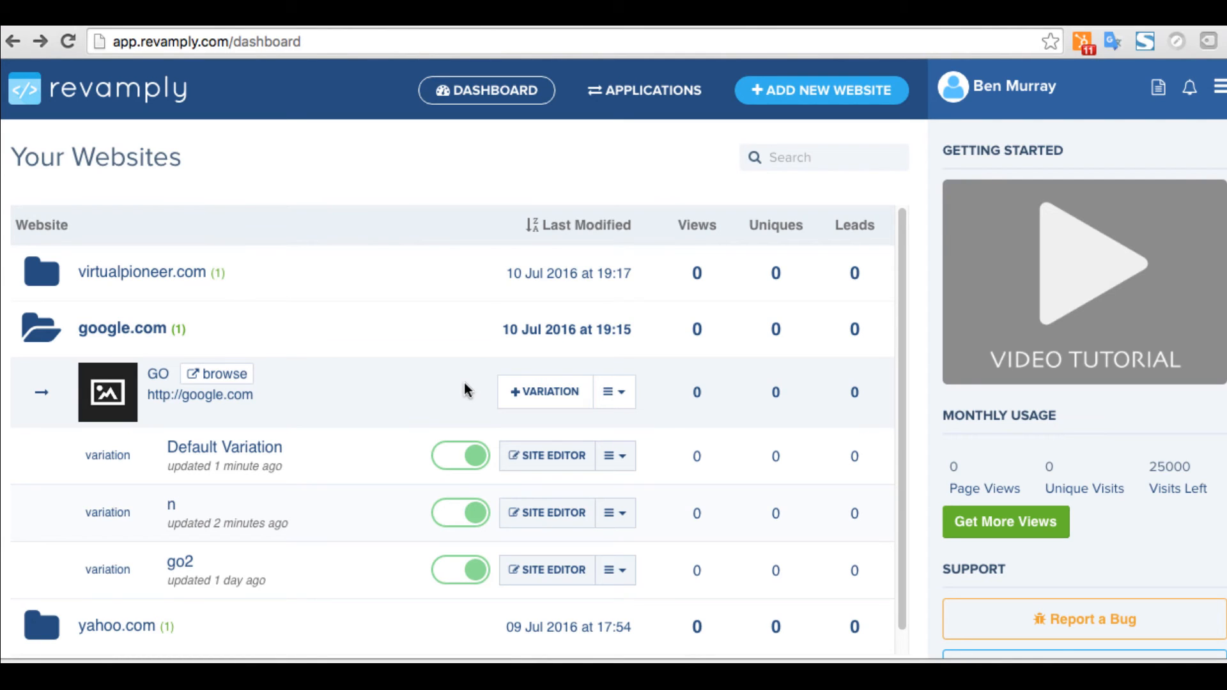
pyautogui.scroll(-1, 468, 390)
pyautogui.scroll(1, 468, 390)
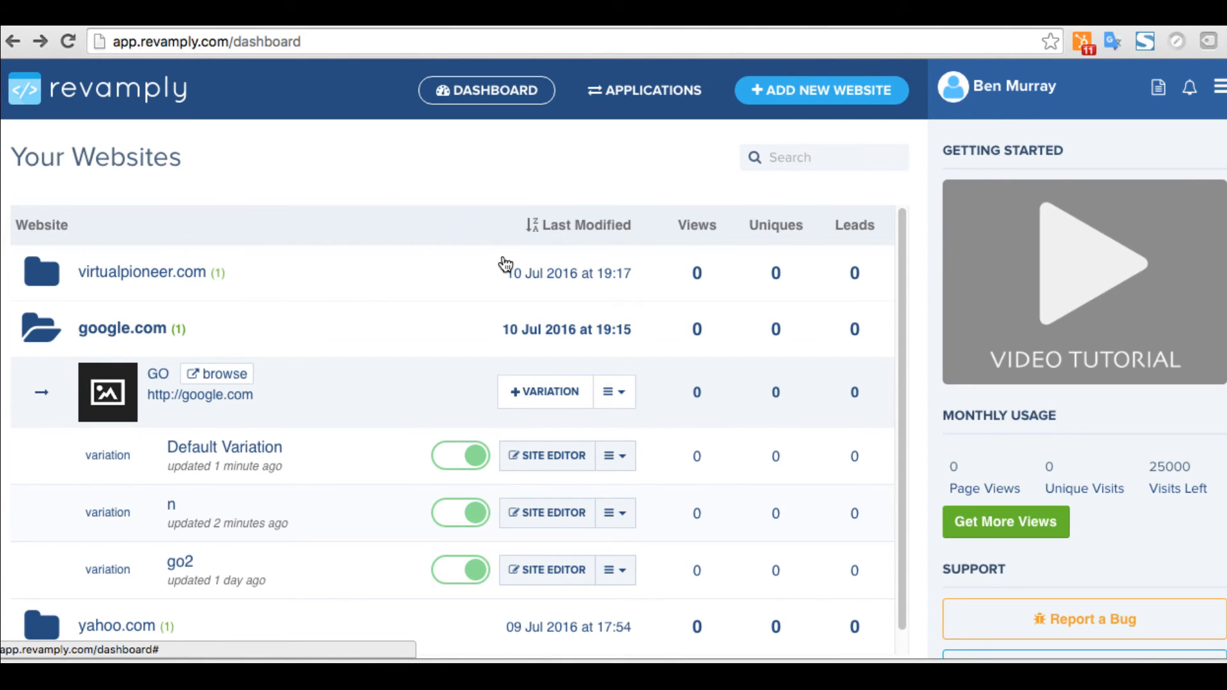
pyautogui.scroll(-1, 776, 376)
pyautogui.scroll(-4, 778, 374)
pyautogui.scroll(5, 696, 269)
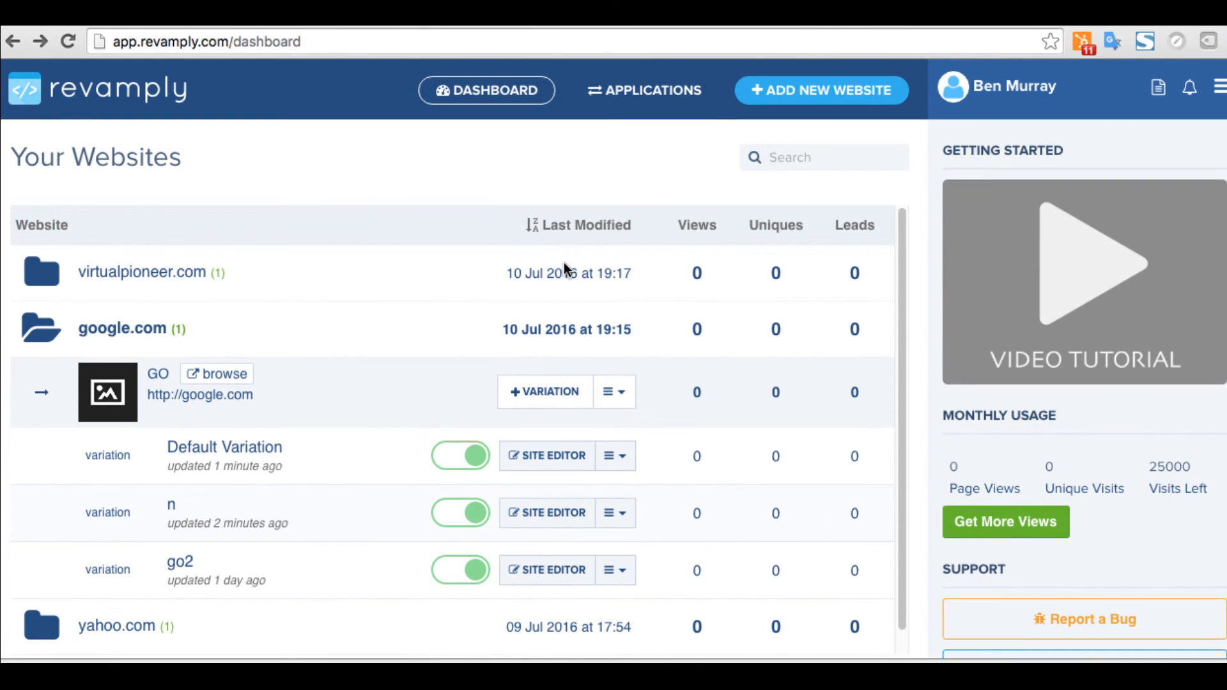
pyautogui.scroll(-2, 564, 263)
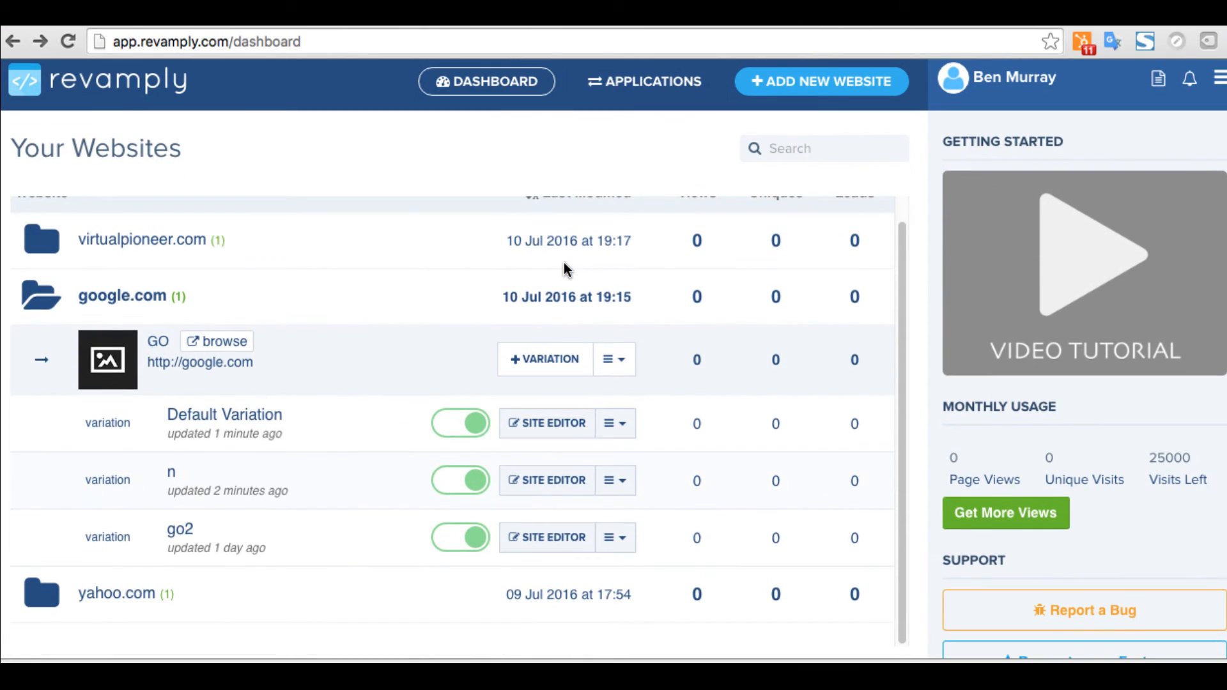
pyautogui.scroll(2, 173, 264)
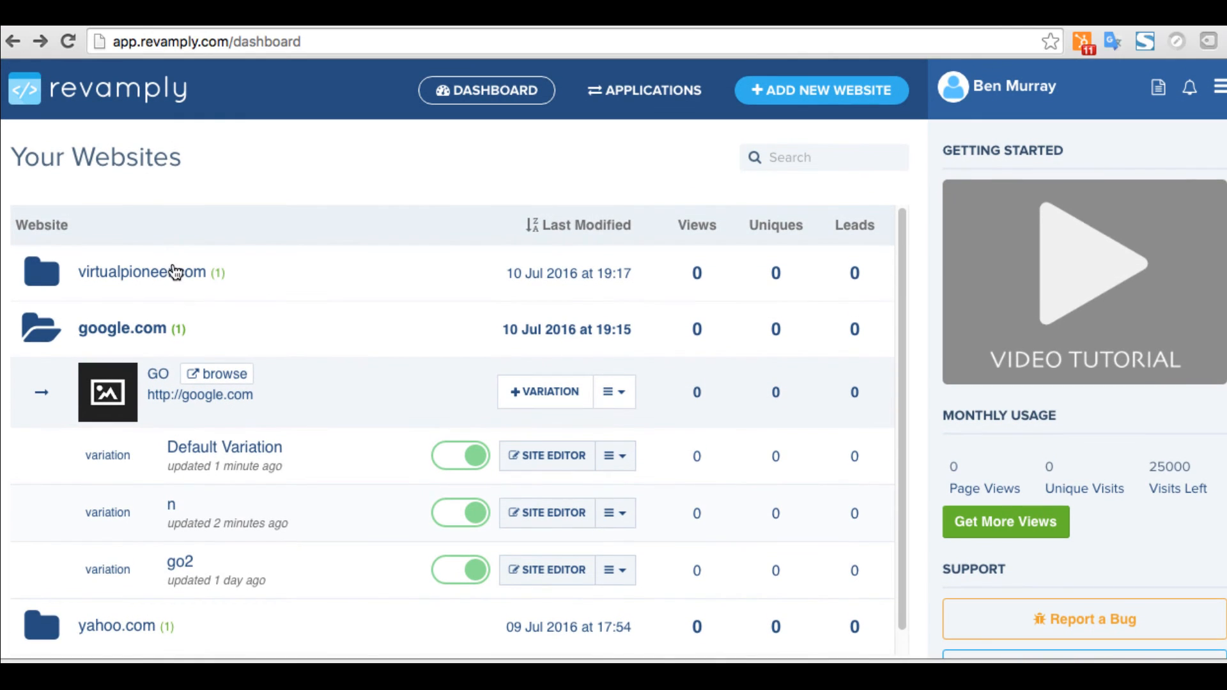
# Expand virtualpioneer.com and examine the dashboard's support options, recent activity and monthly usage, including the visits left
pyautogui.click(280, 353)
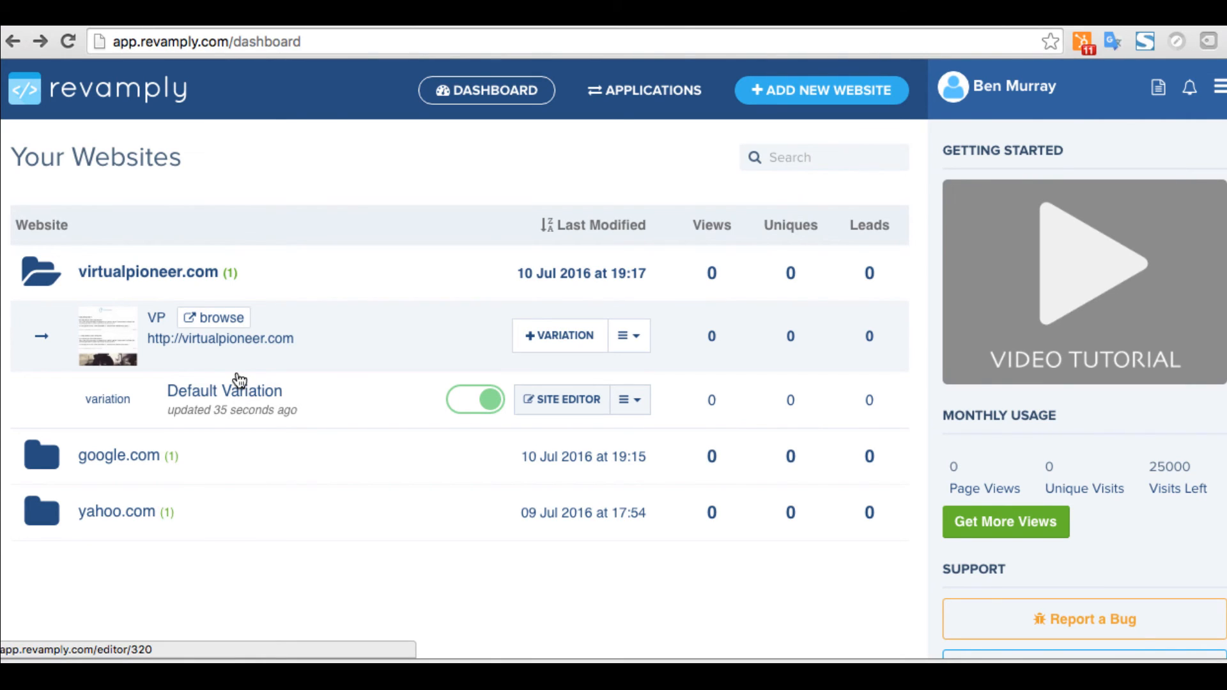
pyautogui.scroll(-5, 923, 296)
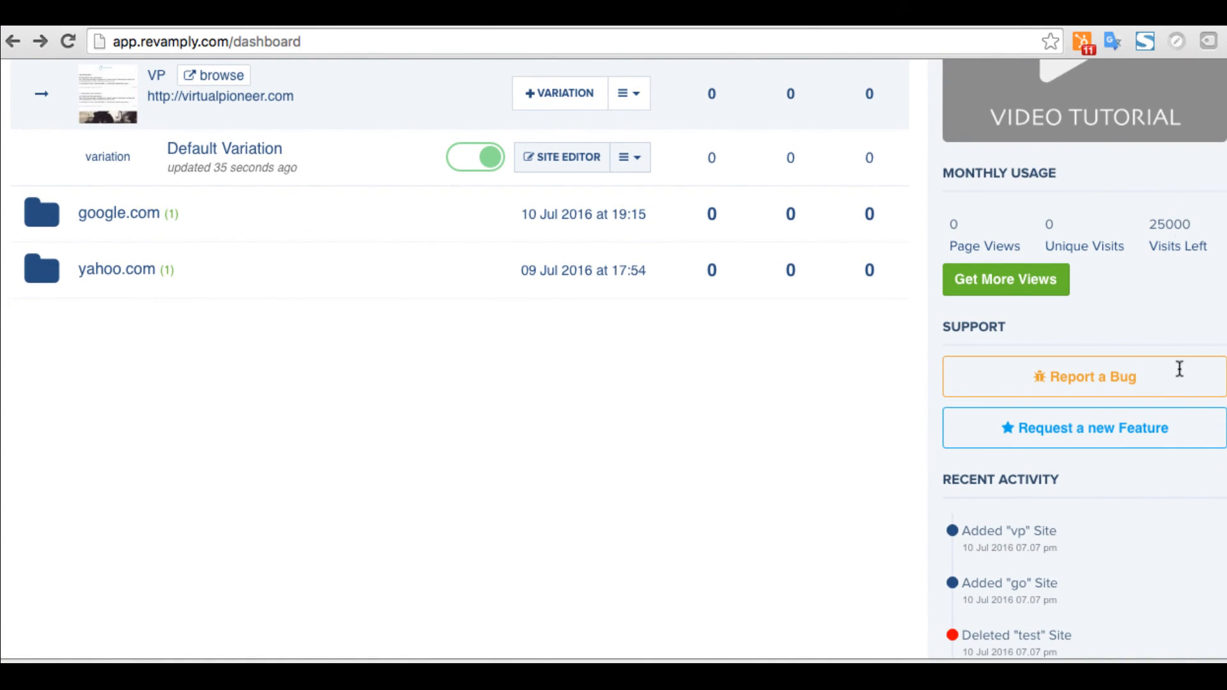
pyautogui.scroll(4, 1184, 407)
pyautogui.moveTo(1153, 404); pyautogui.dragTo(1193, 404)
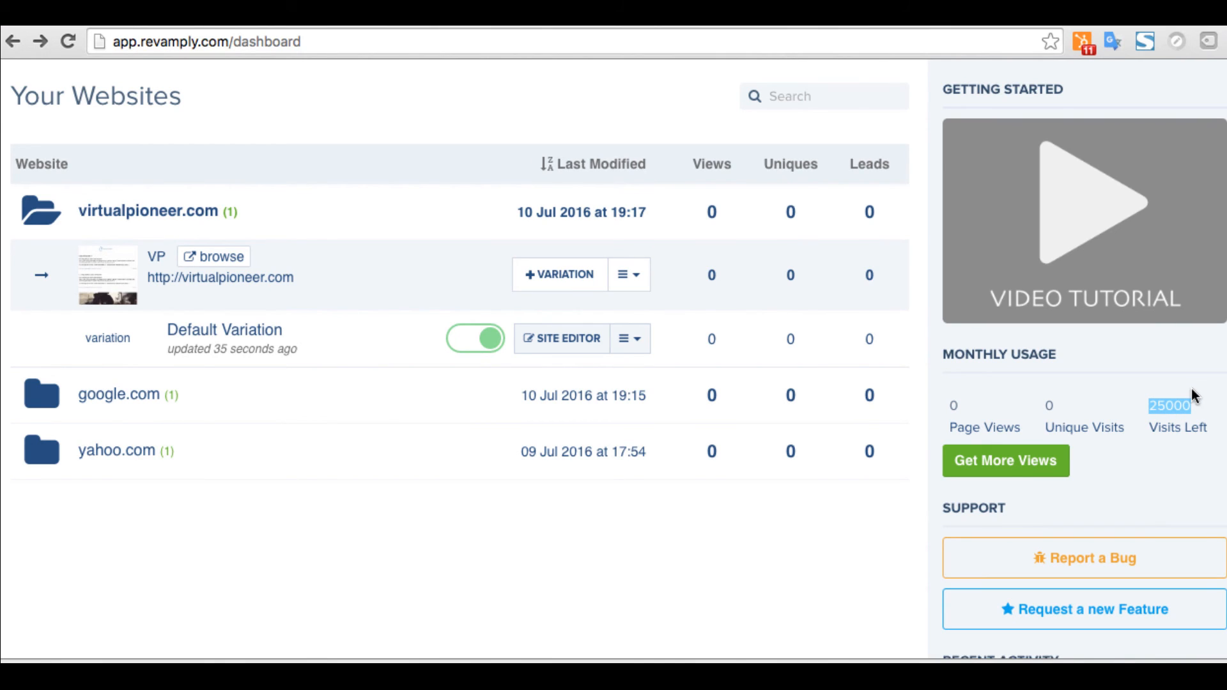
pyautogui.click(1194, 396)
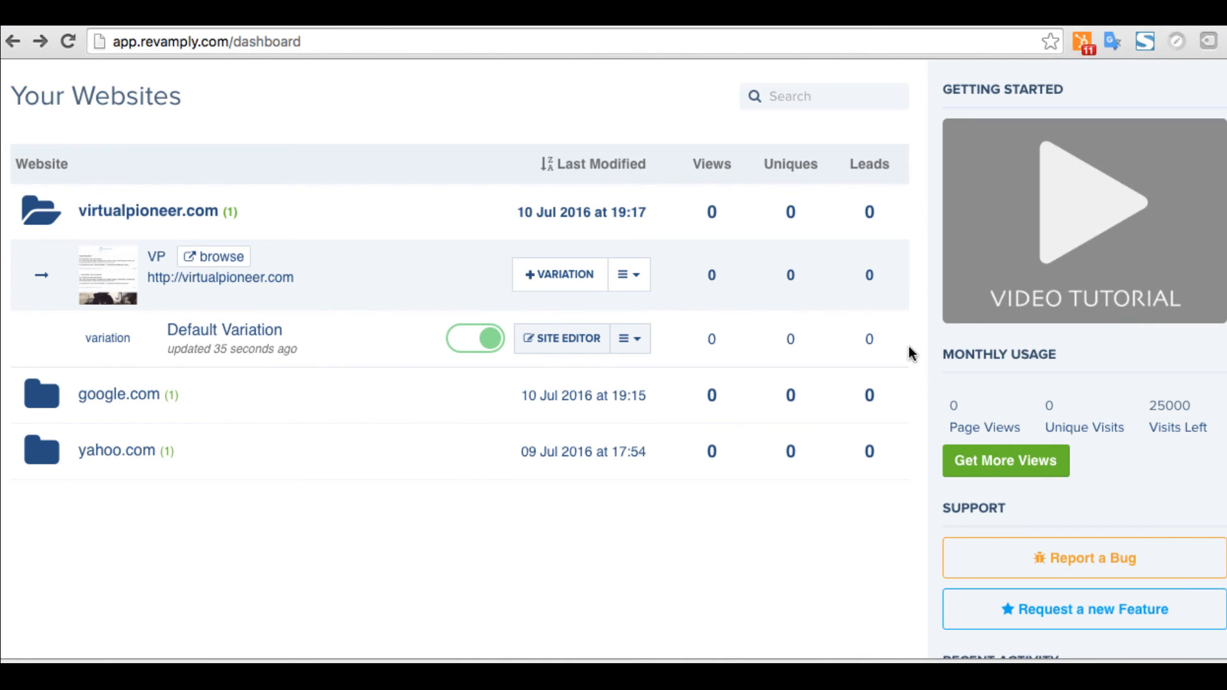
pyautogui.scroll(2, 211, 362)
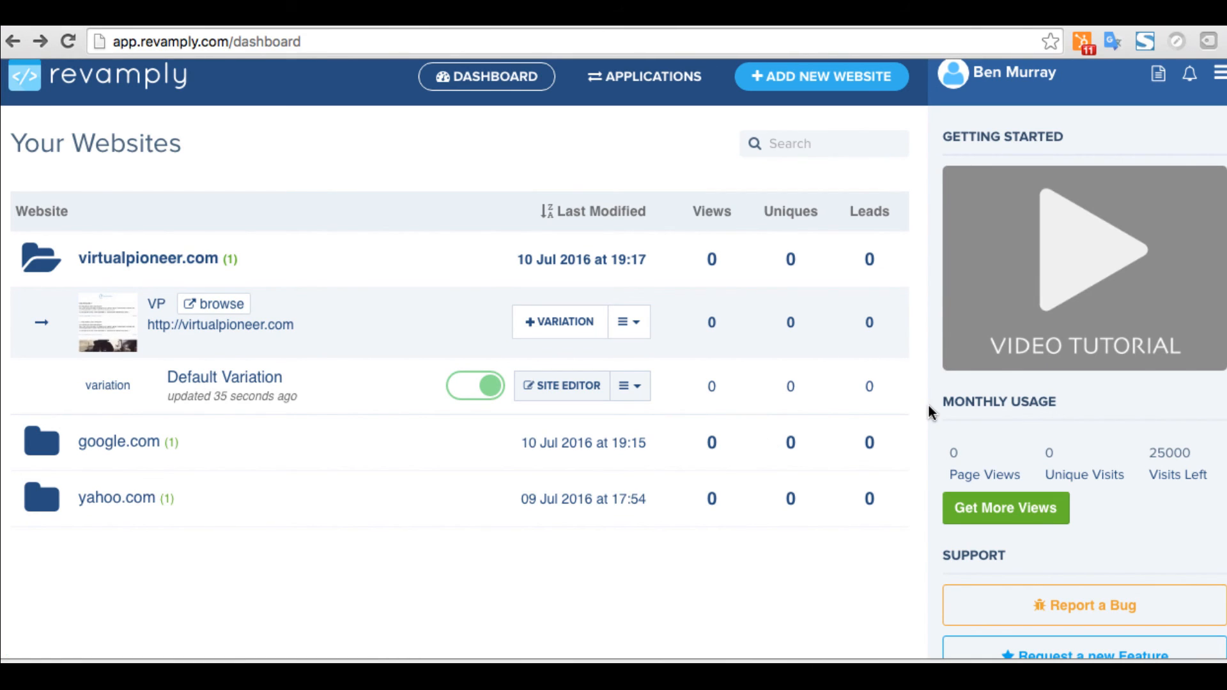
pyautogui.scroll(-2, 929, 405)
pyautogui.scroll(-1, 929, 406)
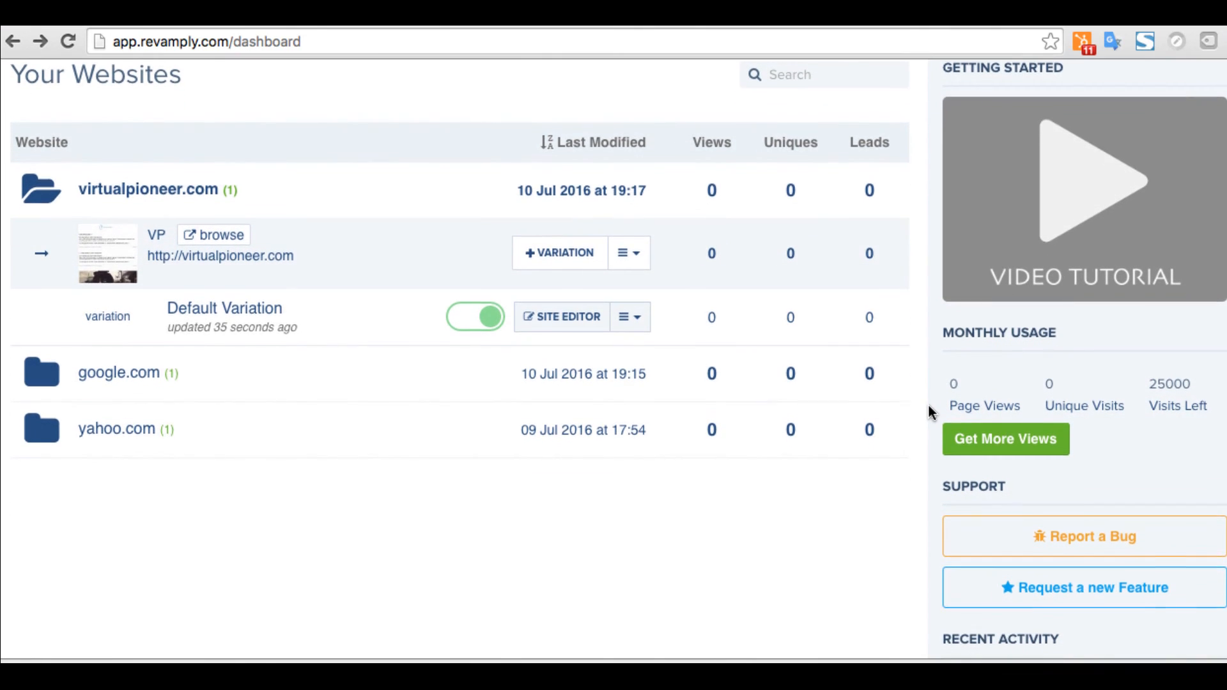
pyautogui.scroll(3, 735, 562)
pyautogui.scroll(1, 735, 562)
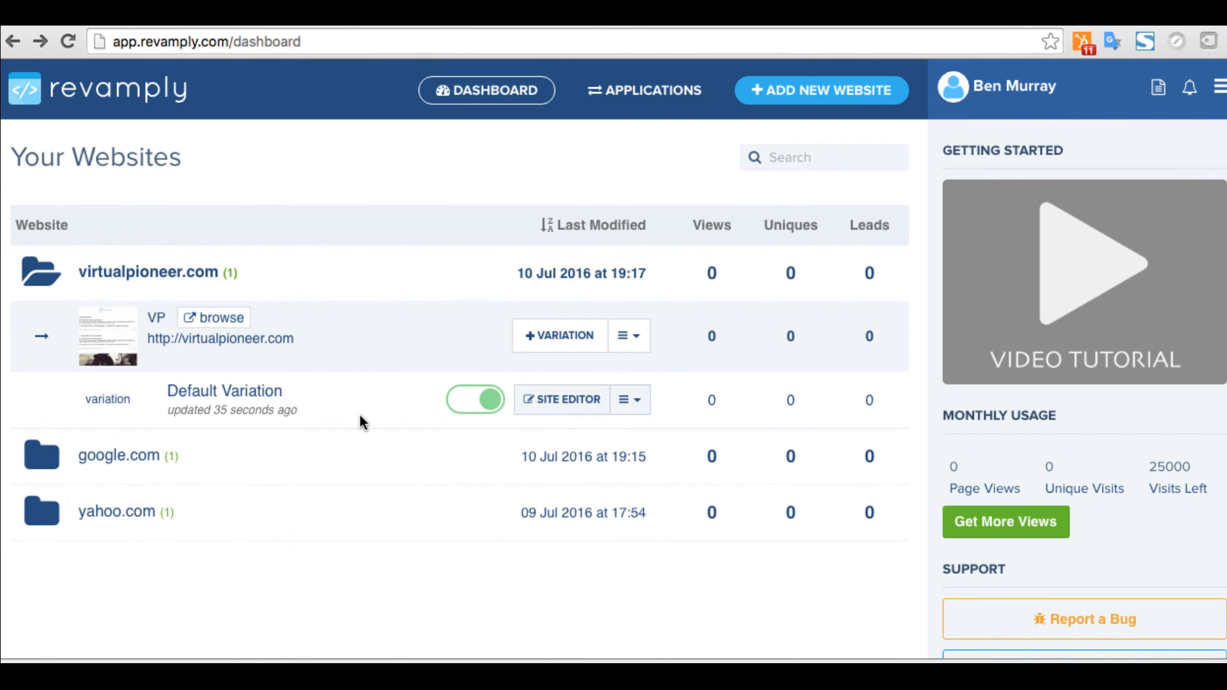
pyautogui.scroll(-3, 649, 401)
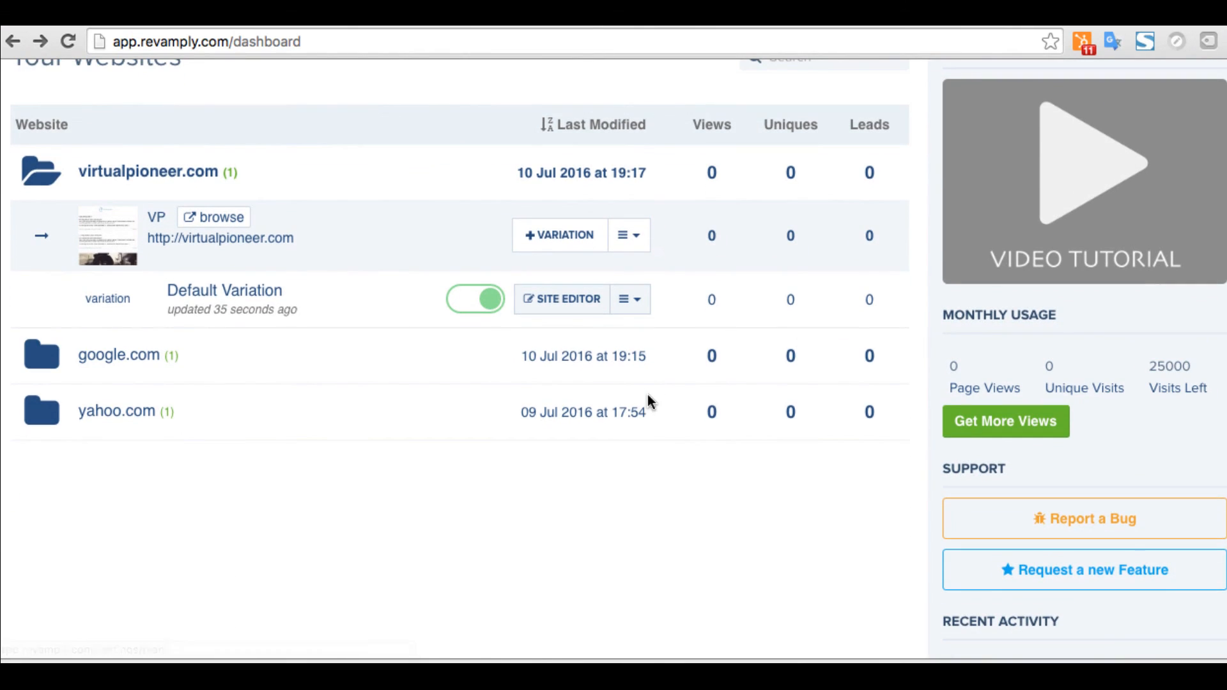
pyautogui.scroll(3, 649, 401)
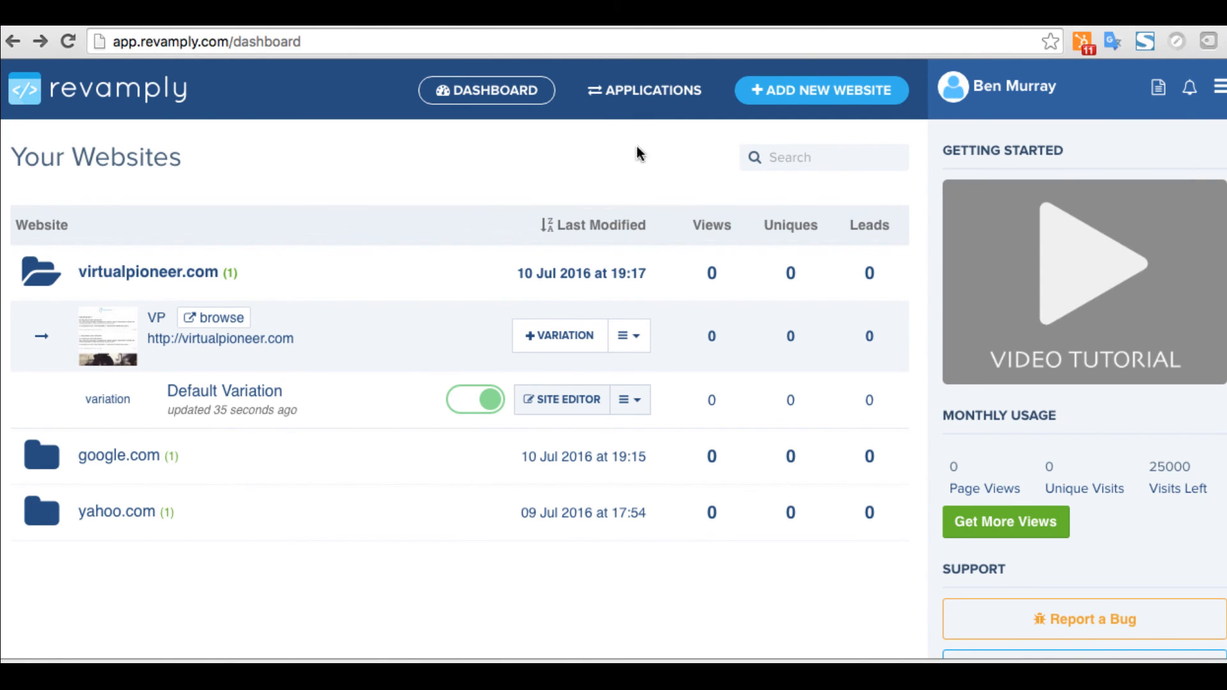
pyautogui.scroll(-7, 615, 408)
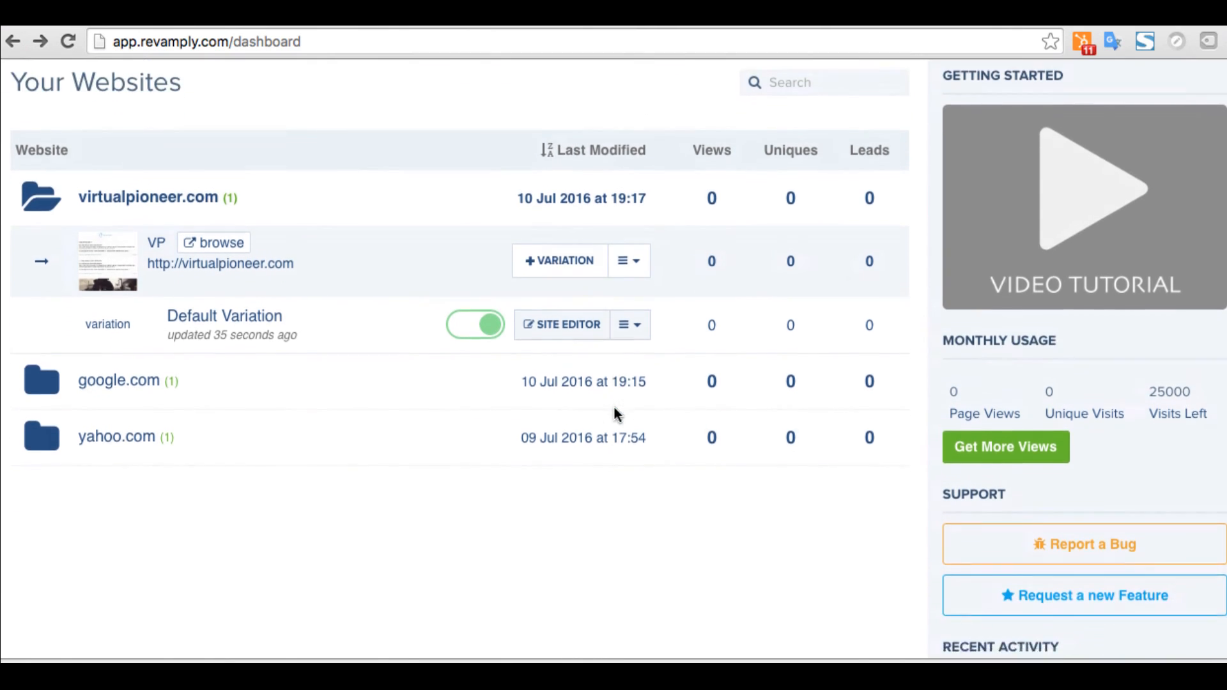
pyautogui.scroll(7, 615, 412)
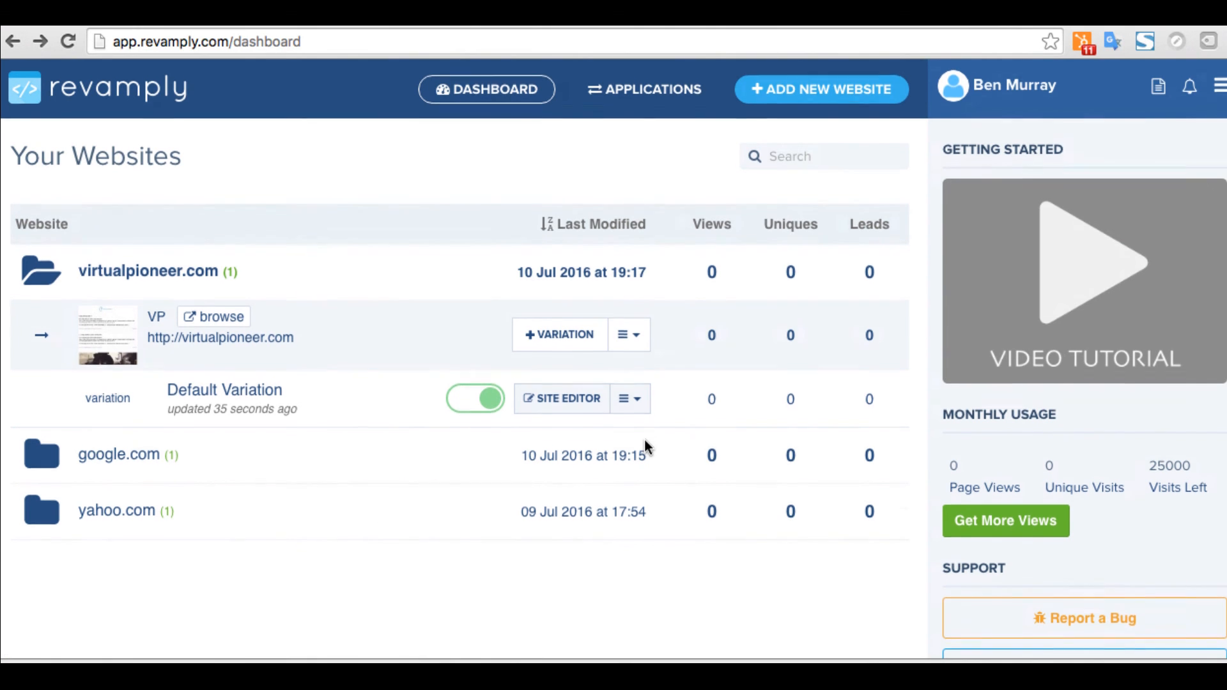
pyautogui.scroll(-2, 646, 441)
pyautogui.scroll(2, 666, 422)
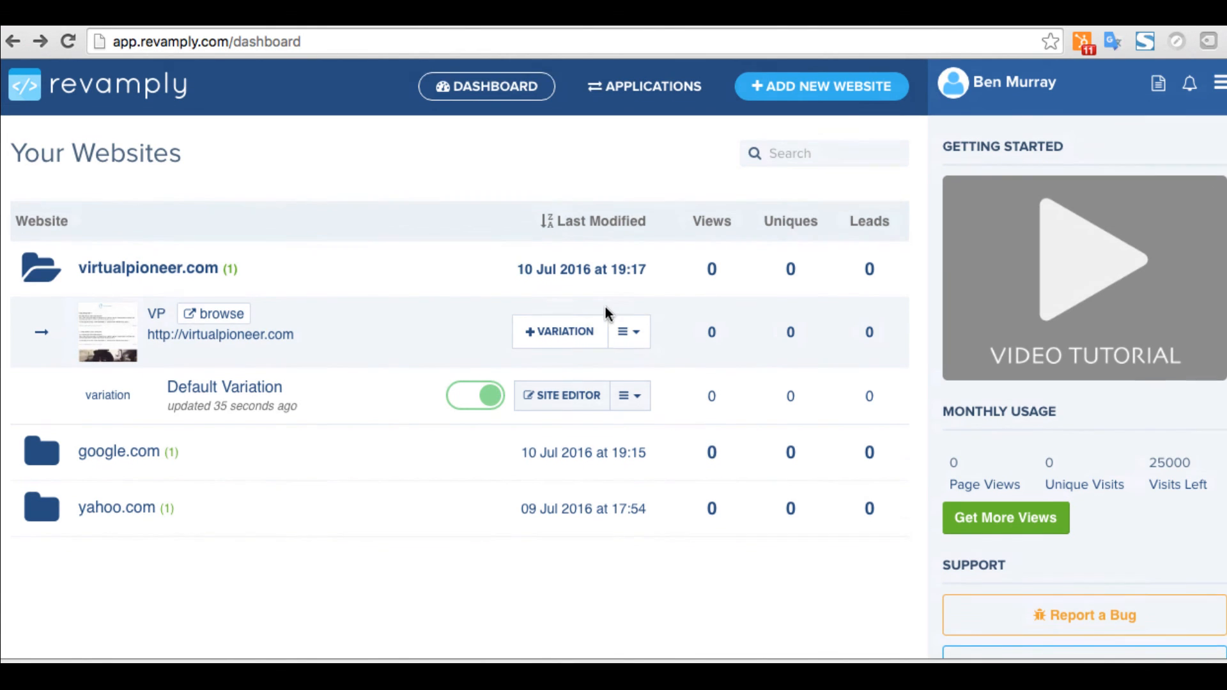
pyautogui.scroll(-1, 605, 307)
pyautogui.scroll(1, 604, 306)
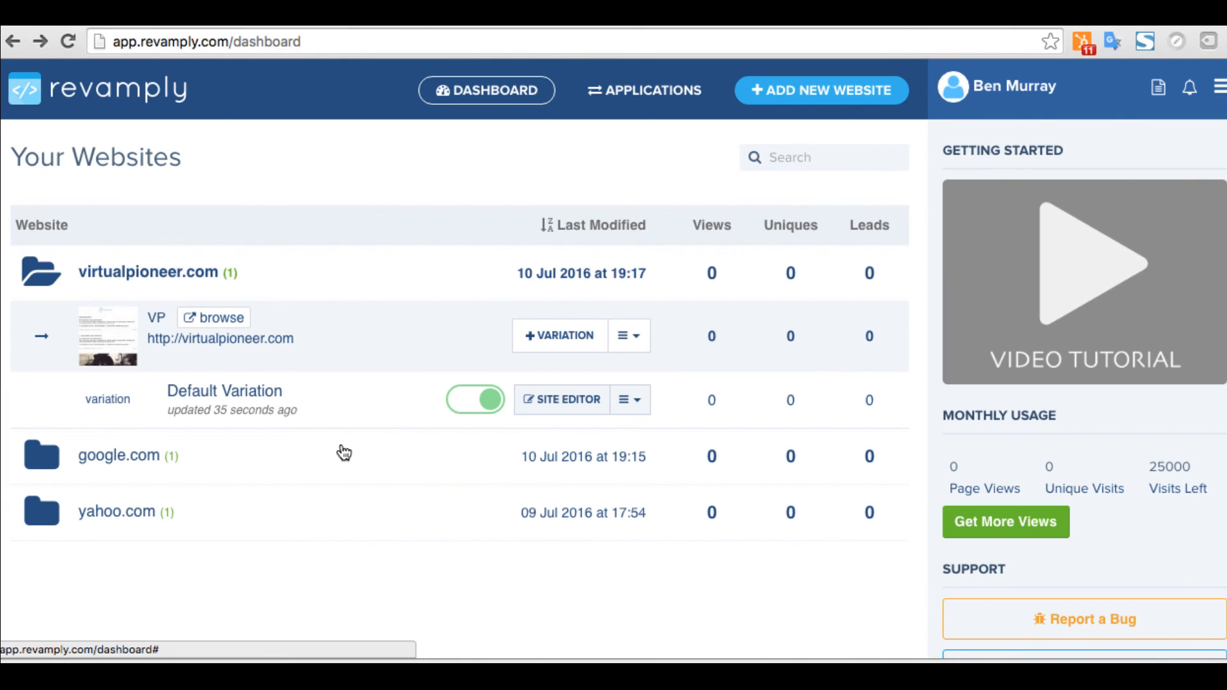
pyautogui.scroll(-10, 341, 448)
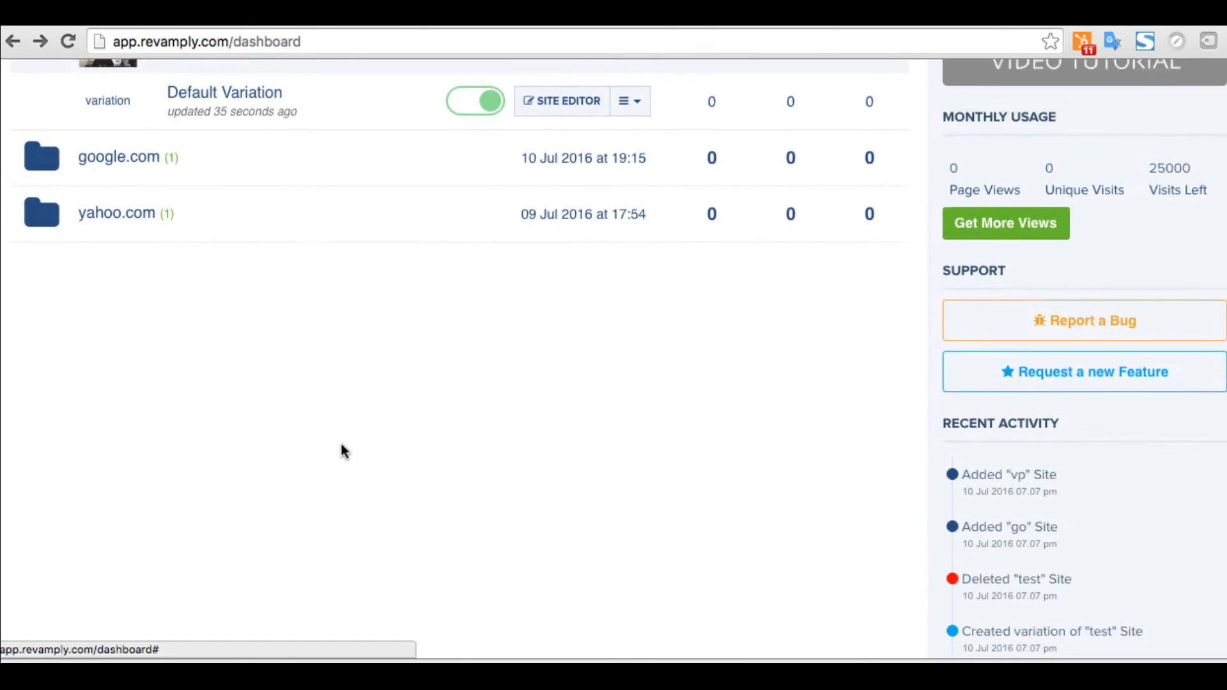
pyautogui.scroll(4, 575, 320)
pyautogui.scroll(5, 586, 269)
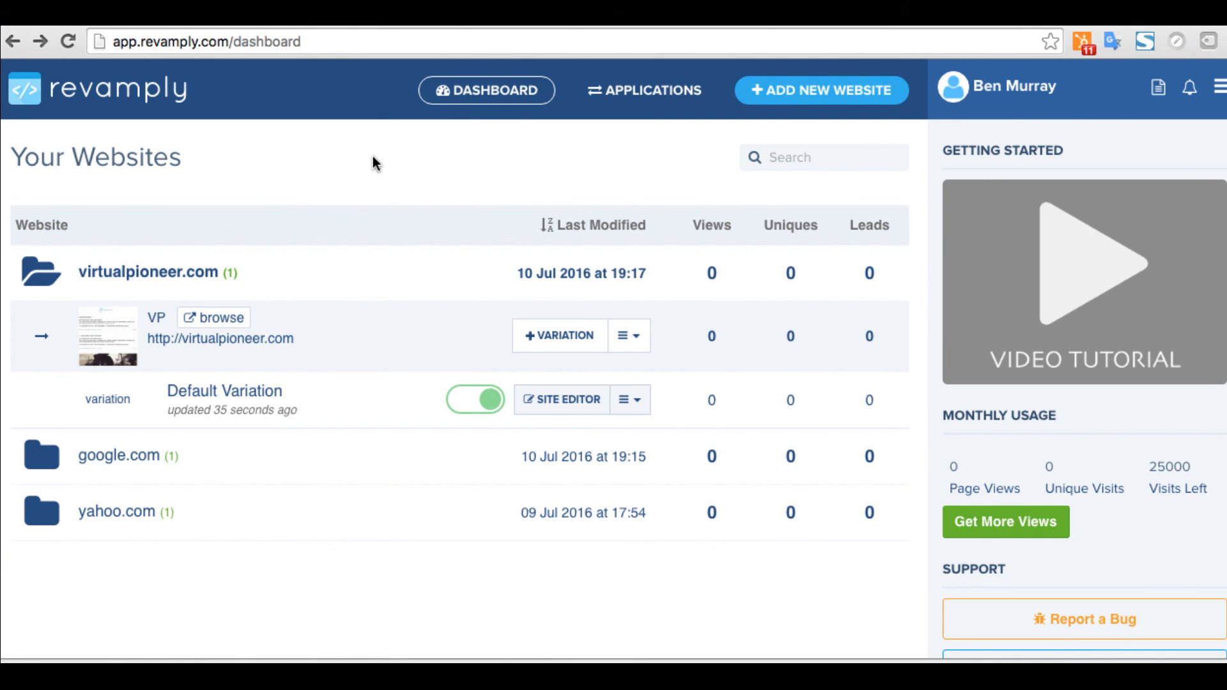
pyautogui.scroll(-3, 373, 156)
pyautogui.scroll(3, 374, 156)
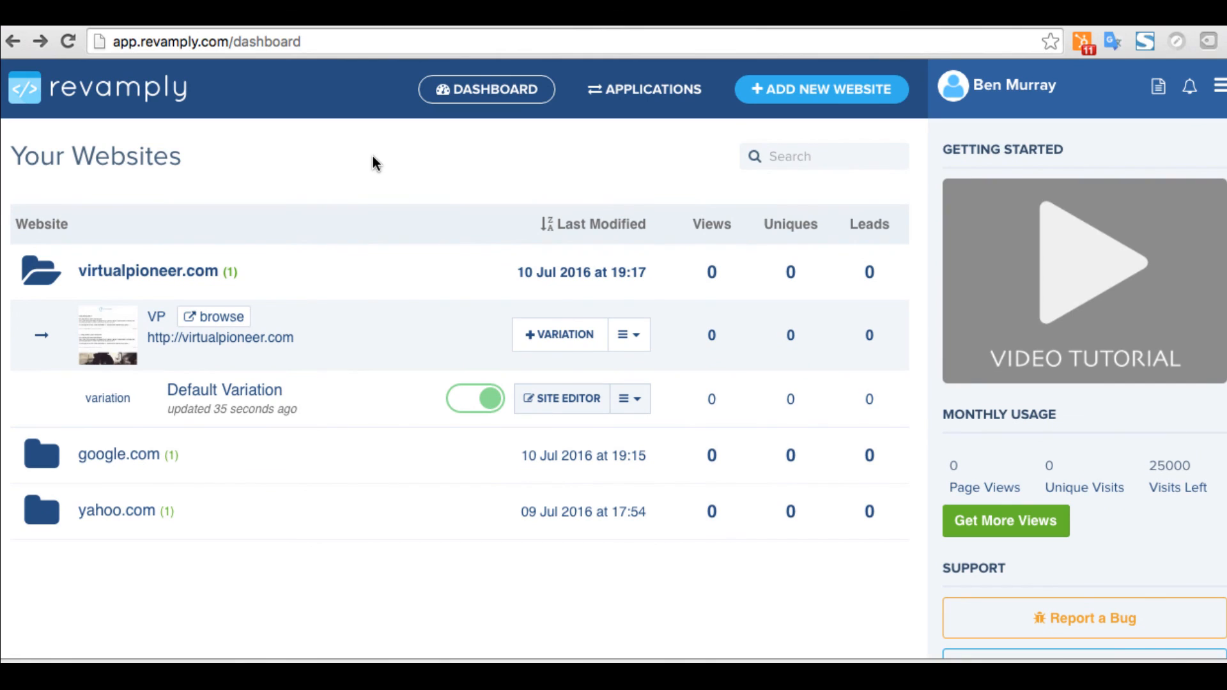